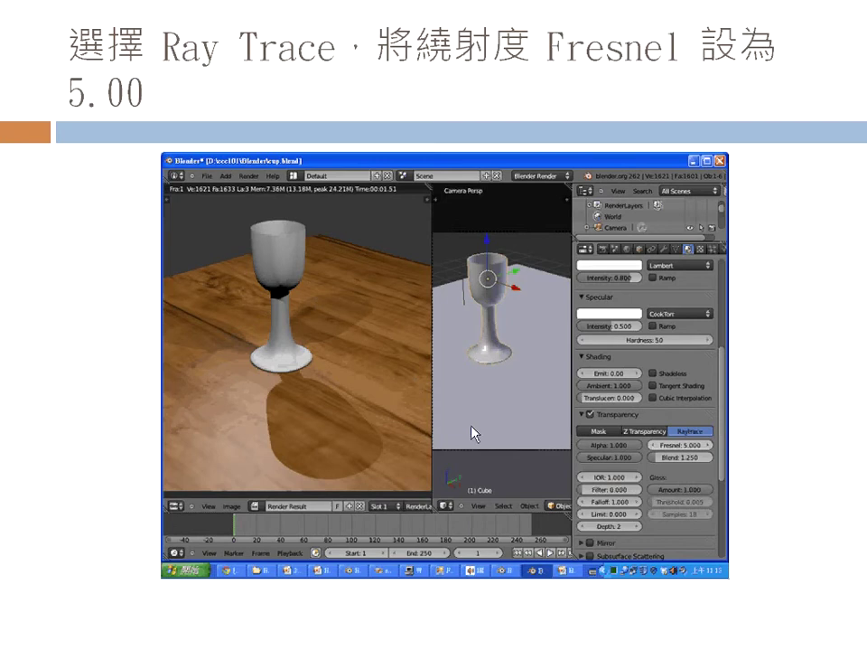
# Exit the PowerPoint slideshow to slide 40 and launch Blender from the Start menu.
pyautogui.press('Escape')
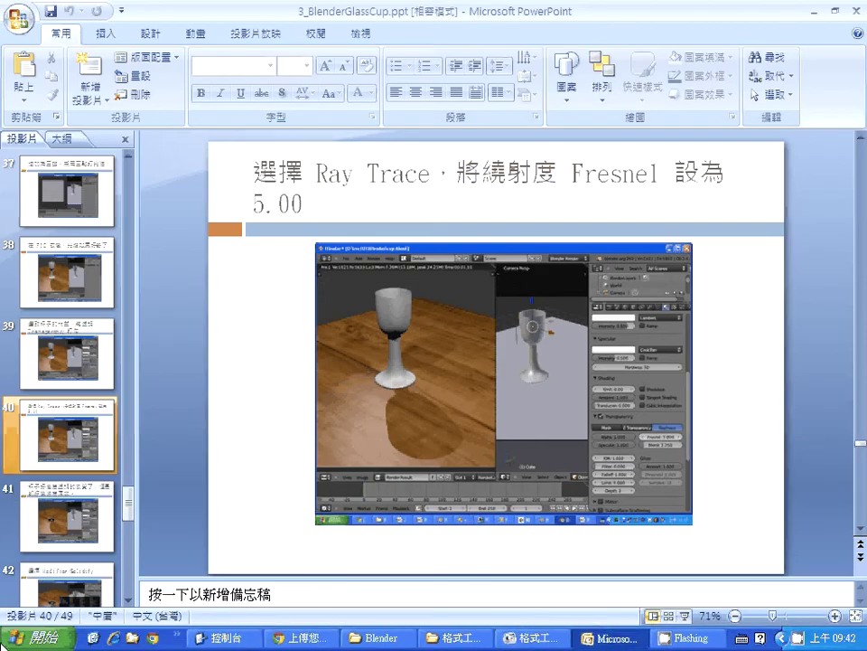
pyautogui.click(36, 637)
pyautogui.click(54, 477)
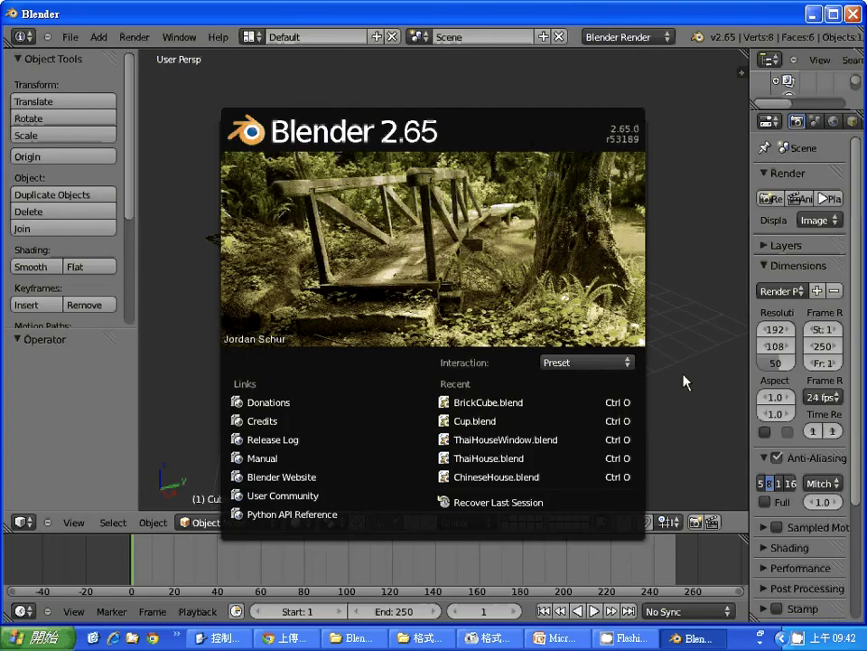
# Dismiss Blender's splash screen and switch the 3D view to the front view.
pyautogui.click(684, 382)
pyautogui.click(73, 521)
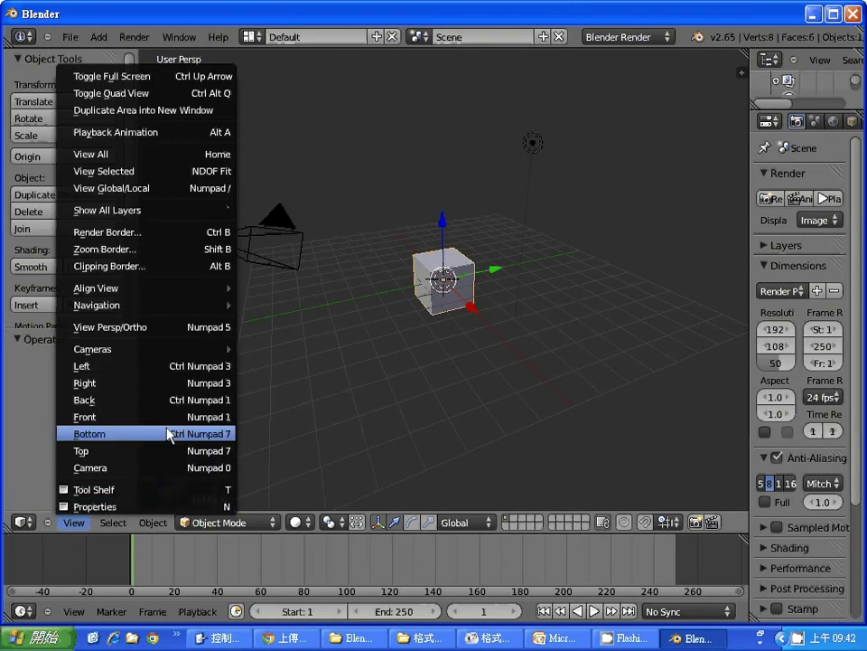
pyautogui.click(74, 522)
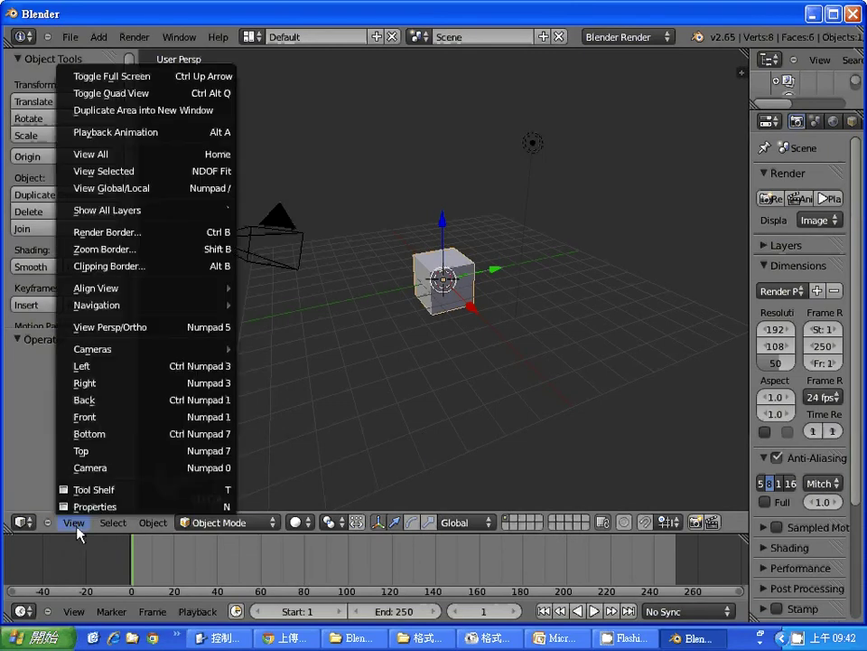
pyautogui.click(116, 417)
pyautogui.scroll(-1, 476, 325)
pyautogui.scroll(3, 476, 325)
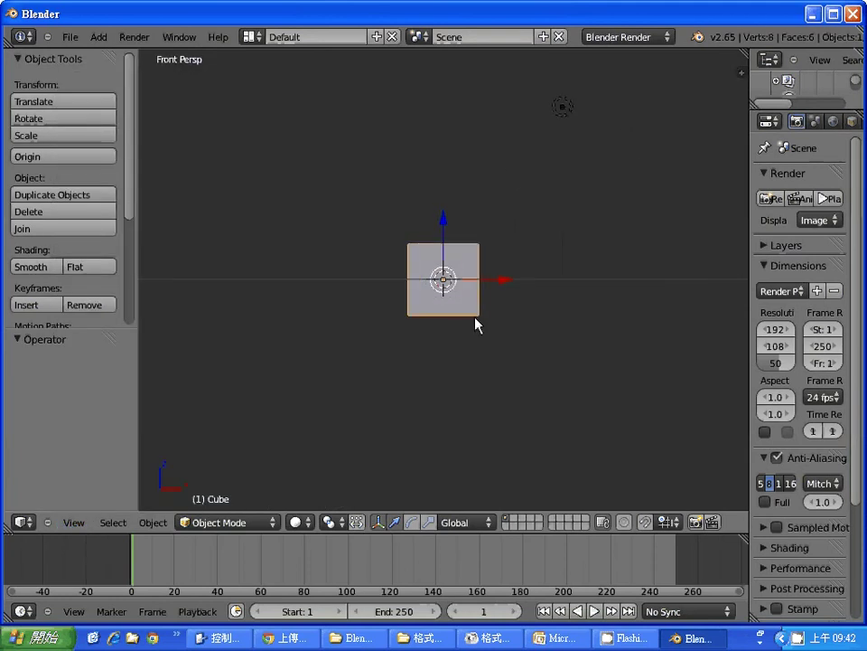
# Lift the cube higher, make the front view orthographic, and scale the cube to 0.538.
pyautogui.press('g')
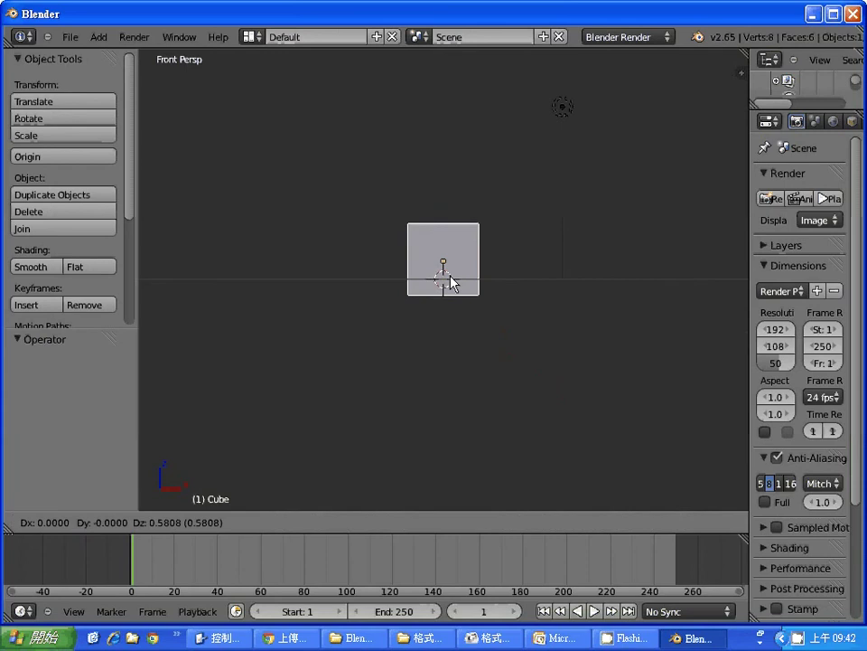
pyautogui.click(455, 180)
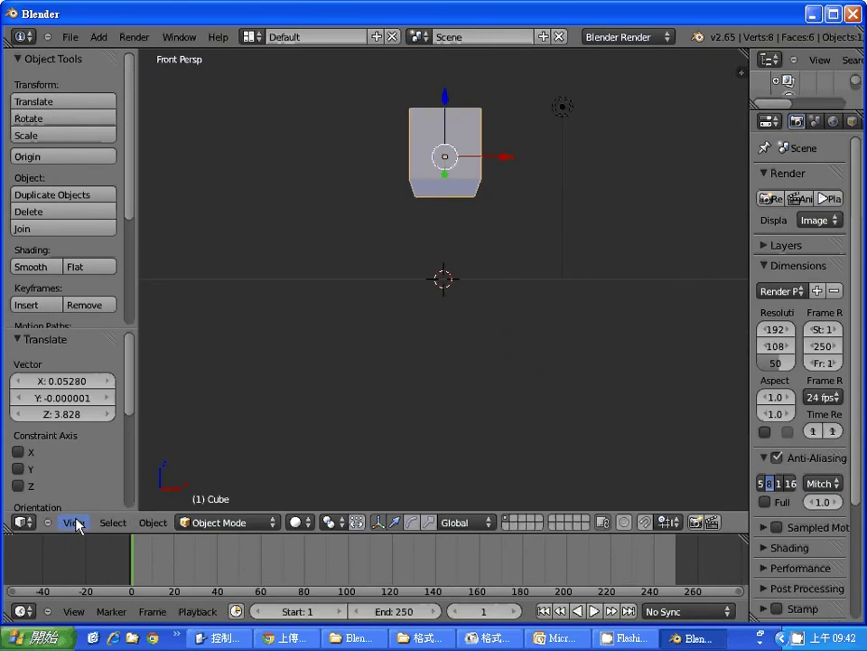
pyautogui.click(76, 522)
pyautogui.click(116, 327)
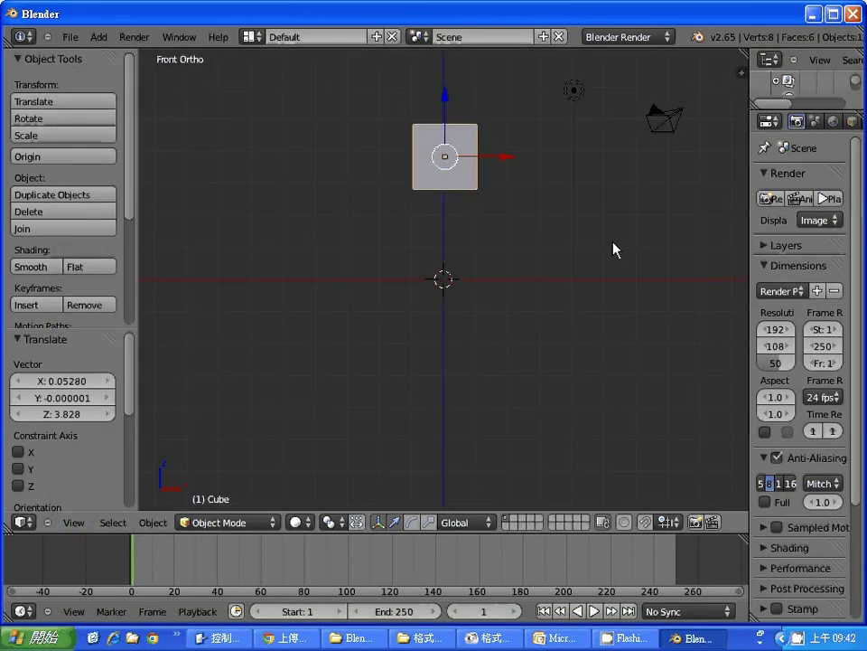
pyautogui.scroll(-2, 565, 215)
pyautogui.press('s')
pyautogui.click(506, 194)
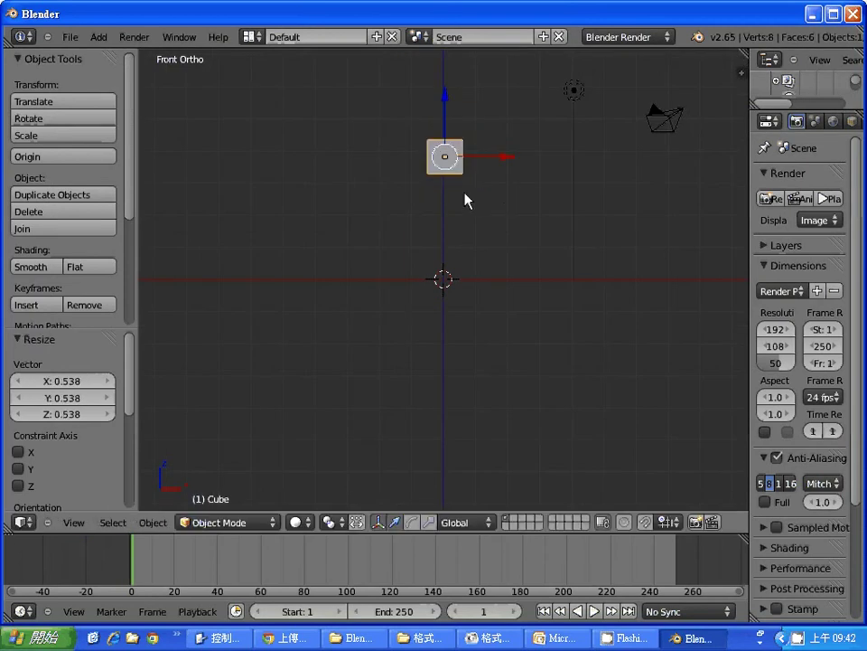
# Test-render the scene, lower the cube slightly, and render again.
pyautogui.press('F12')
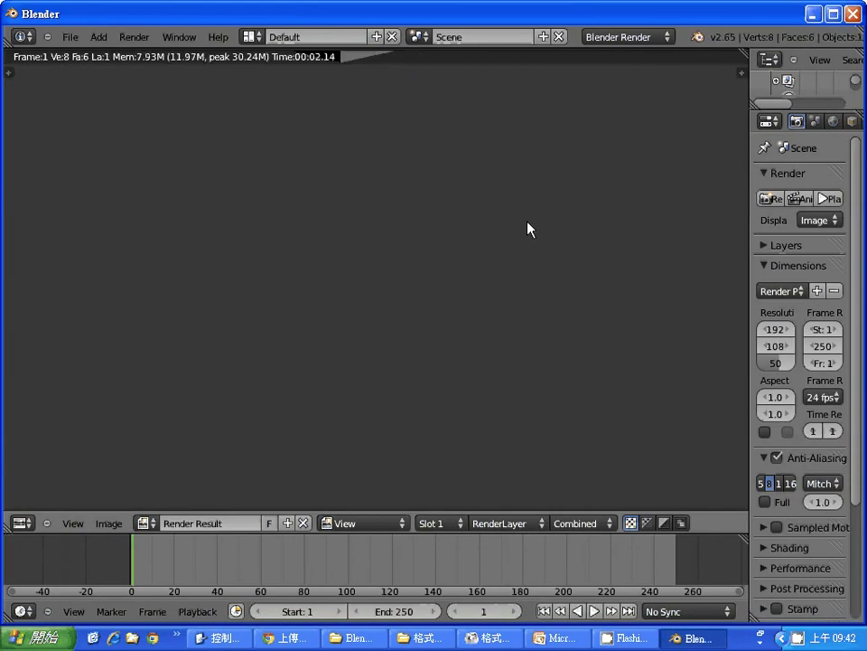
pyautogui.press('Escape')
pyautogui.press('g')
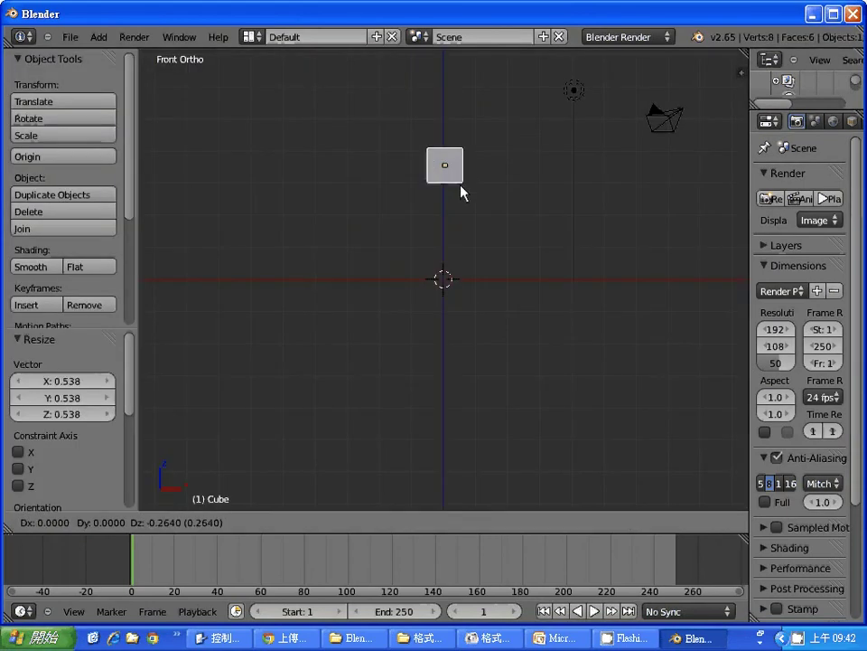
pyautogui.click(459, 232)
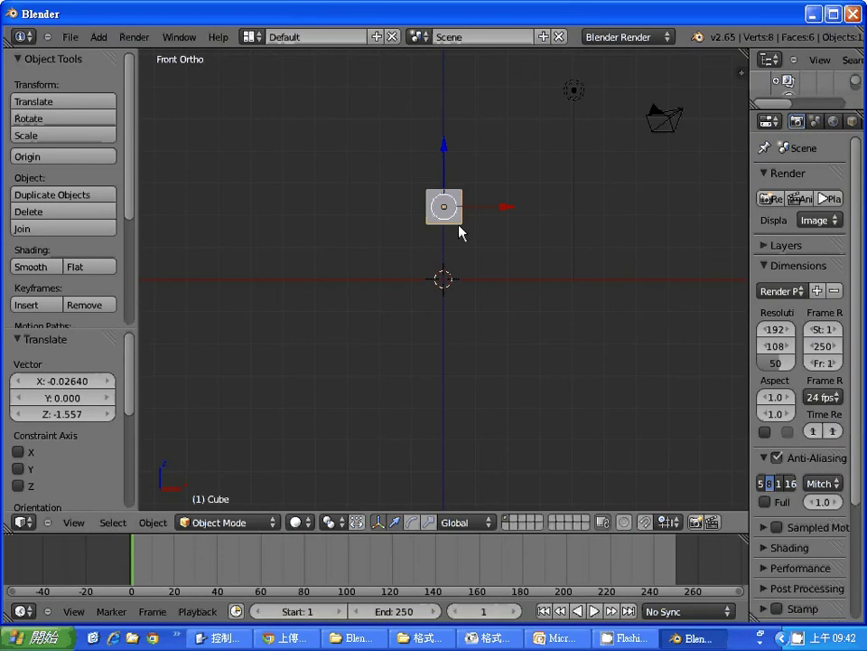
pyautogui.press('F12')
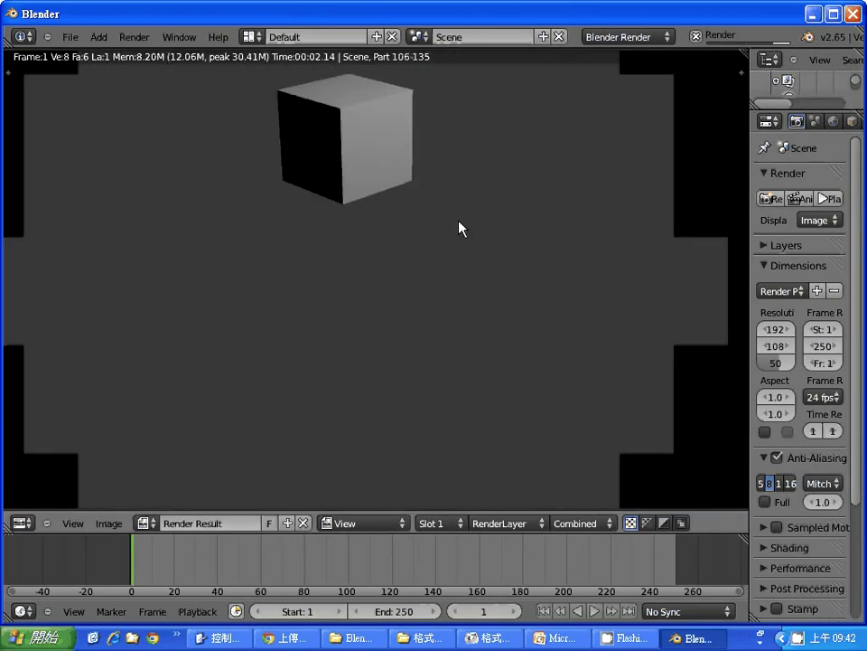
pyautogui.press('Escape')
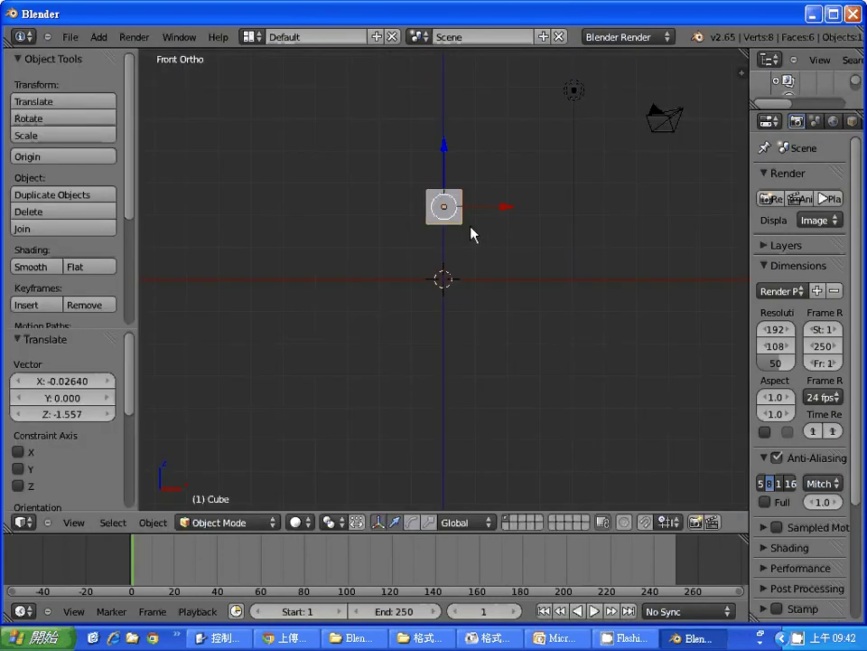
# Put the cube in Edit Mode, deselect all vertices, and hide the tool shelf.
pyautogui.press('Tab')
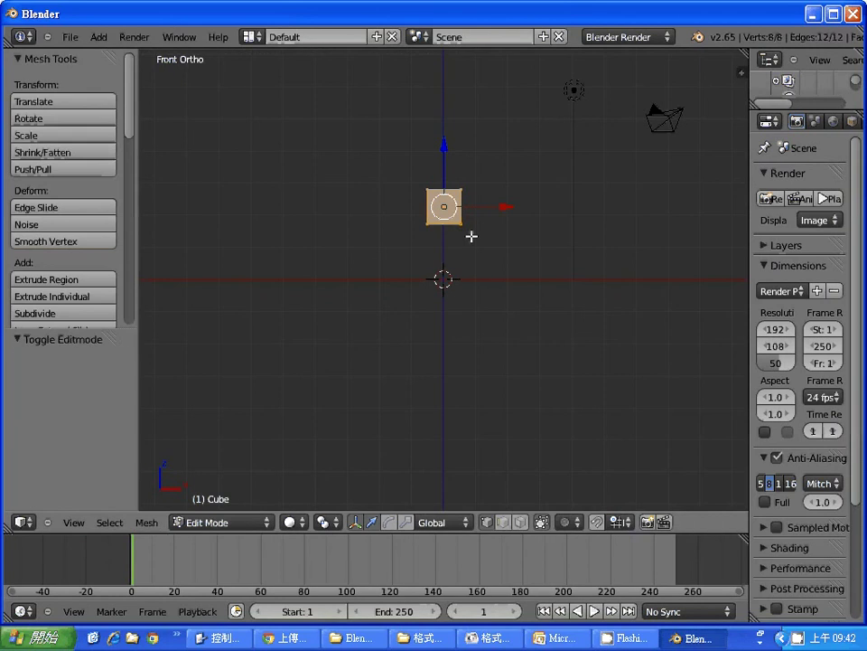
pyautogui.press('a')
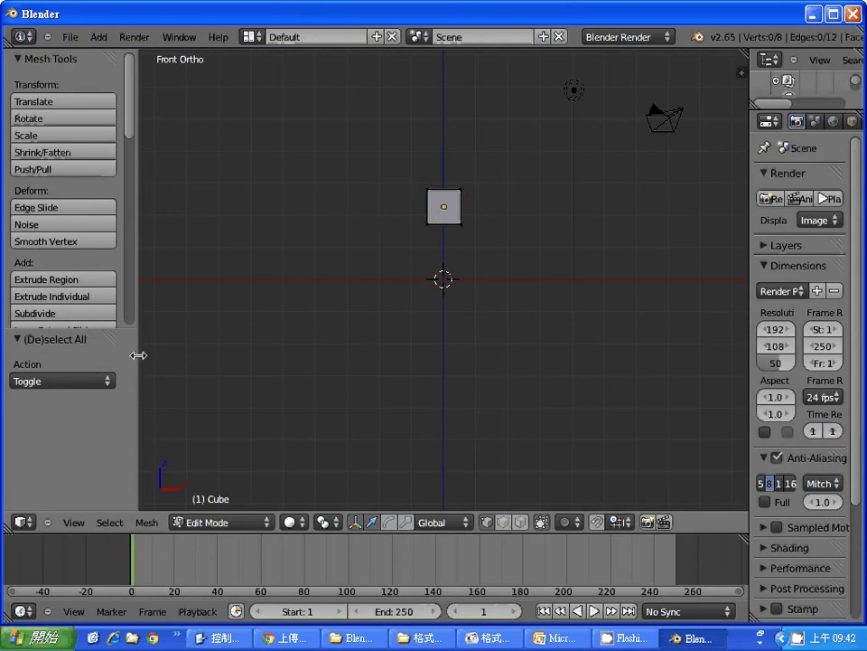
pyautogui.press('t')
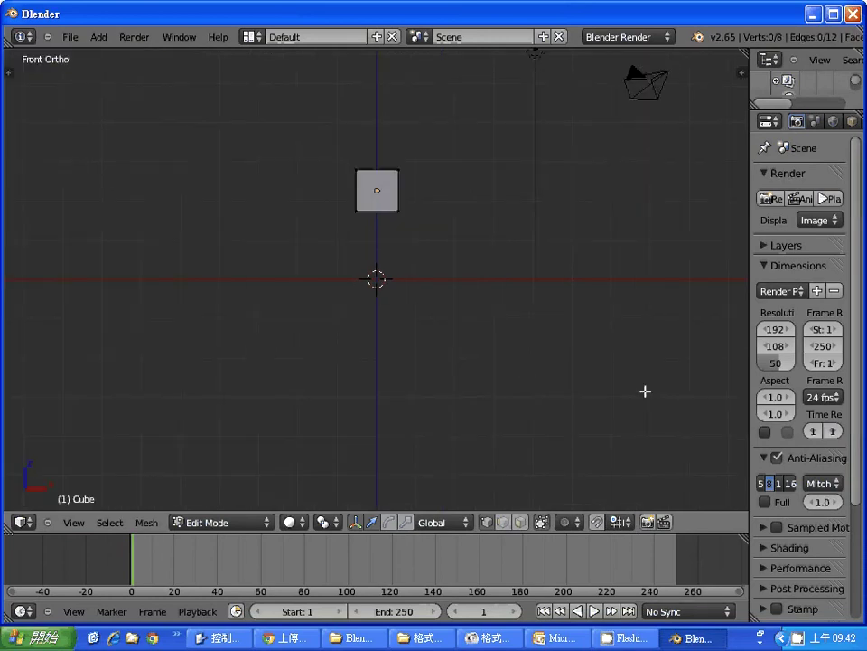
# Split the 3D view down the middle and orbit the right view to a lower angle, selecting a cube vertex.
pyautogui.rightClick(686, 532)
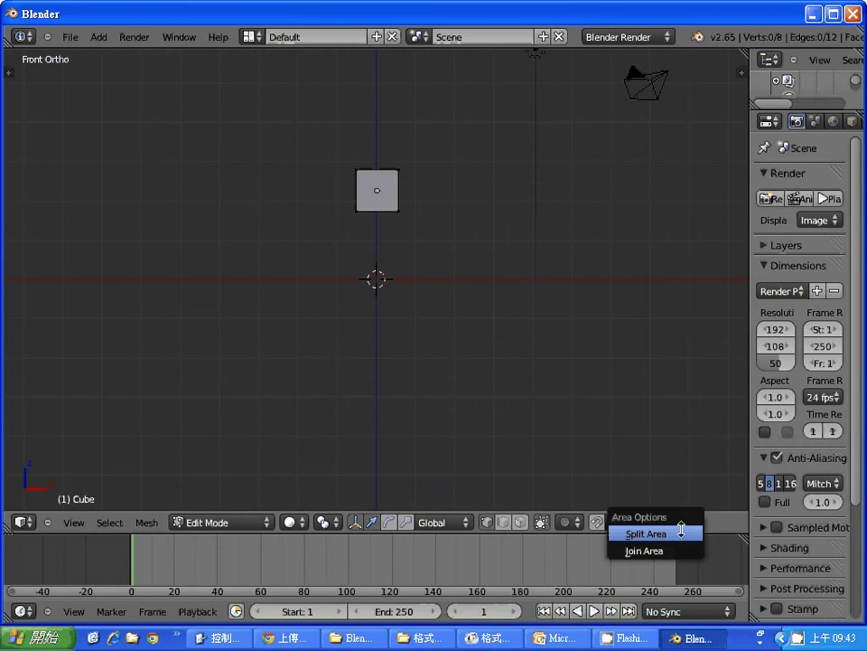
pyautogui.click(682, 531)
pyautogui.click(482, 454)
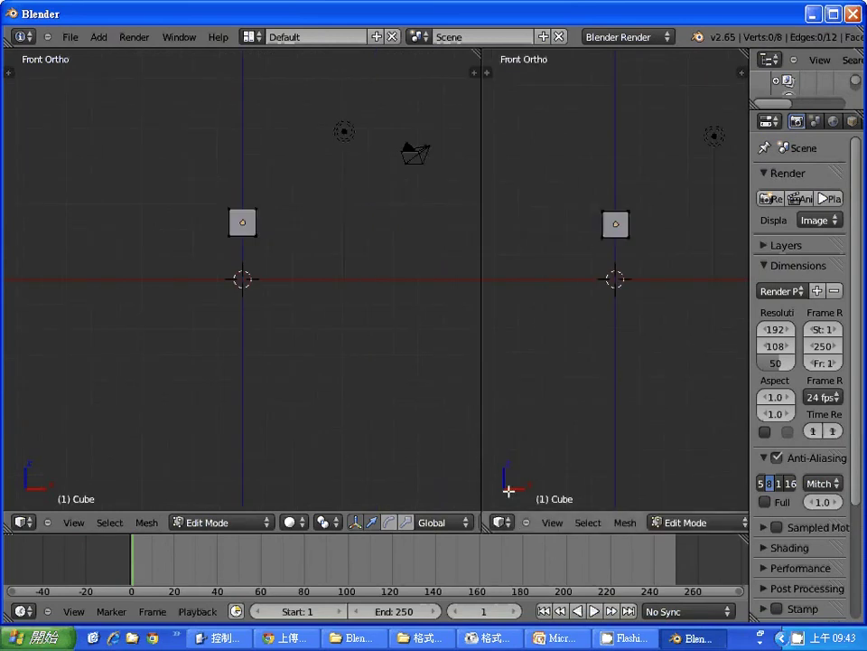
pyautogui.click(553, 522)
pyautogui.moveTo(549, 488); pyautogui.dragTo(566, 471, button='middle')
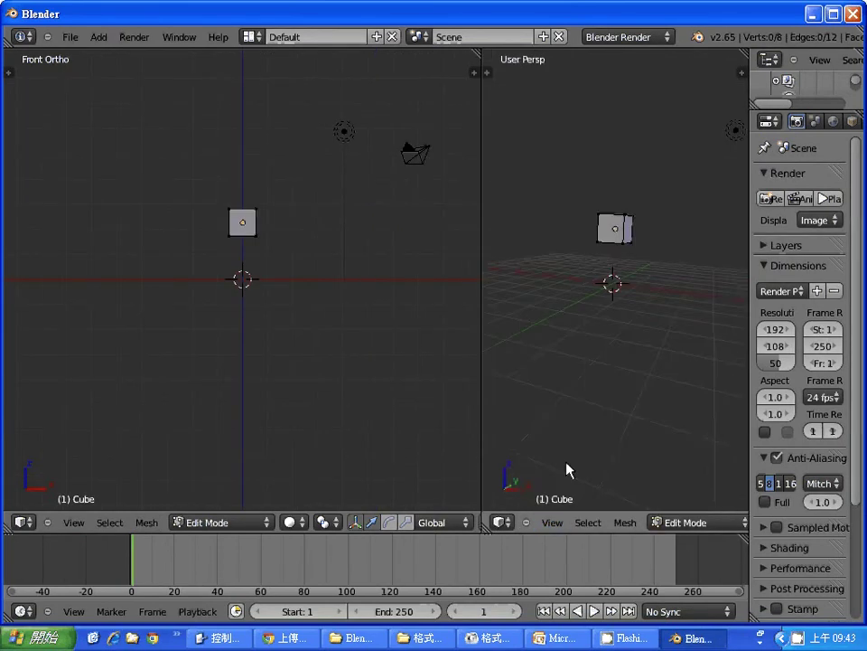
pyautogui.press('KP_0')
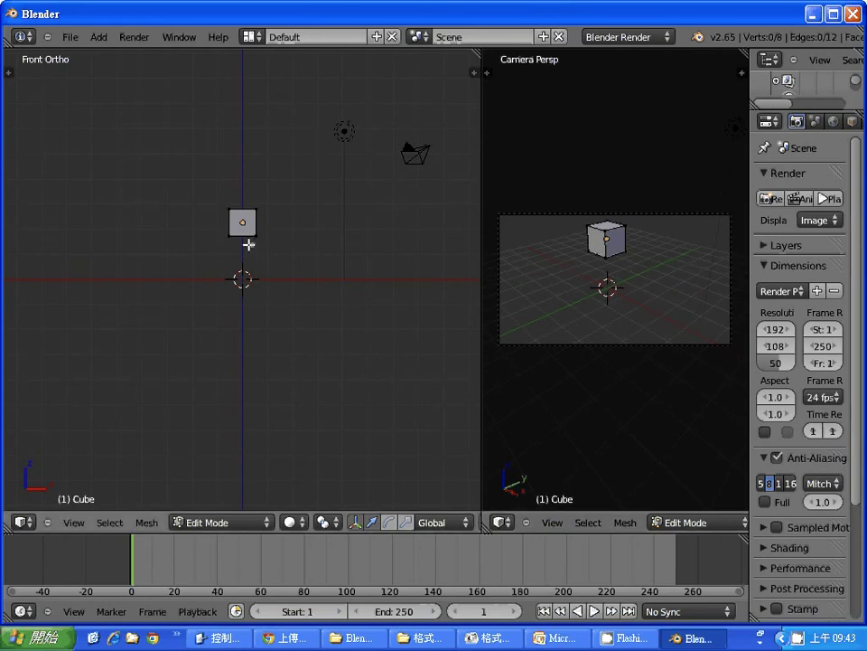
pyautogui.press('KP_0')
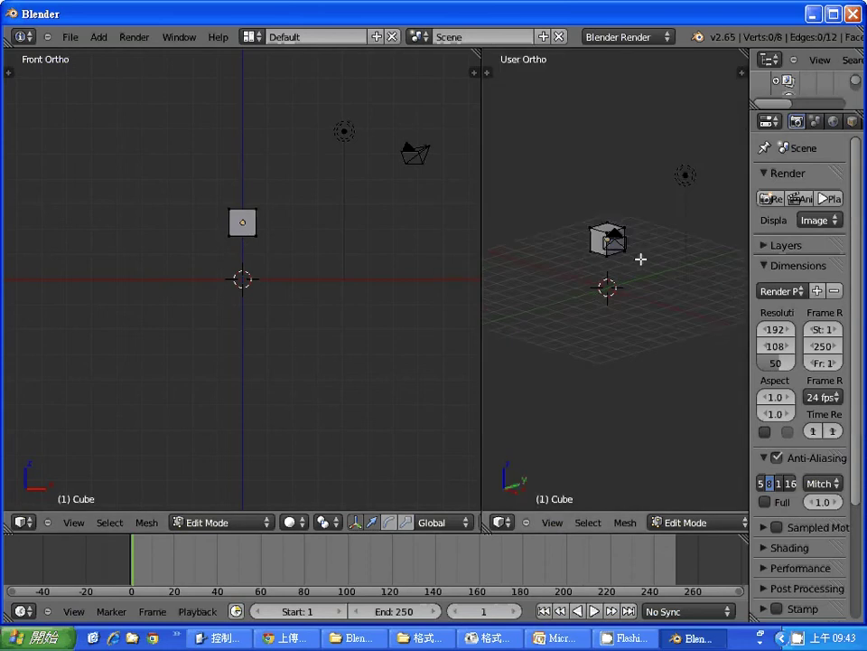
pyautogui.moveTo(641, 259); pyautogui.dragTo(645, 141, button='middle')
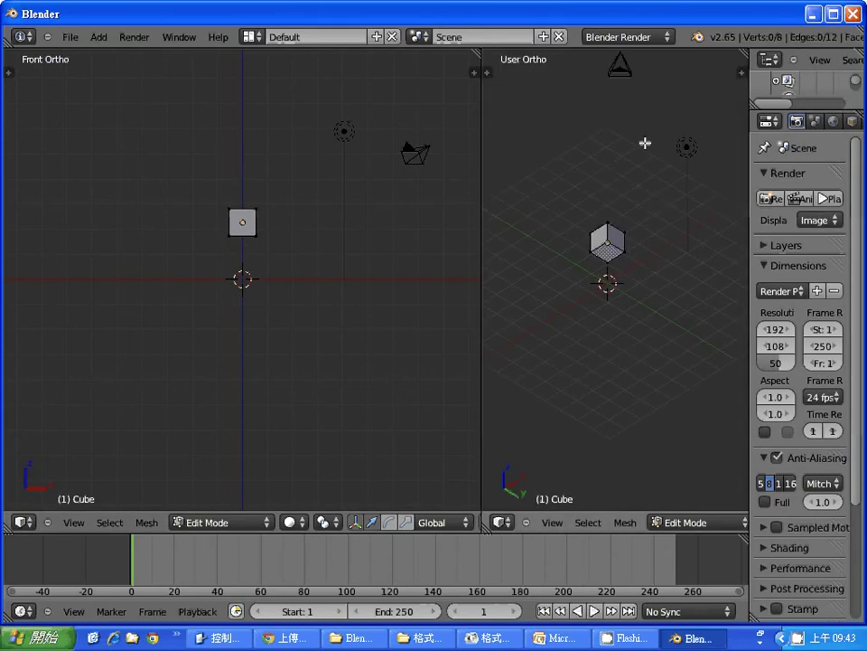
pyautogui.rightClick(608, 244)
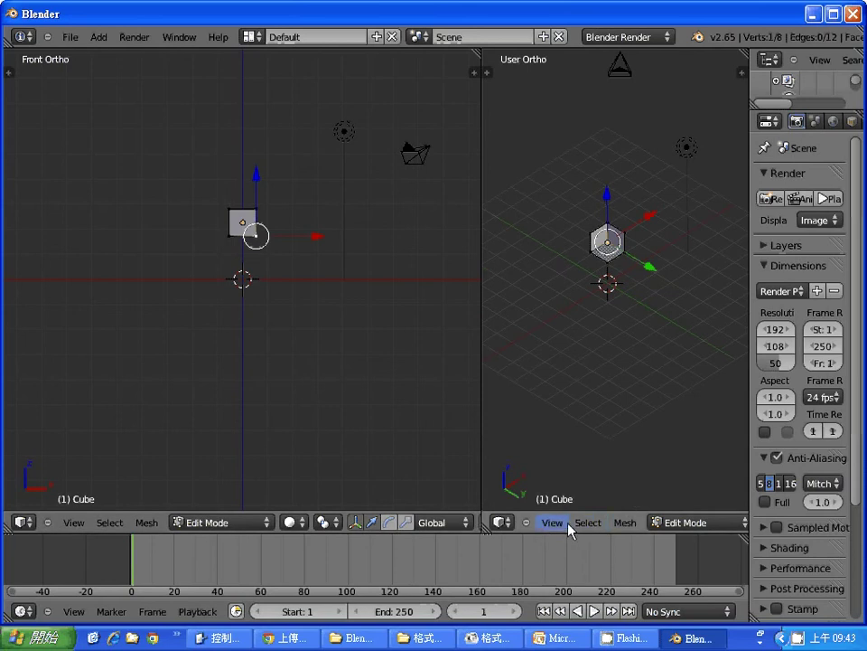
# In face select mode, extrude a cube face and shrink the new face.
pyautogui.scroll(-5, 587, 524)
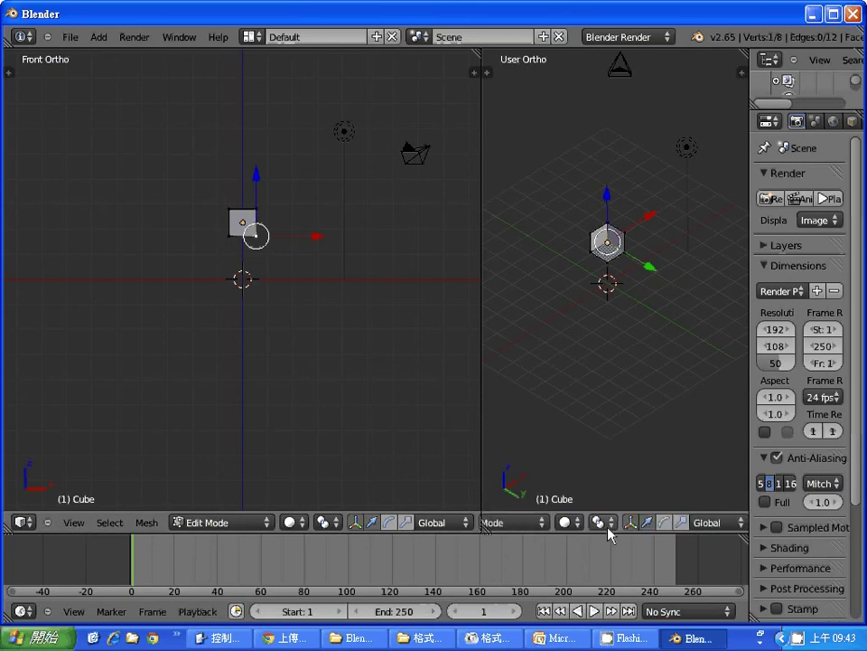
pyautogui.scroll(-2, 623, 527)
pyautogui.scroll(-2, 579, 527)
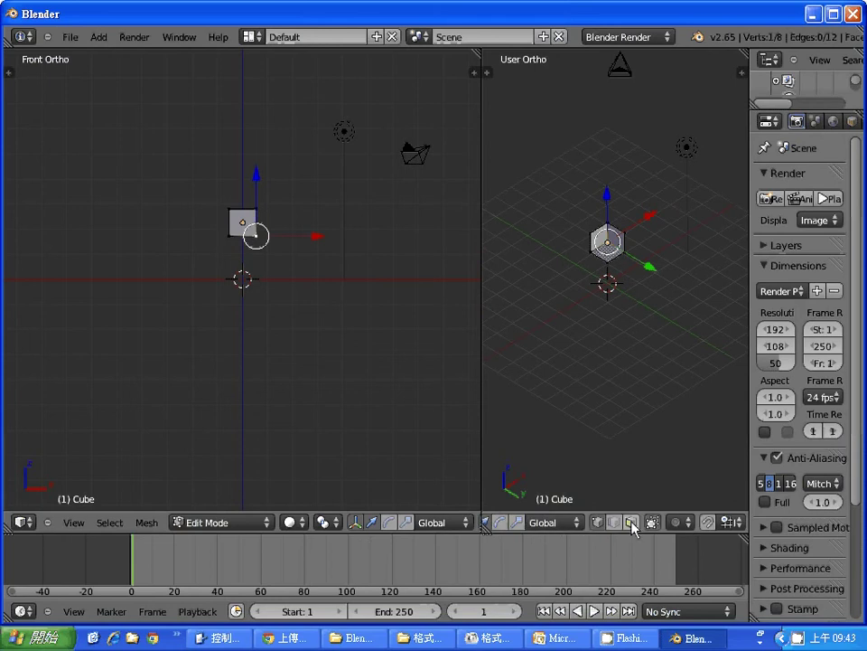
pyautogui.click(631, 523)
pyautogui.rightClick(601, 218)
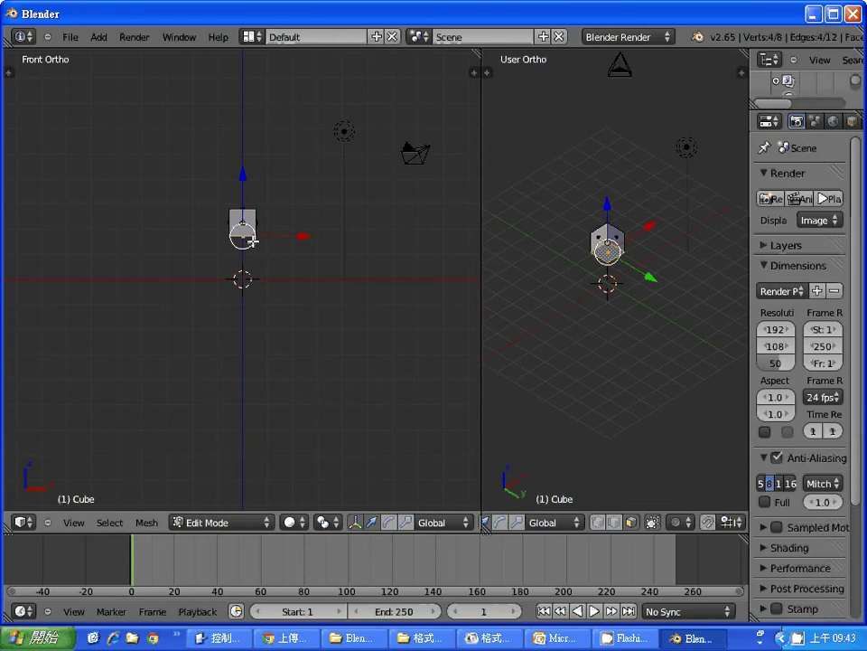
pyautogui.press('e')
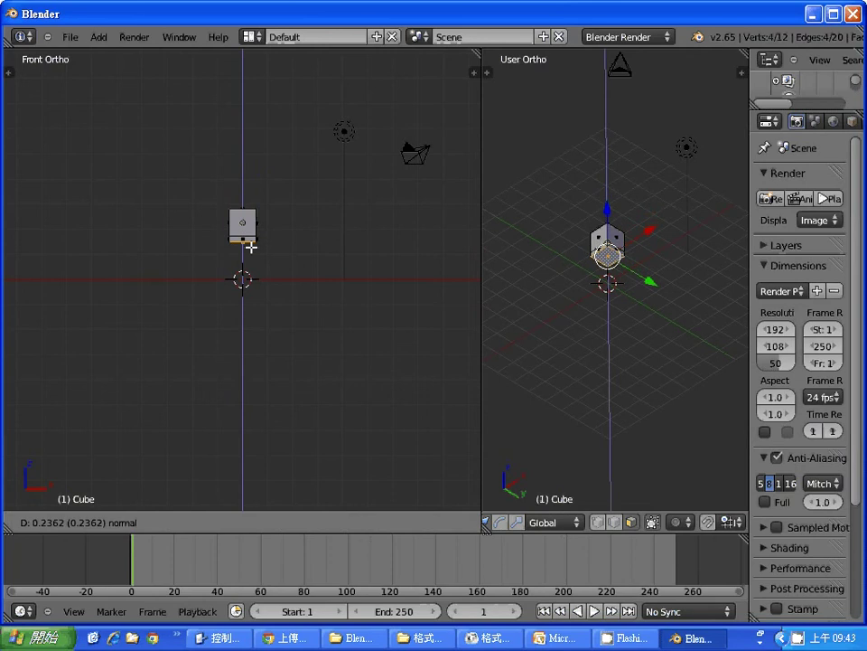
pyautogui.click(250, 245)
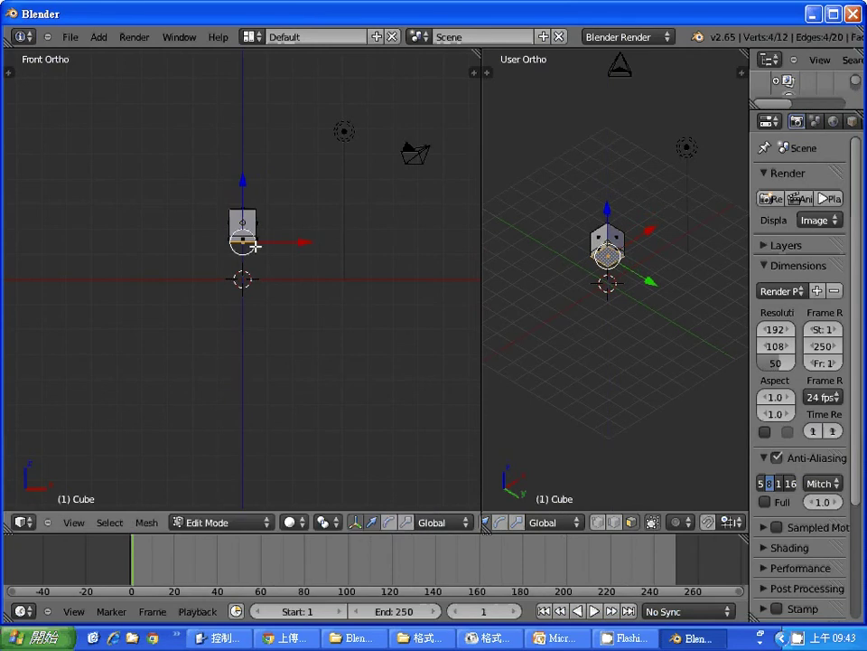
pyautogui.press('s')
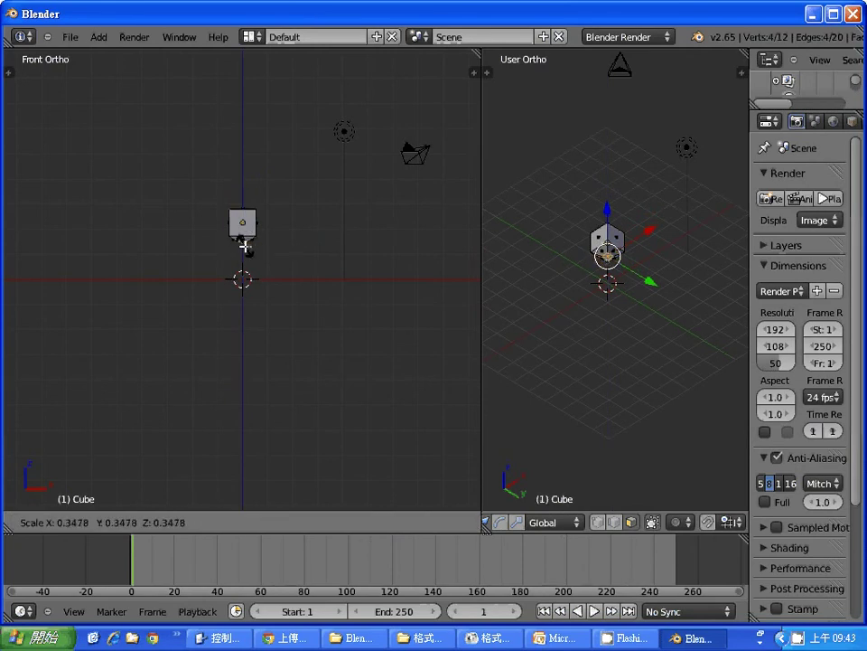
pyautogui.click(245, 246)
pyautogui.scroll(4, 244, 246)
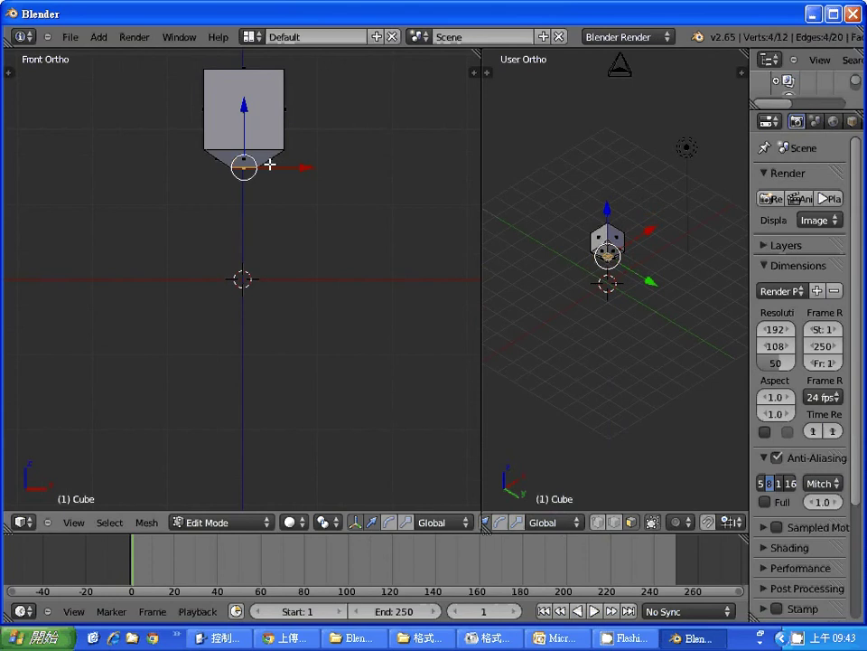
# Narrow the cup's bottom face and extrude it downward into a thin stem.
pyautogui.press('s')
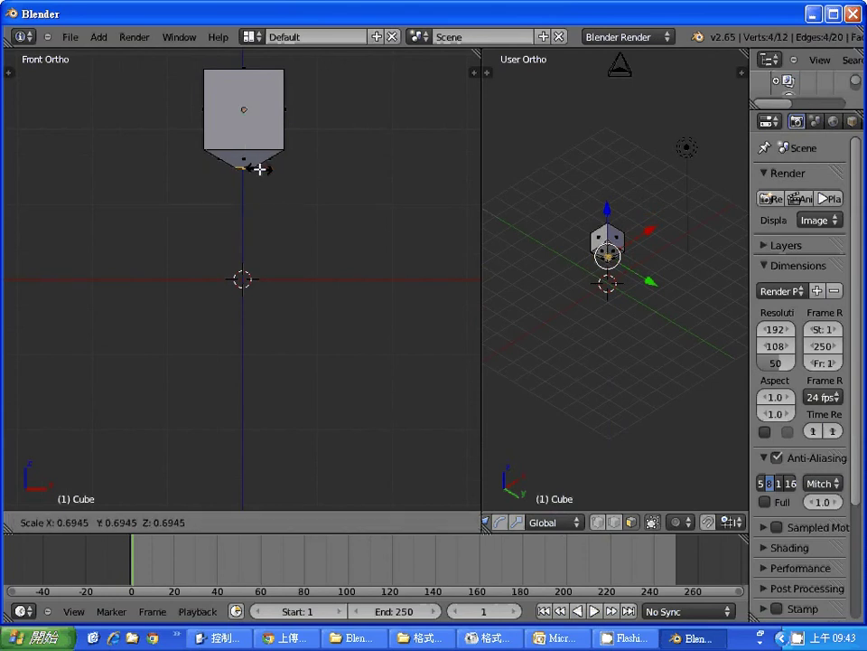
pyautogui.click(259, 169)
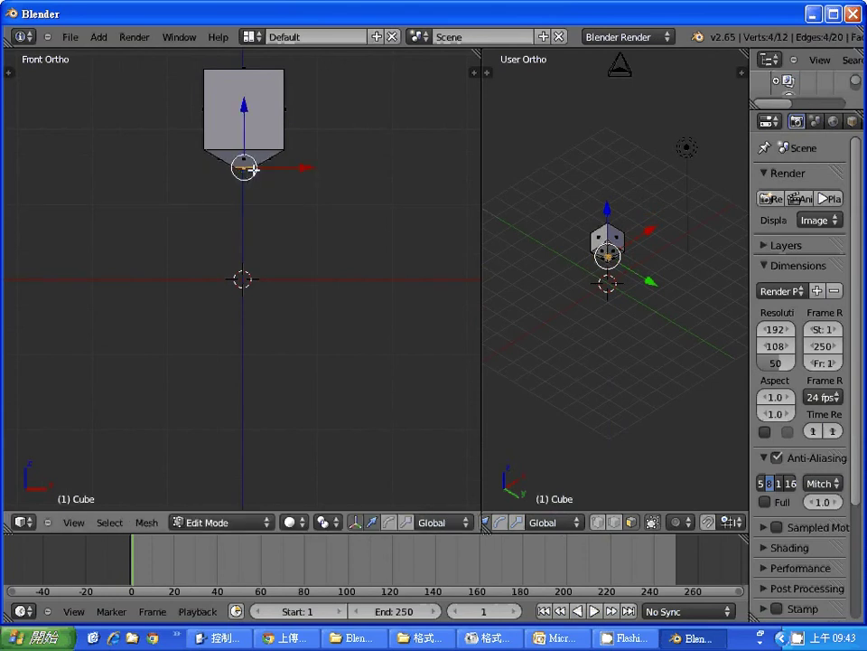
pyautogui.press('s')
pyautogui.click(250, 169)
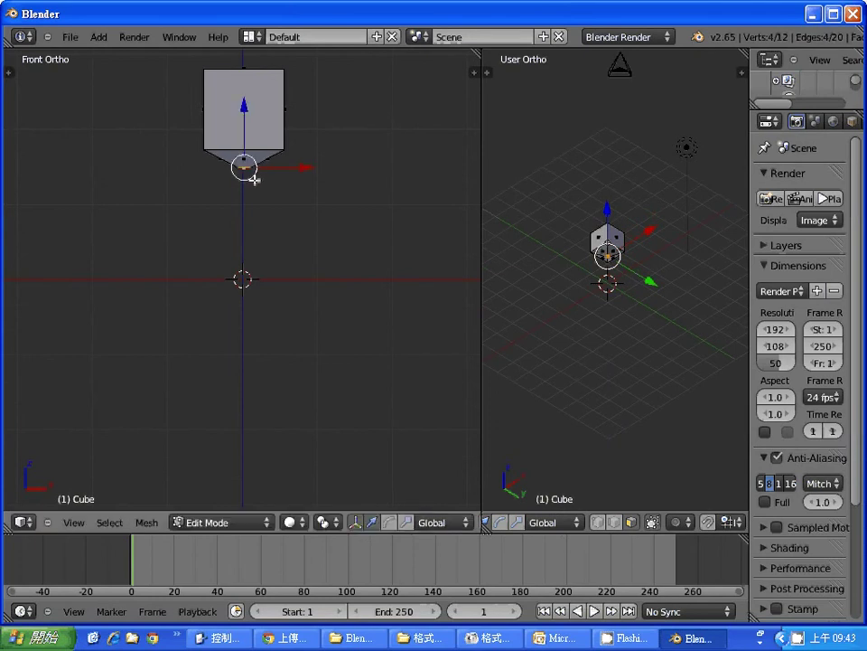
pyautogui.press('e')
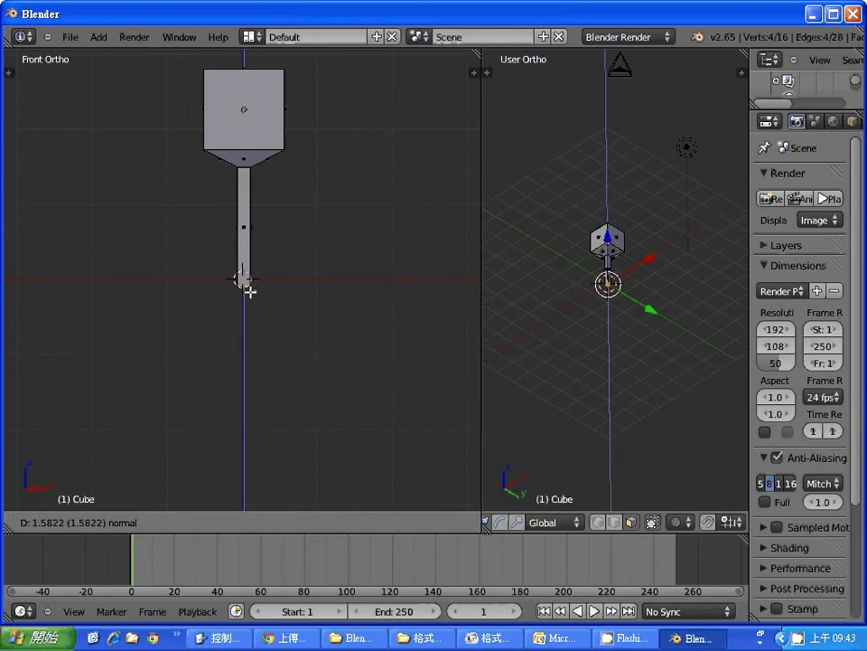
pyautogui.click(250, 291)
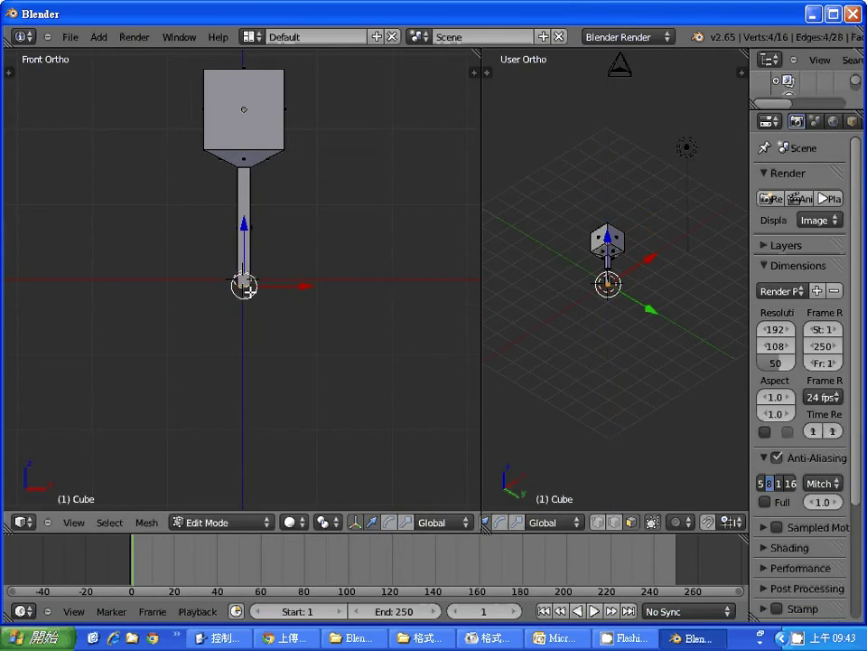
# Extrude a widened flat foot with some thickness below the stem, then return to Object Mode.
pyautogui.press('e')
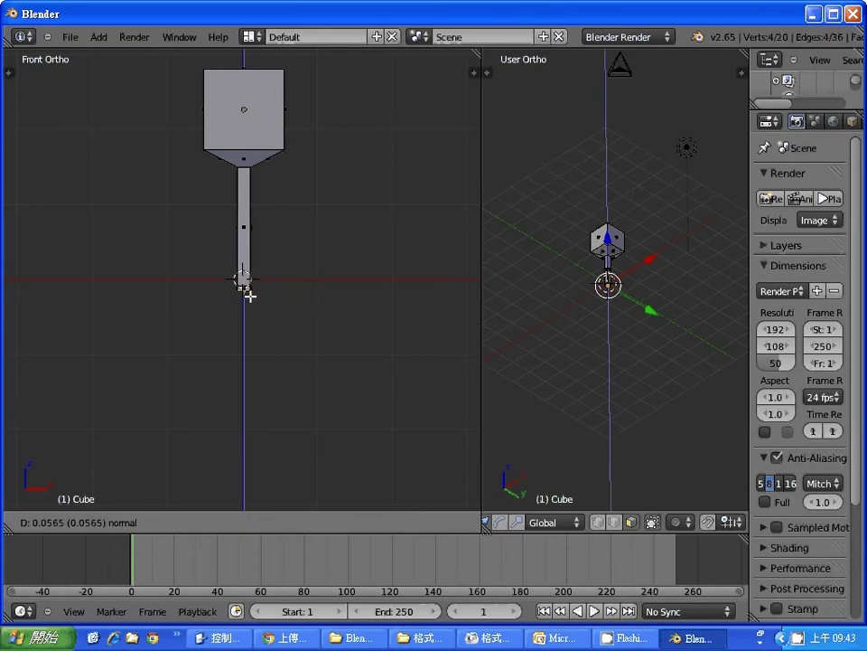
pyautogui.click(250, 296)
pyautogui.press('s')
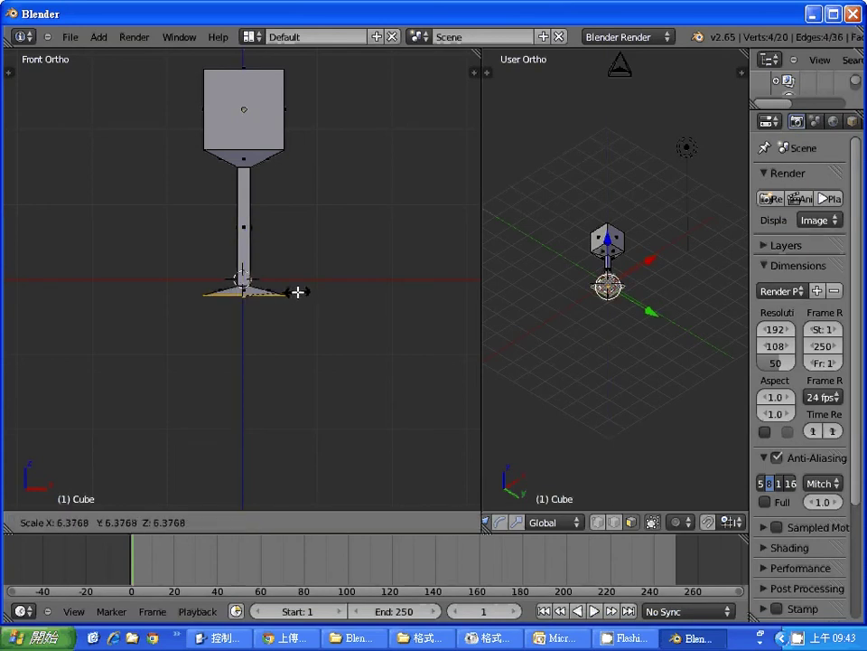
pyautogui.click(292, 295)
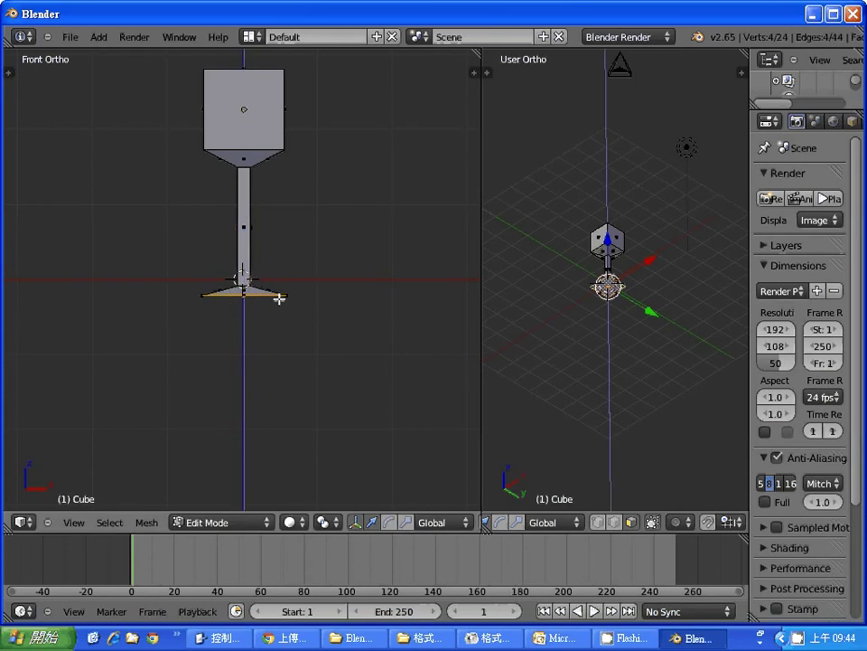
pyautogui.press('e')
pyautogui.click(282, 307)
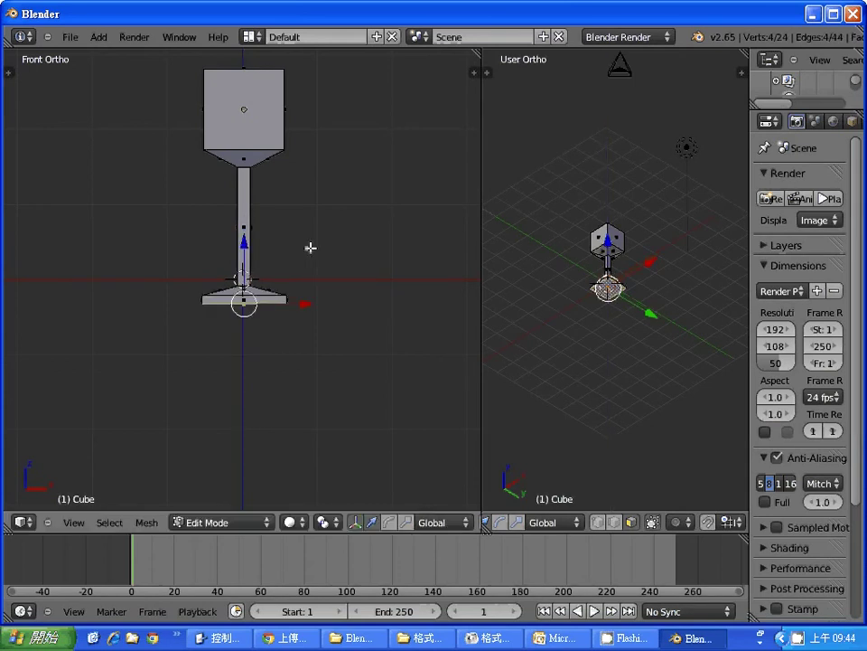
pyautogui.scroll(3, 317, 227)
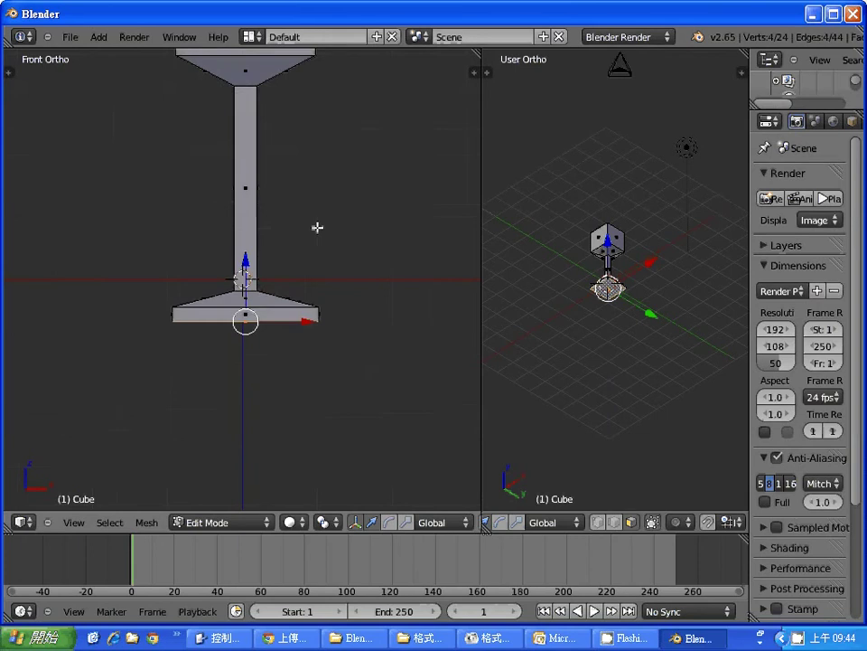
pyautogui.scroll(-4, 315, 227)
pyautogui.press('Tab')
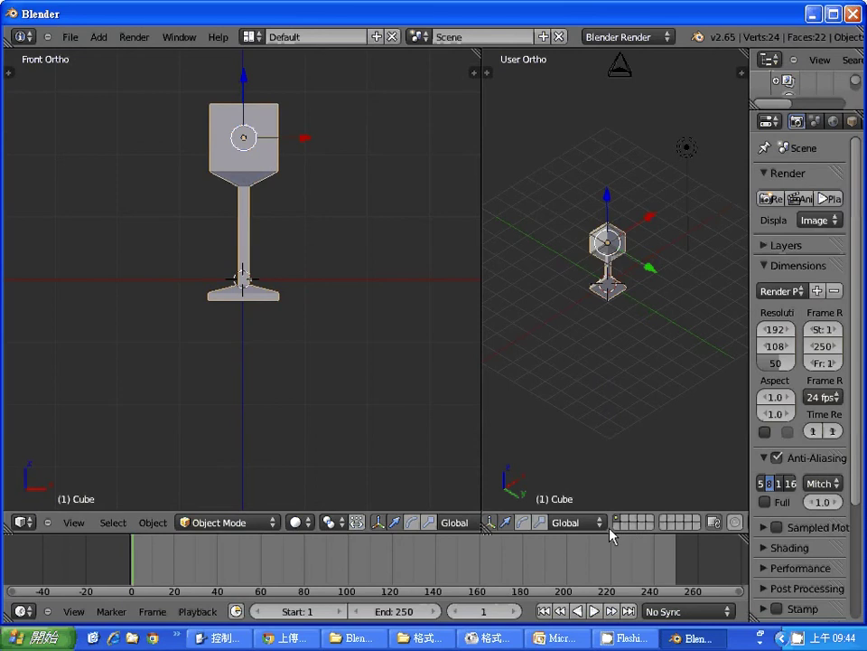
# Show the goblet through the scene camera in the right viewport and widen the Properties area.
pyautogui.scroll(4, 611, 533)
pyautogui.scroll(1, 560, 536)
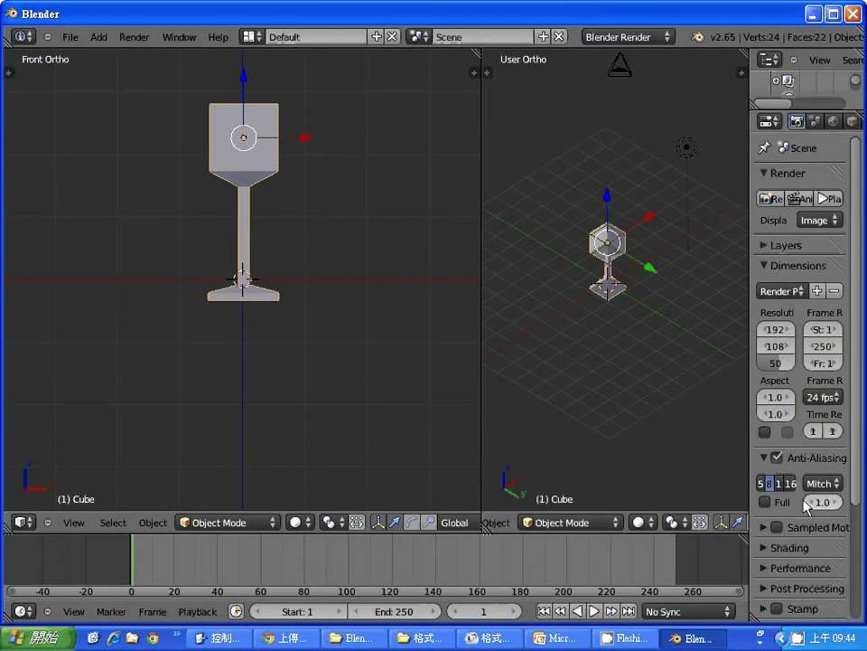
pyautogui.scroll(4, 555, 522)
pyautogui.click(518, 522)
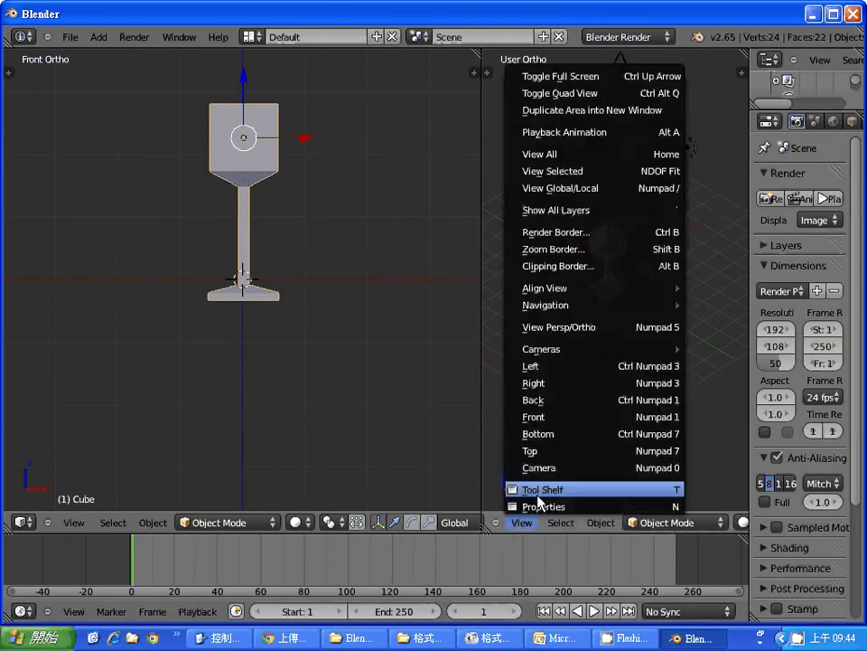
pyautogui.click(542, 328)
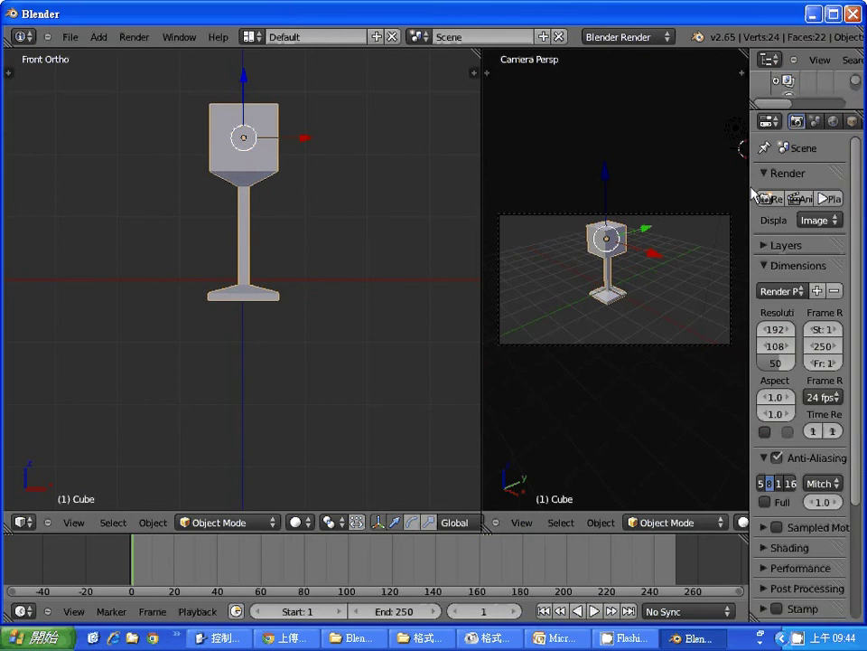
pyautogui.moveTo(752, 193); pyautogui.dragTo(629, 195)
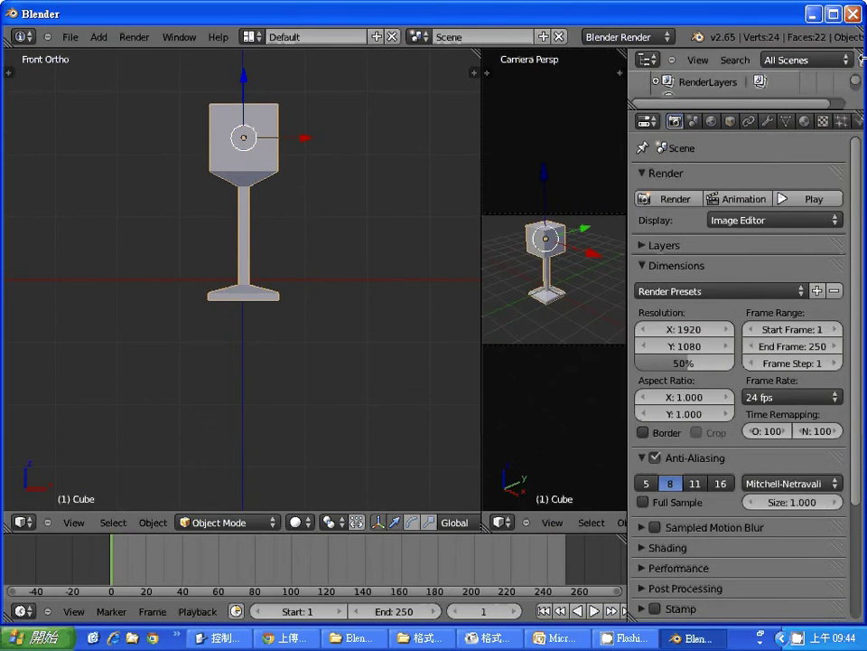
# Delete the cup's top face (Only Edges & Faces) to open the goblet.
pyautogui.press('Tab')
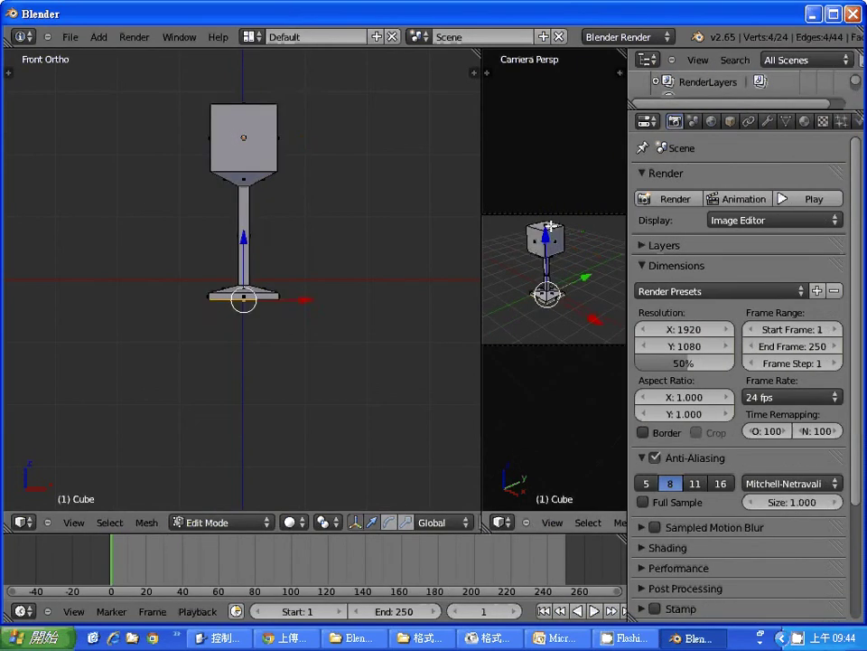
pyautogui.rightClick(244, 104)
pyautogui.press('x')
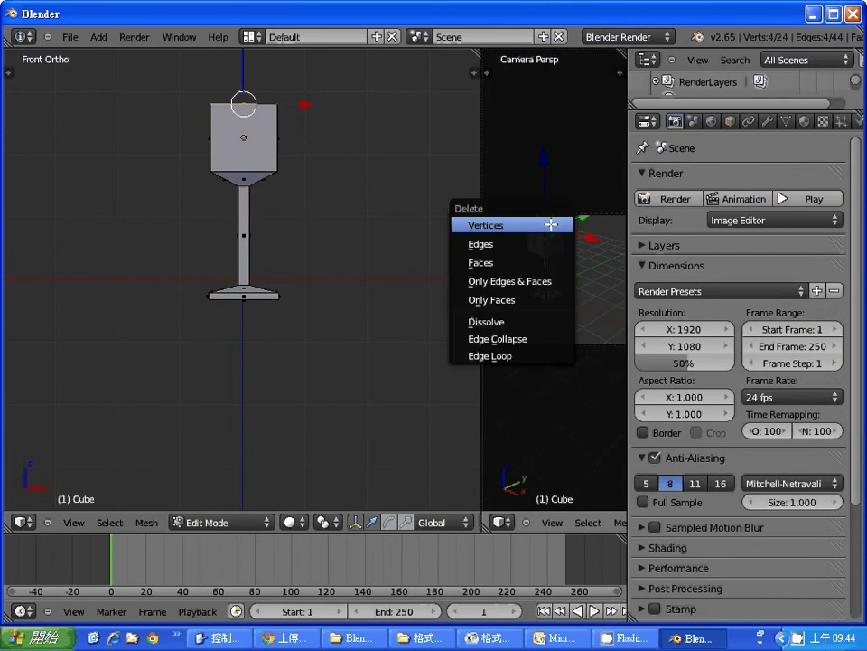
pyautogui.click(545, 280)
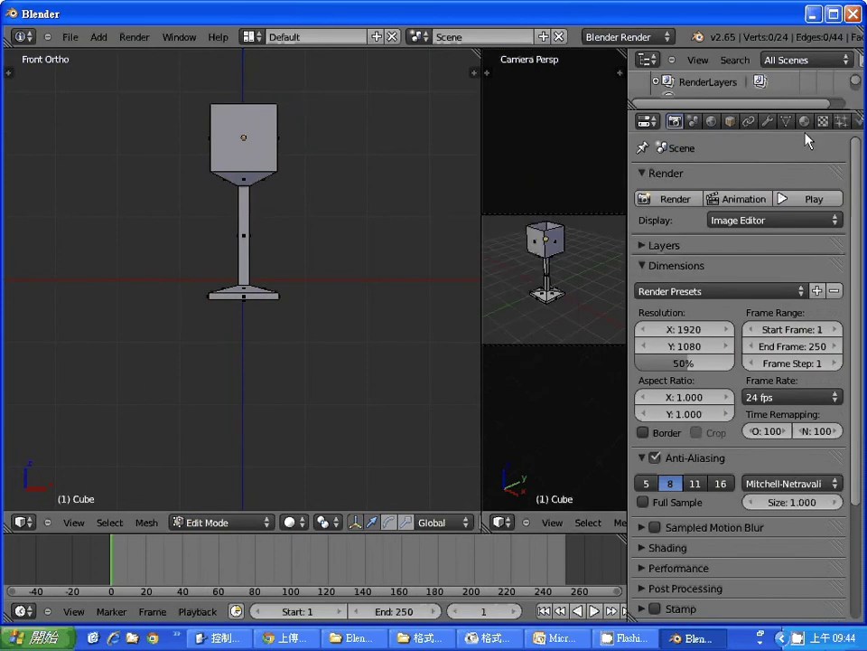
# Add a Subdivision Surface modifier with viewport level 2, then return to Object Mode.
pyautogui.click(768, 123)
pyautogui.click(728, 181)
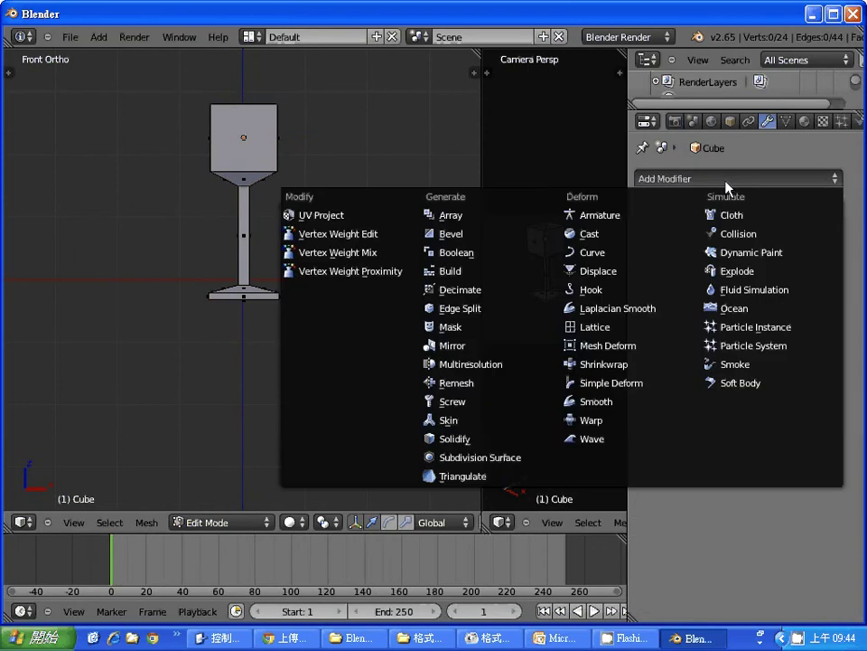
pyautogui.click(504, 459)
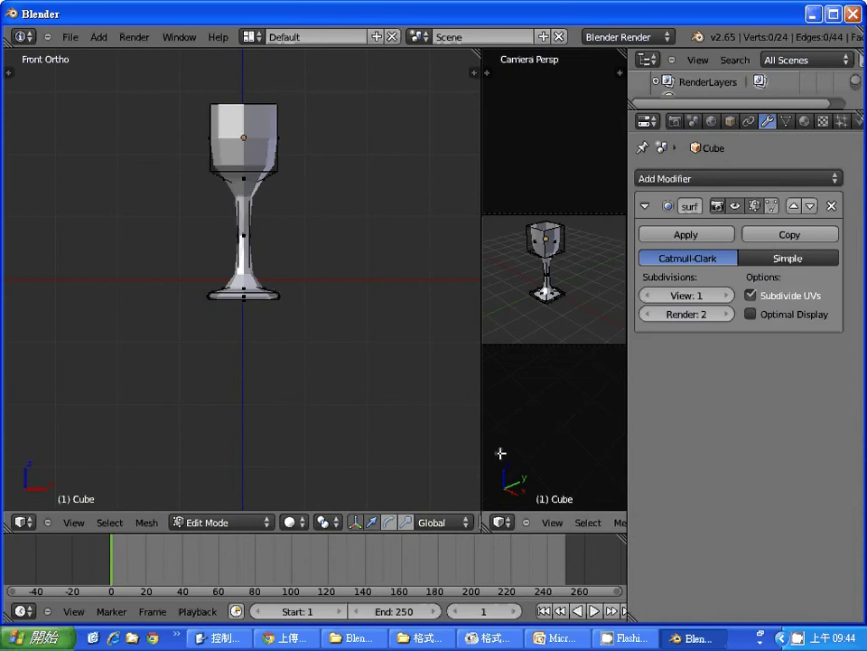
pyautogui.click(729, 295)
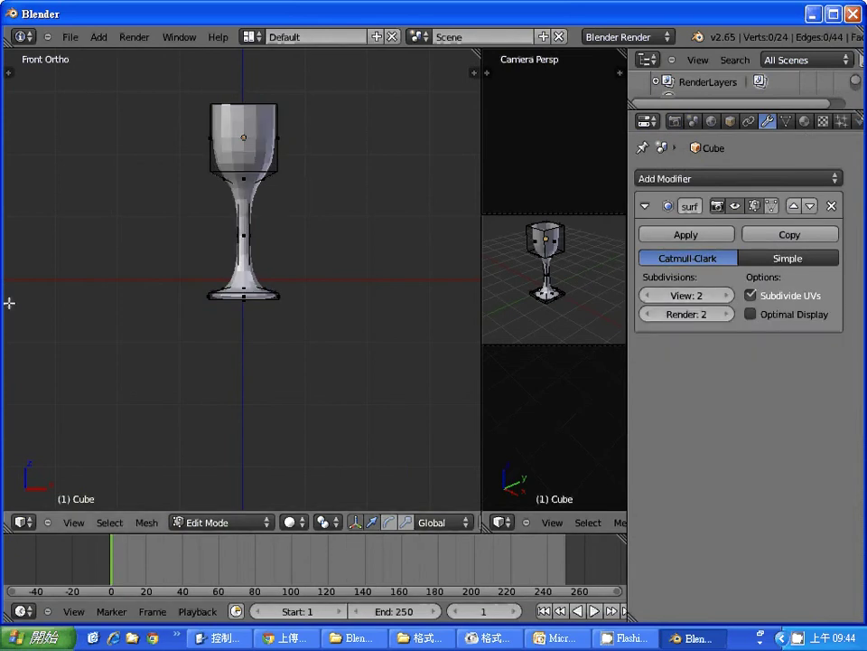
pyautogui.press('t')
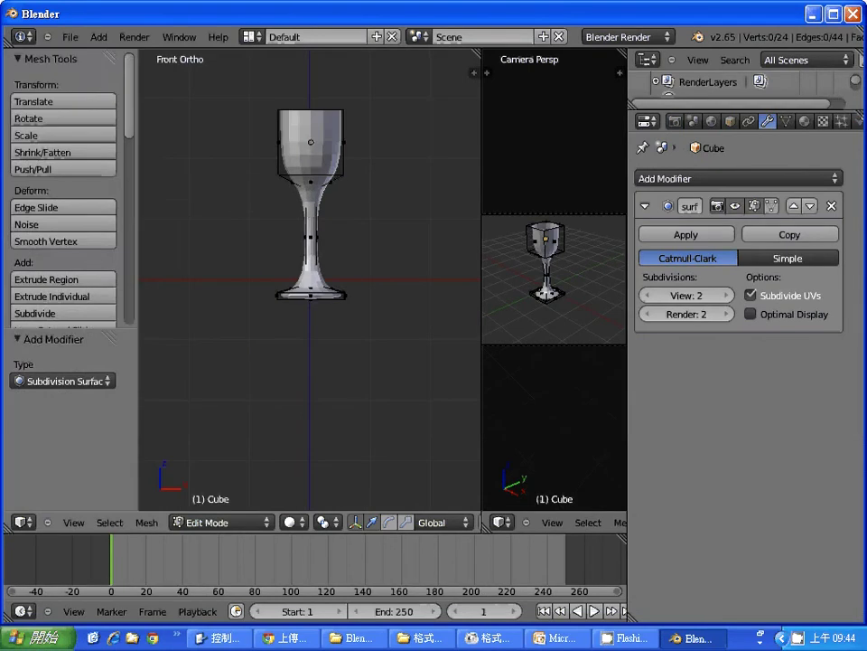
pyautogui.scroll(-2, 123, 144)
pyautogui.scroll(-1, 19, 202)
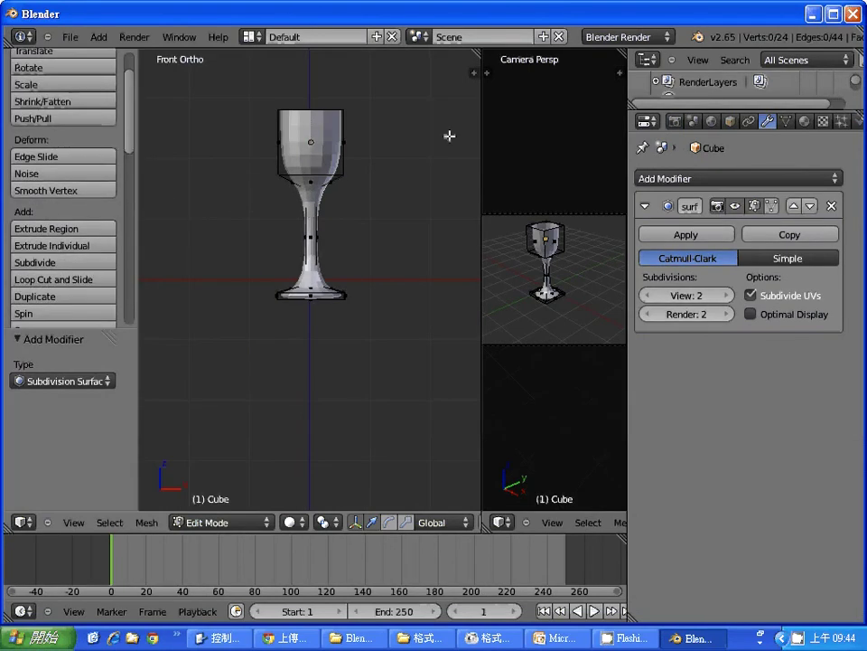
pyautogui.press('Tab')
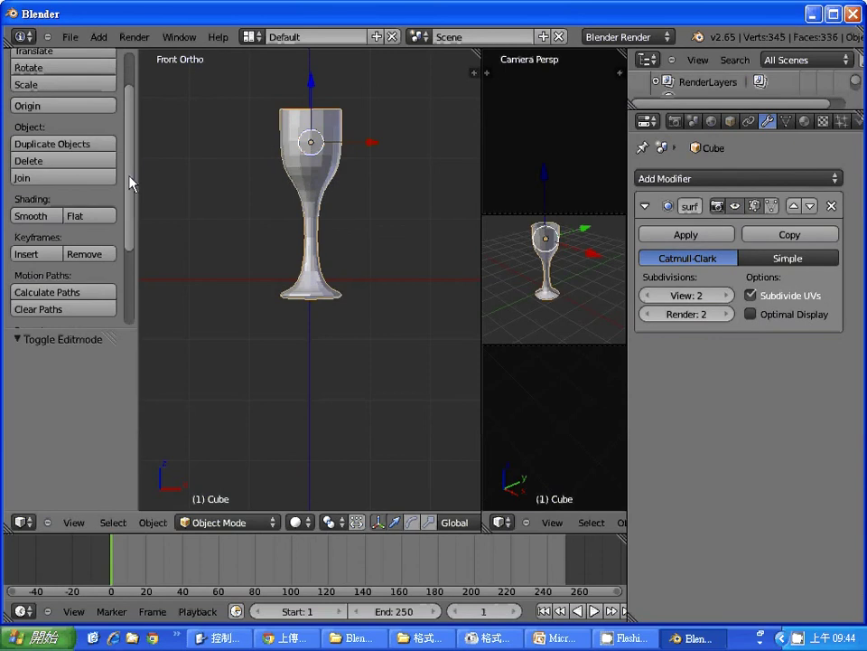
# Set the goblet's shading to Smooth and render it with F12.
pyautogui.moveTo(129, 183)
pyautogui.mouseDown()
pyautogui.moveTo(139, 110)
pyautogui.moveTo(139, 213)
pyautogui.mouseUp()
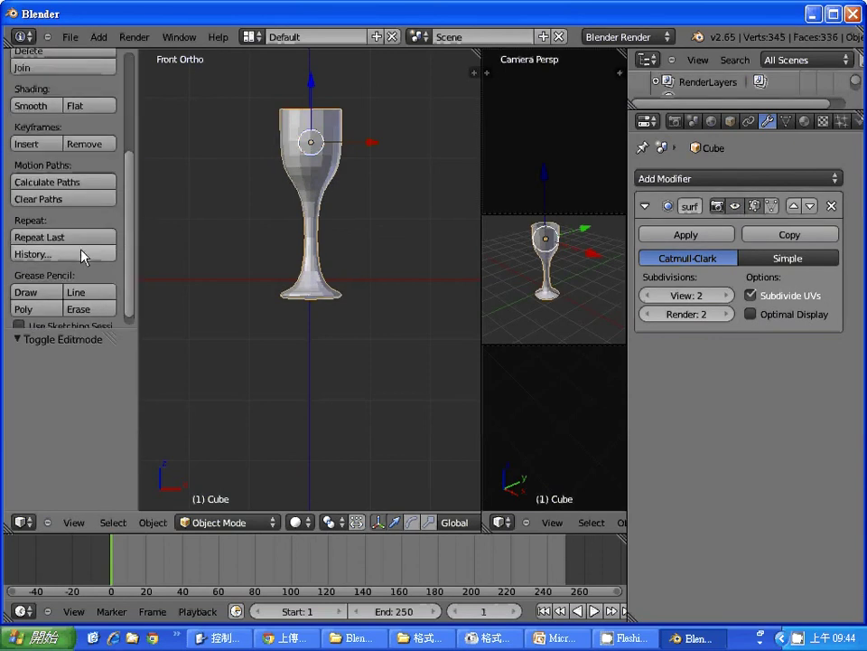
pyautogui.moveTo(131, 269); pyautogui.dragTo(124, 150)
pyautogui.scroll(-1, 59, 252)
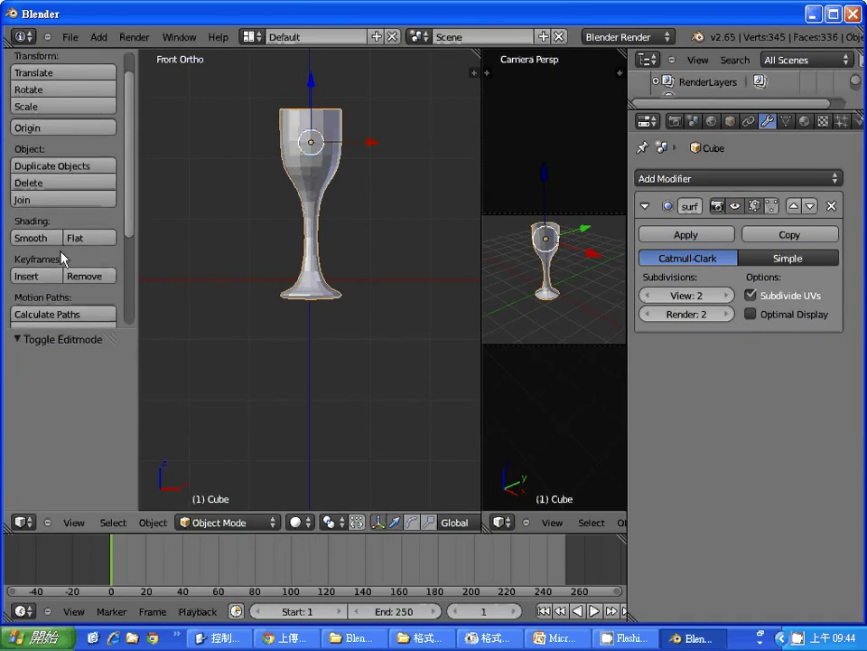
pyautogui.click(41, 238)
pyautogui.click(389, 224)
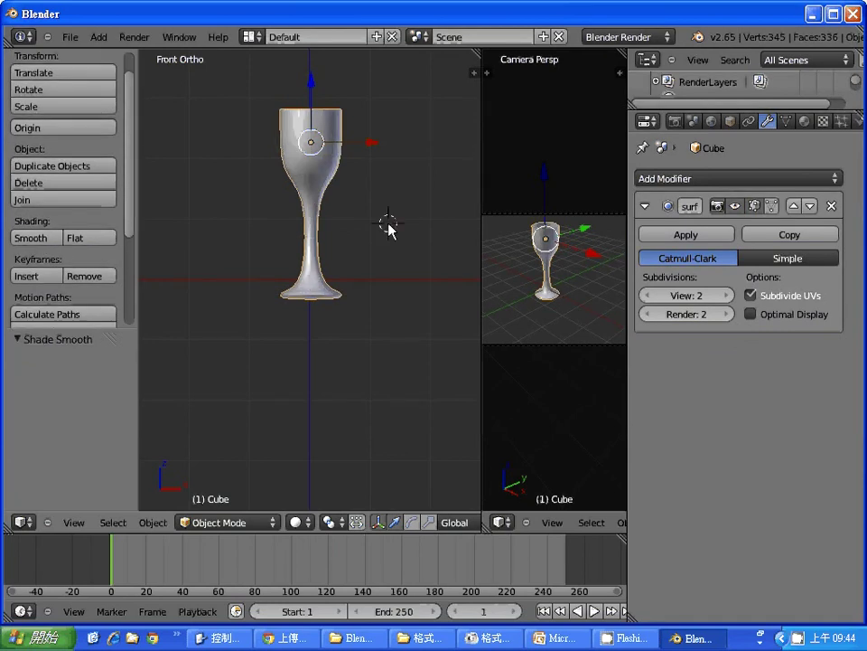
pyautogui.press('F12')
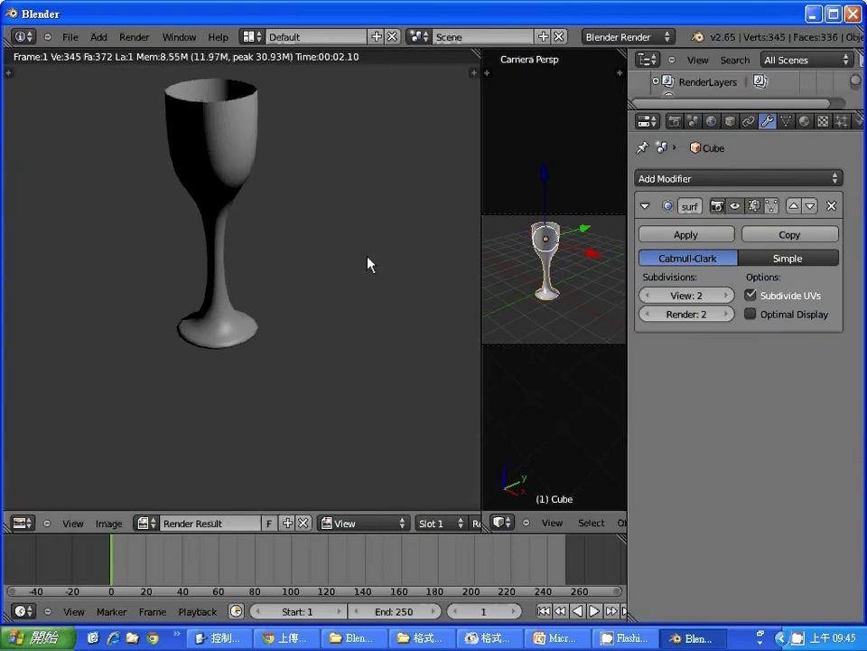
# Raise the goblet by 0.378, scale it to 0.703, and lower its base onto the ground line.
pyautogui.press('Escape')
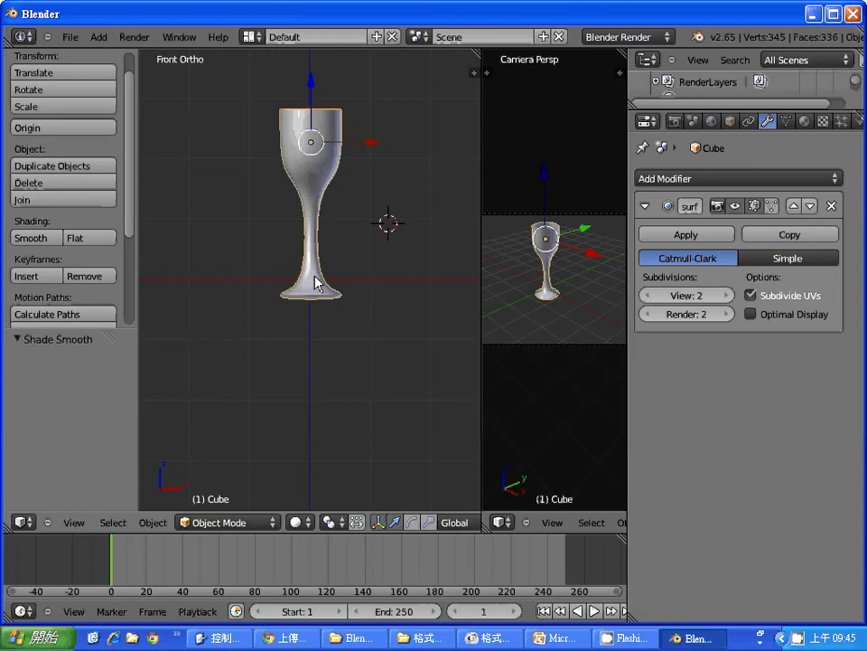
pyautogui.press('g')
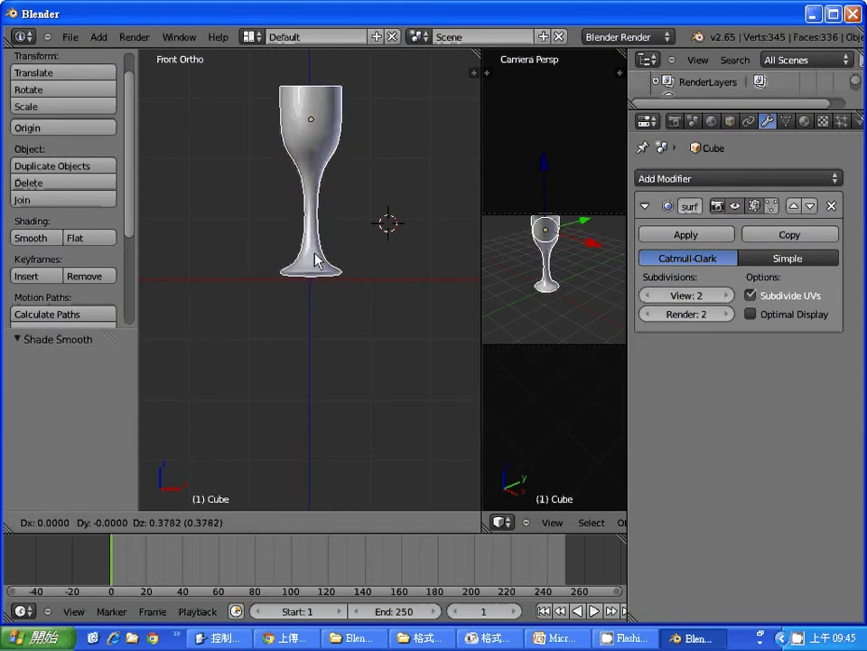
pyautogui.click(315, 260)
pyautogui.press('s')
pyautogui.click(323, 187)
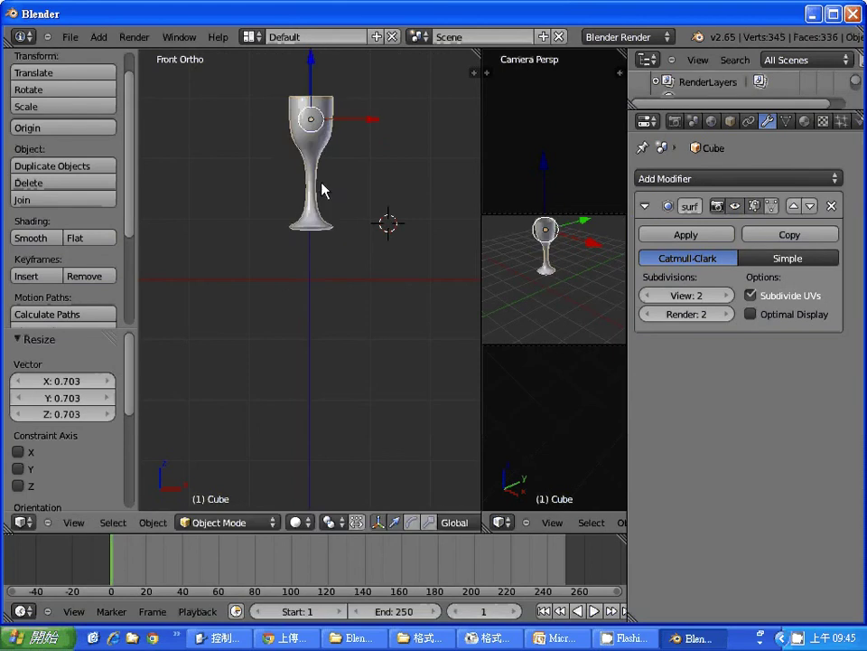
pyautogui.press('g')
pyautogui.click(322, 238)
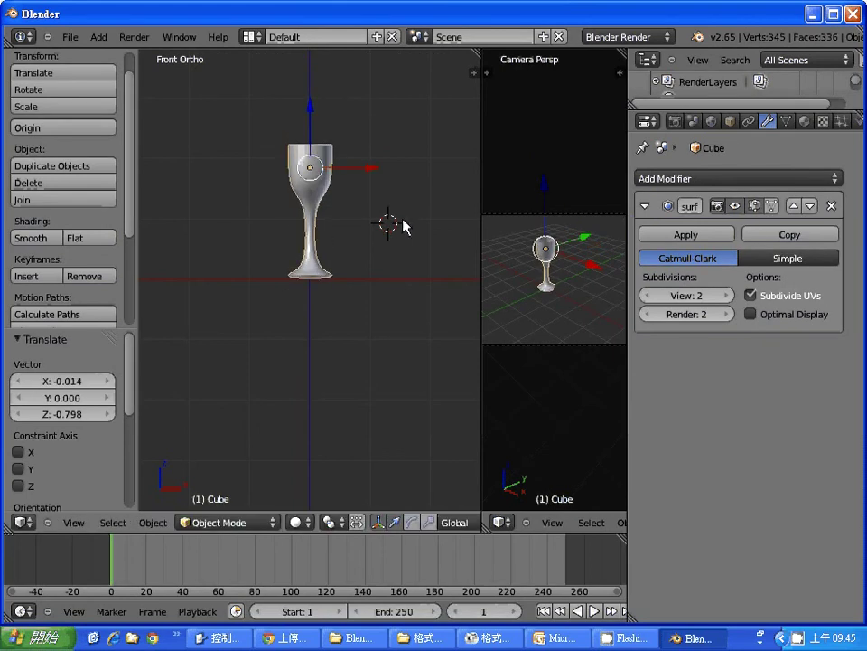
# Render a preview of the goblet, then return to the PowerPoint tutorial slides.
pyautogui.press('F12')
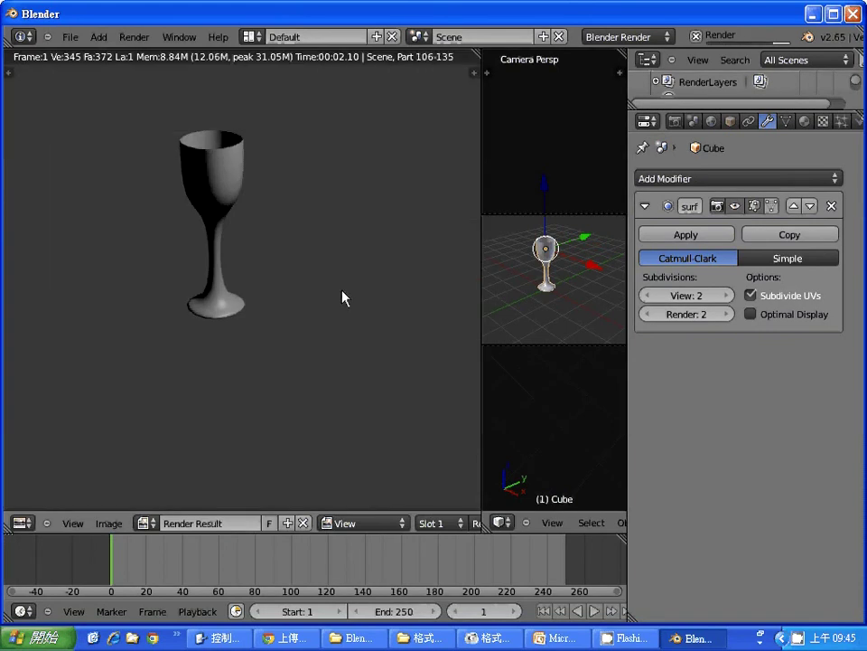
pyautogui.press('Escape')
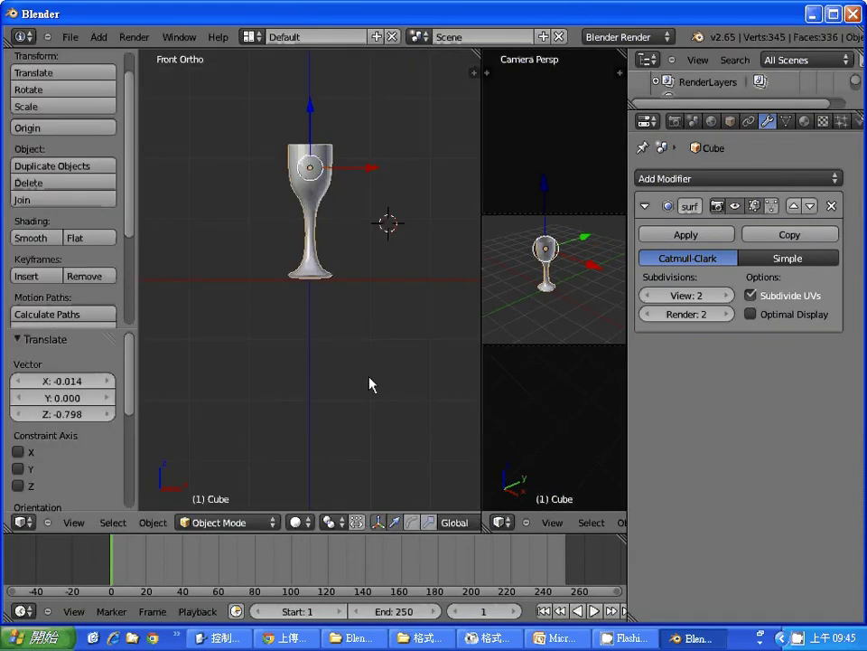
pyautogui.click(560, 640)
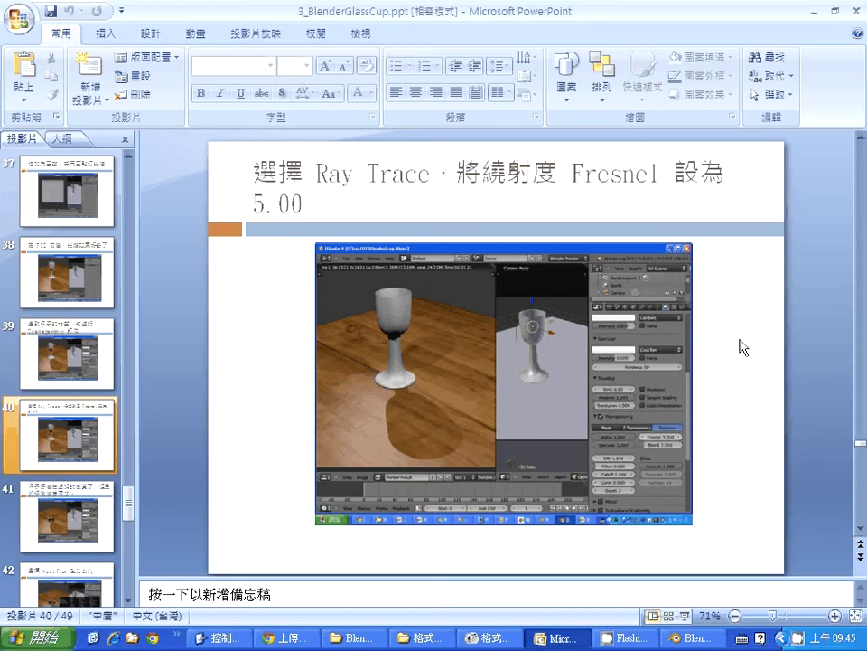
# Present slide 38, showing the improved-lighting goblet render, as a full-screen slide show.
pyautogui.scroll(2, 741, 349)
pyautogui.scroll(1, 860, 330)
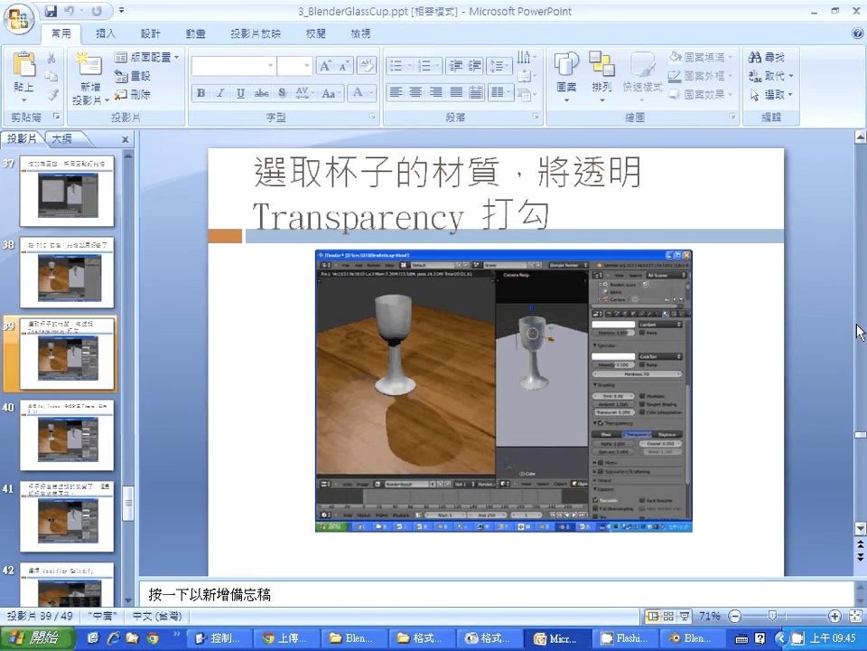
pyautogui.scroll(2, 860, 331)
pyautogui.scroll(2, 860, 330)
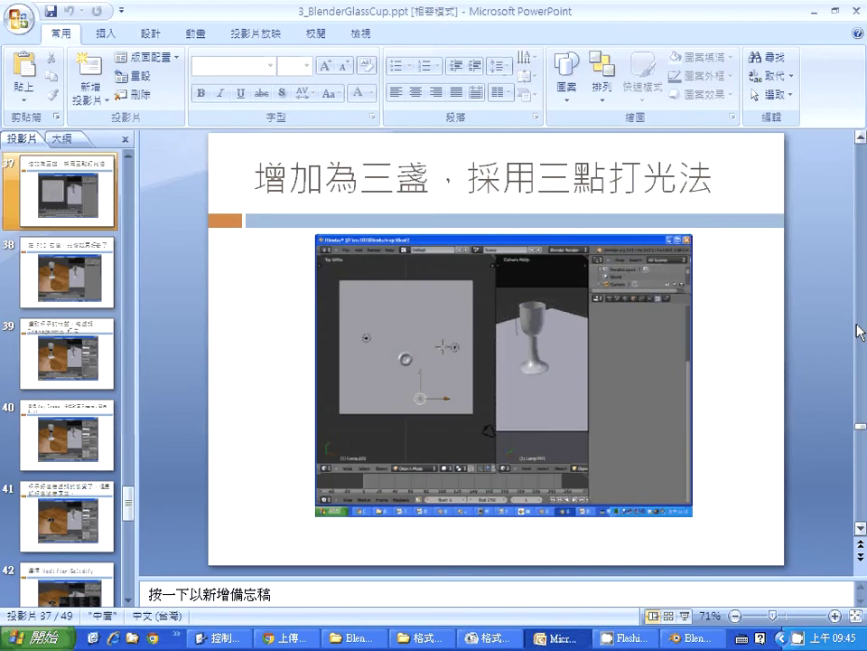
pyautogui.scroll(-1, 861, 503)
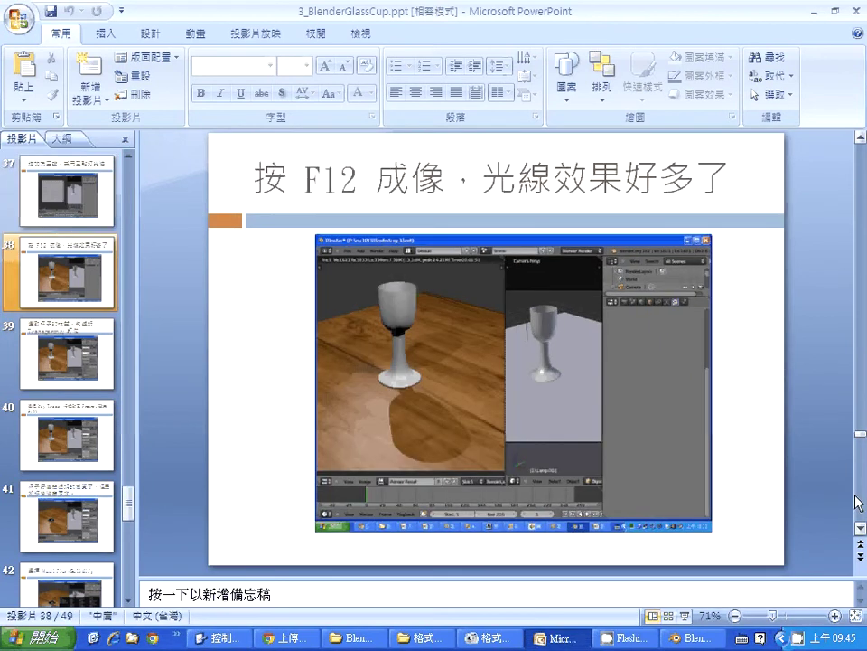
pyautogui.click(687, 615)
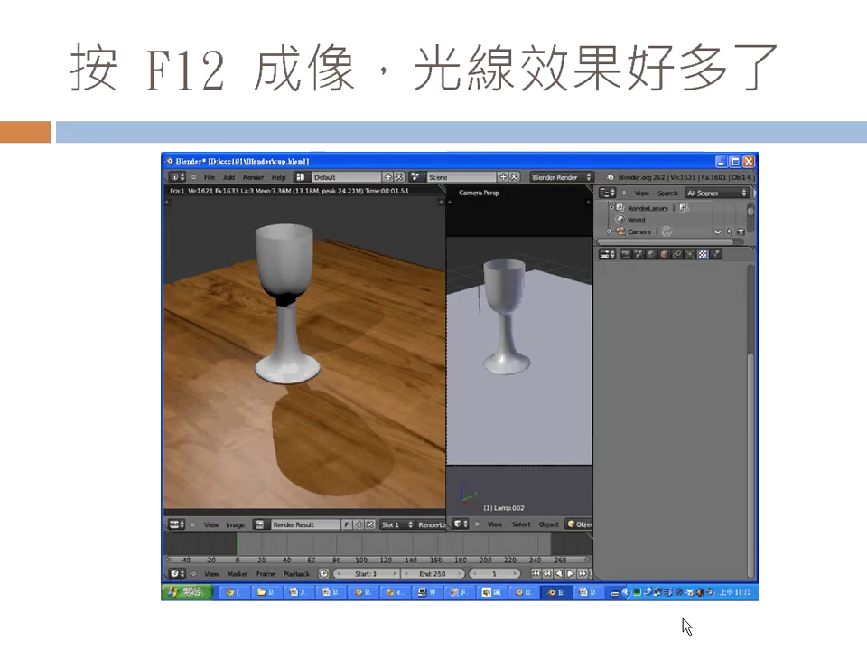
# Advance past the Transparency settings slide to the slide about the goblet lacking thickness.
pyautogui.click(686, 626)
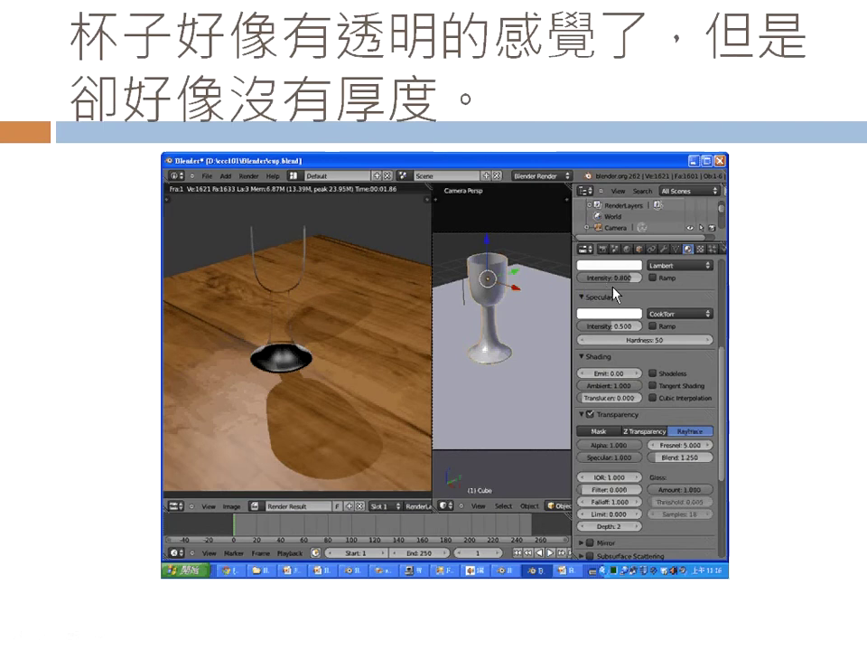
# Advance past the Solidify and Thickness=0.05 slides to the slide showing the goblet rendered black.
pyautogui.press('Right')
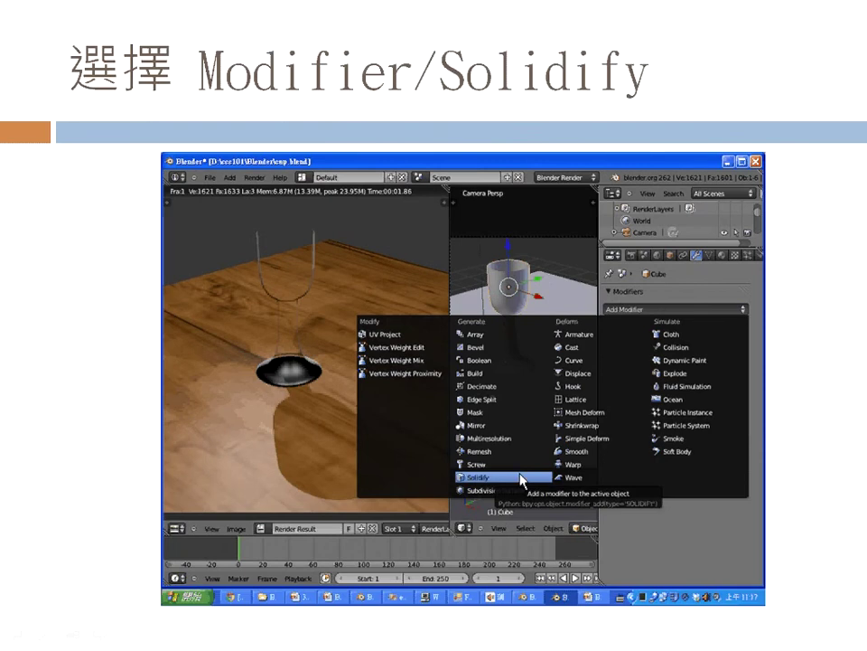
pyautogui.click(465, 332)
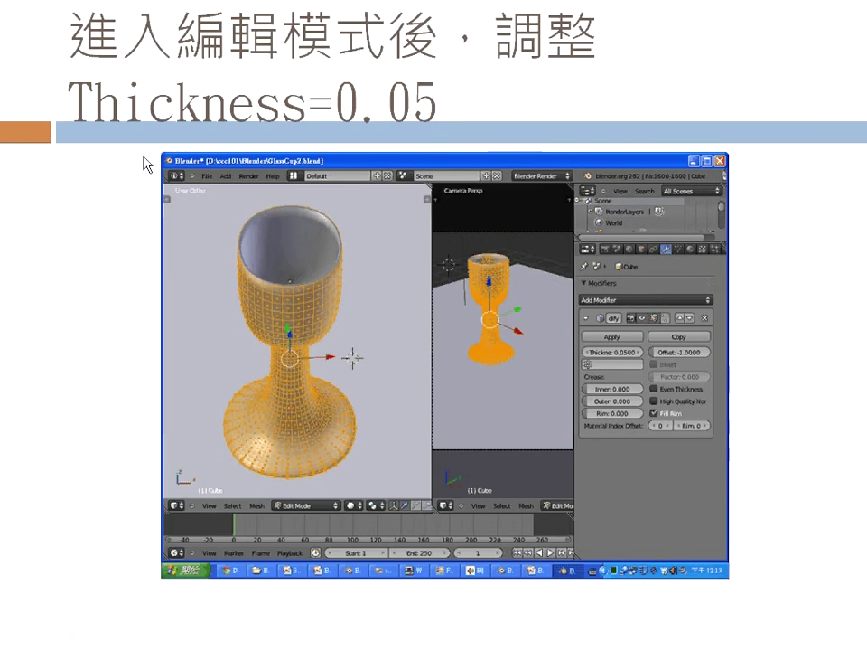
pyautogui.click(331, 262)
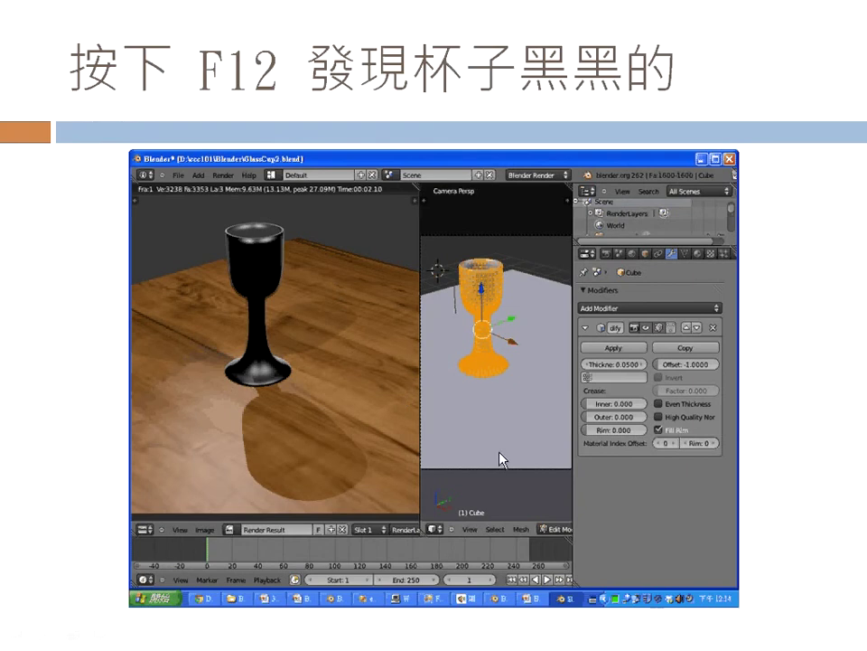
# Step through the Transparency Depth = 3 and Specular Hardness 400 slides to the too-transparent remark.
pyautogui.press('Right')
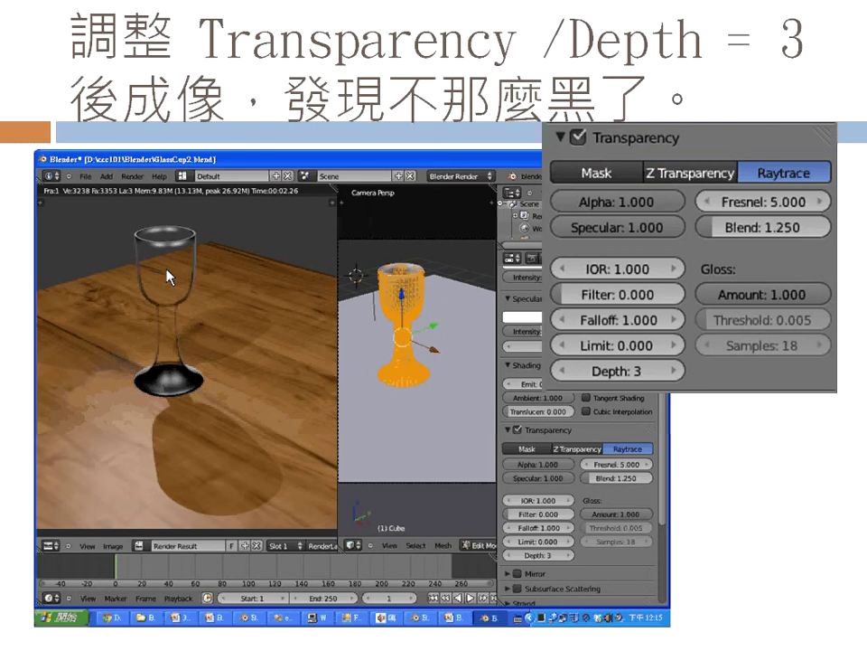
pyautogui.click(445, 290)
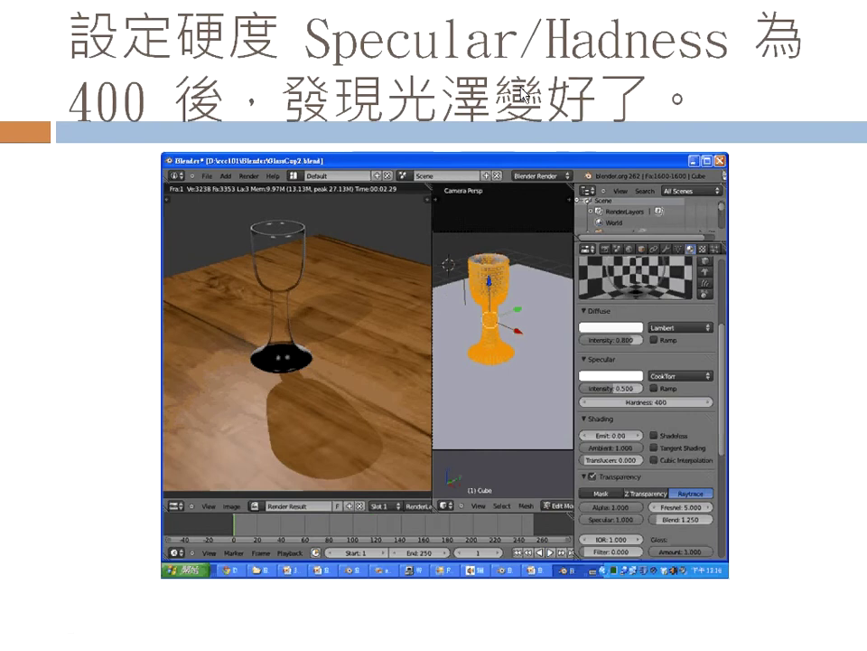
pyautogui.click(276, 238)
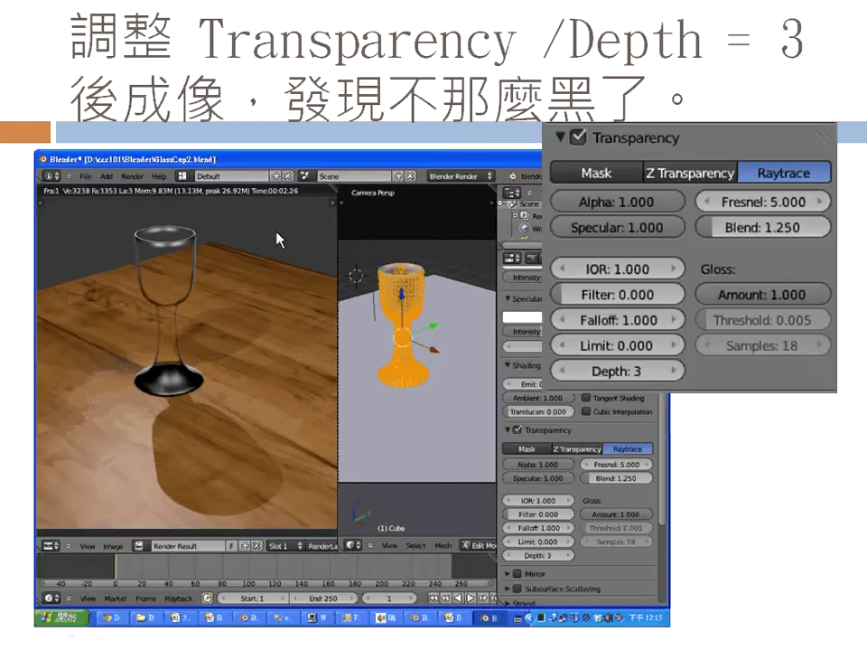
pyautogui.click(196, 271)
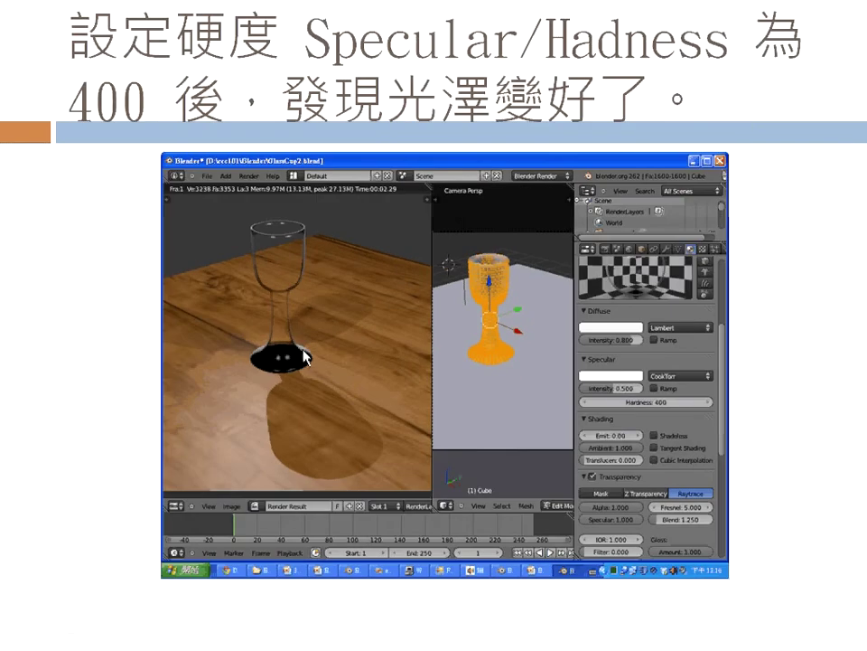
pyautogui.click(290, 291)
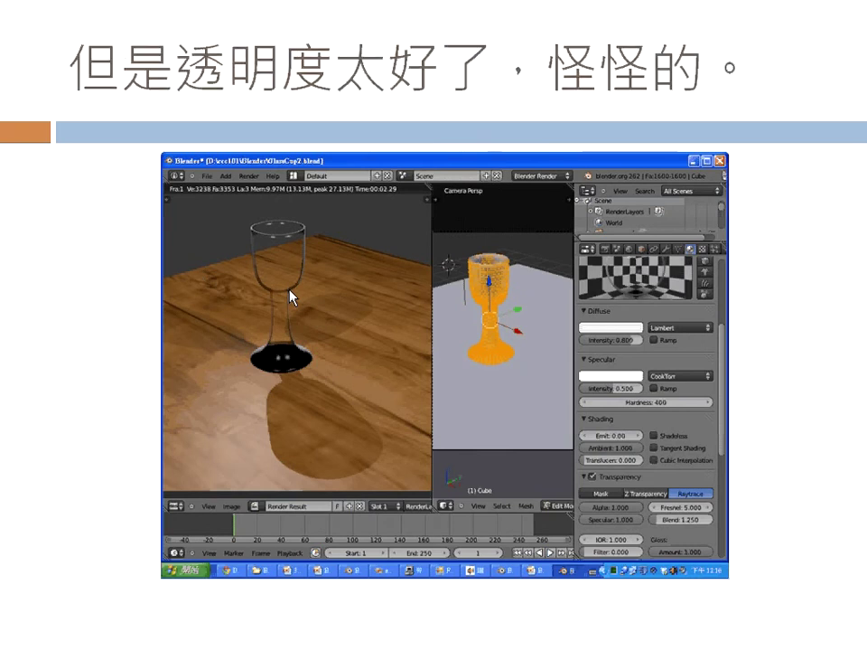
# View the Mirror Reflectivity and 完成品 slides, end the show, and switch back to Blender.
pyautogui.click(290, 295)
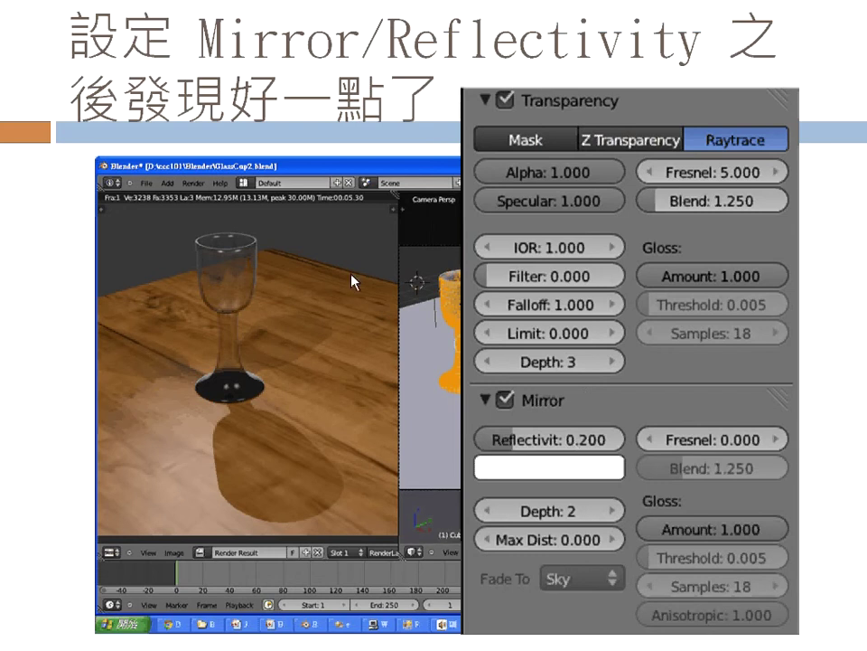
pyautogui.click(239, 277)
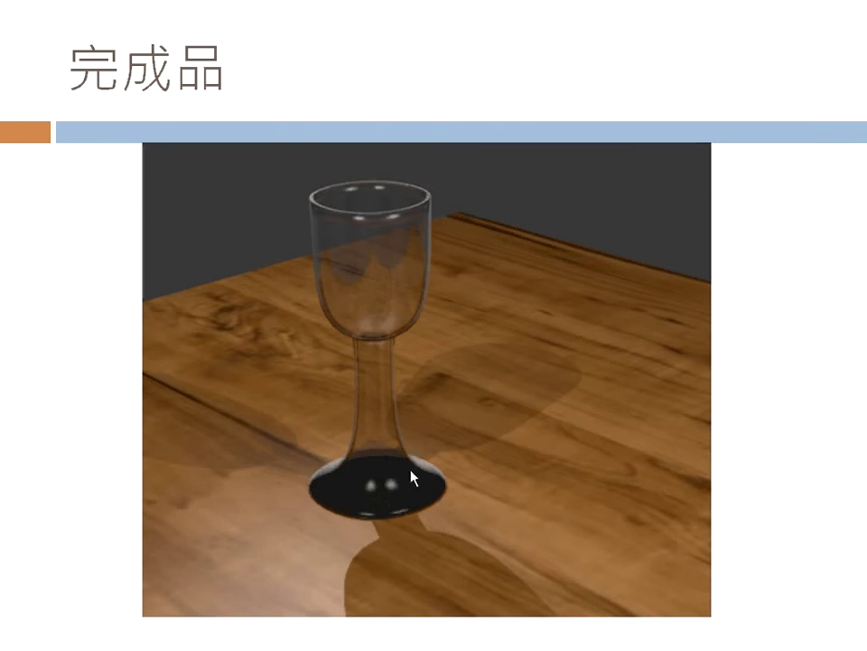
pyautogui.press('Escape')
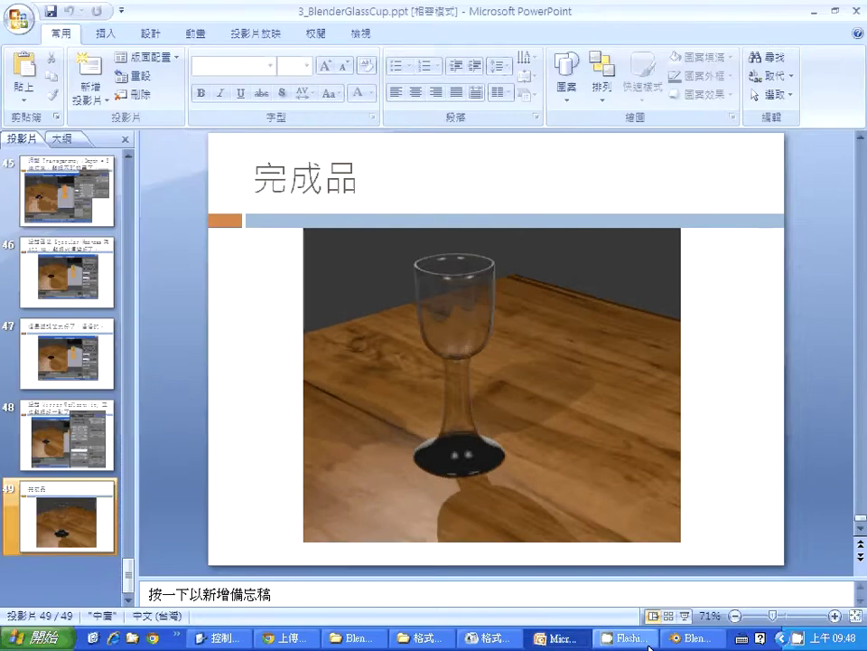
pyautogui.click(693, 638)
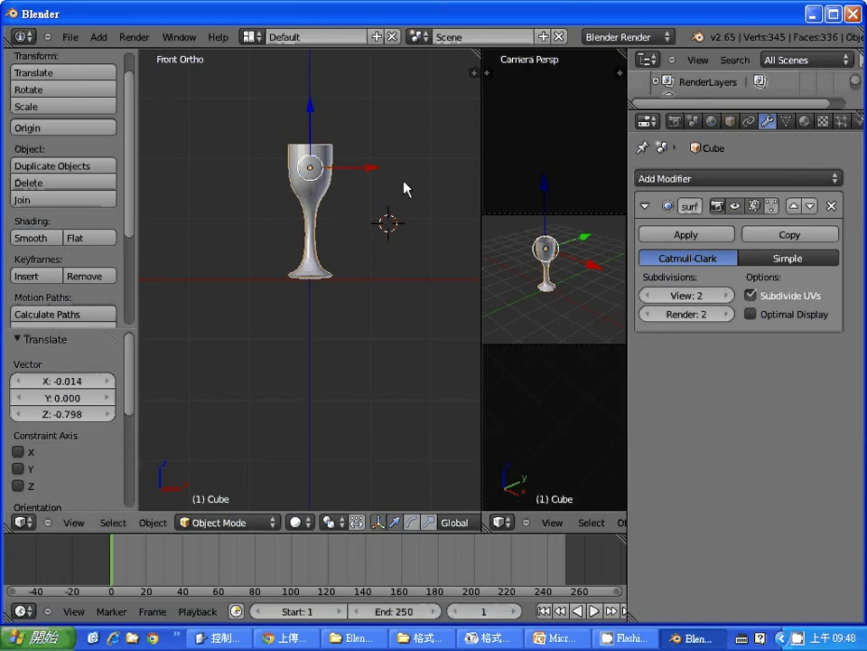
# Turn on Z Transparency in the goblet's material settings.
pyautogui.click(804, 121)
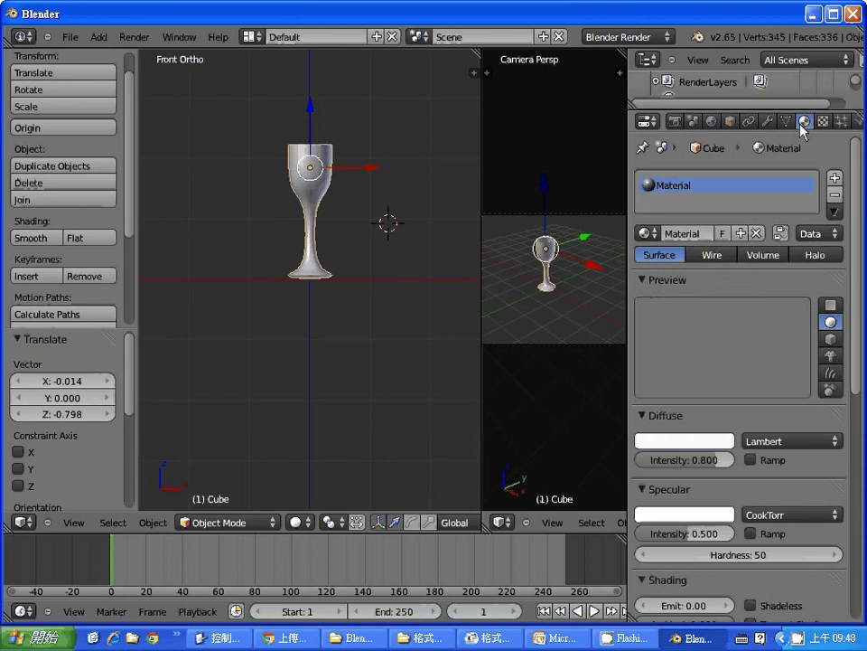
pyautogui.scroll(-3, 863, 262)
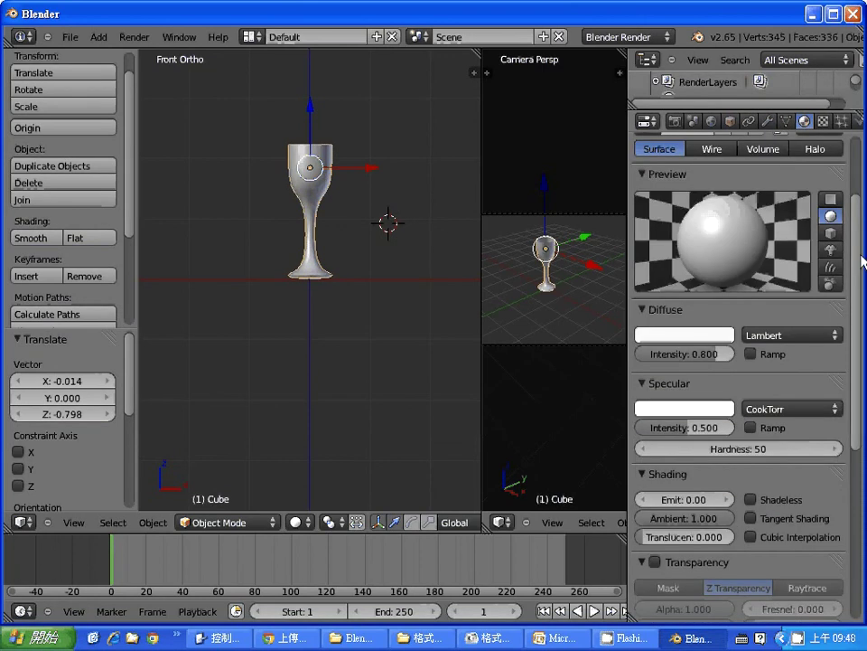
pyautogui.scroll(-1, 863, 262)
pyautogui.scroll(-1, 863, 279)
pyautogui.scroll(-1, 864, 309)
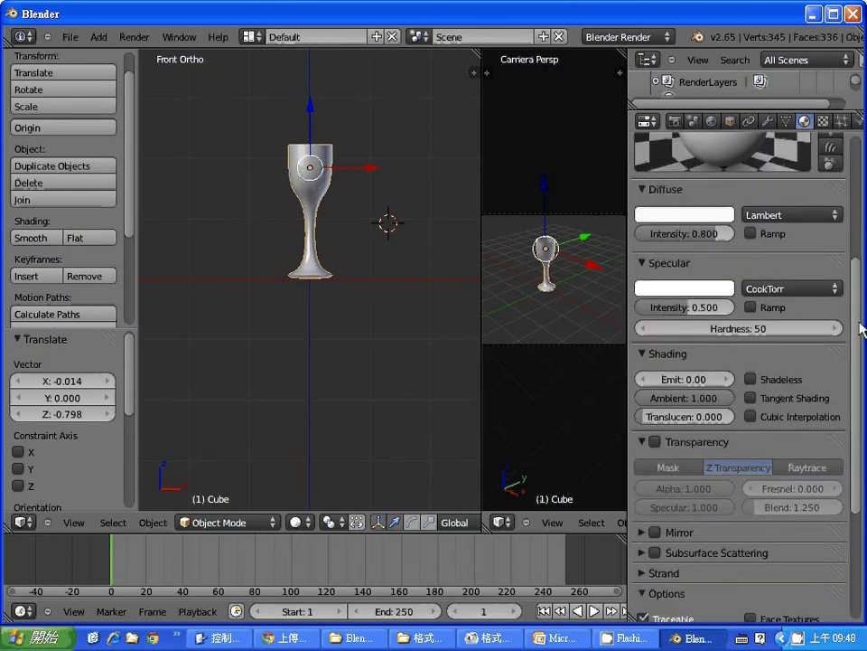
pyautogui.scroll(-1, 863, 330)
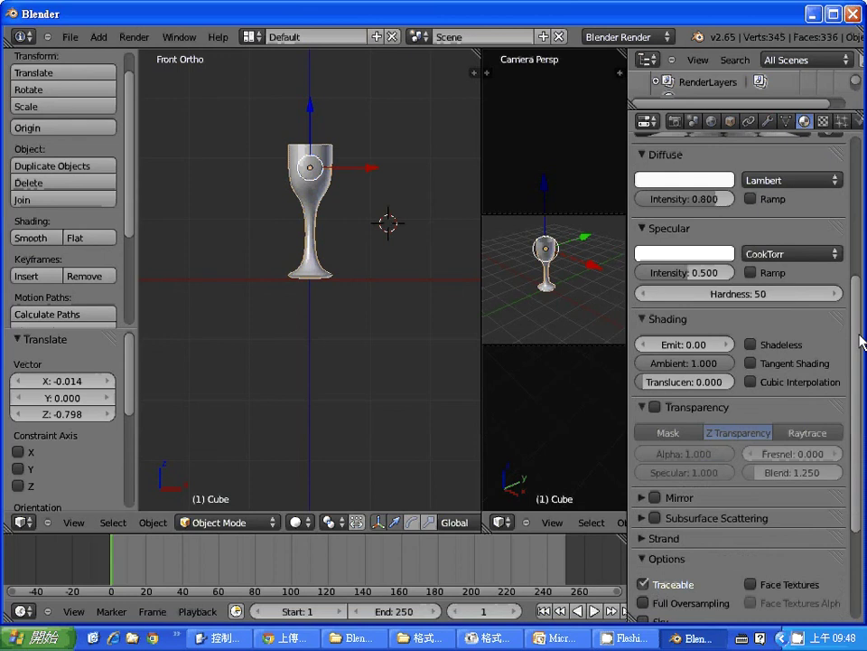
pyautogui.scroll(1, 862, 316)
pyautogui.scroll(2, 860, 286)
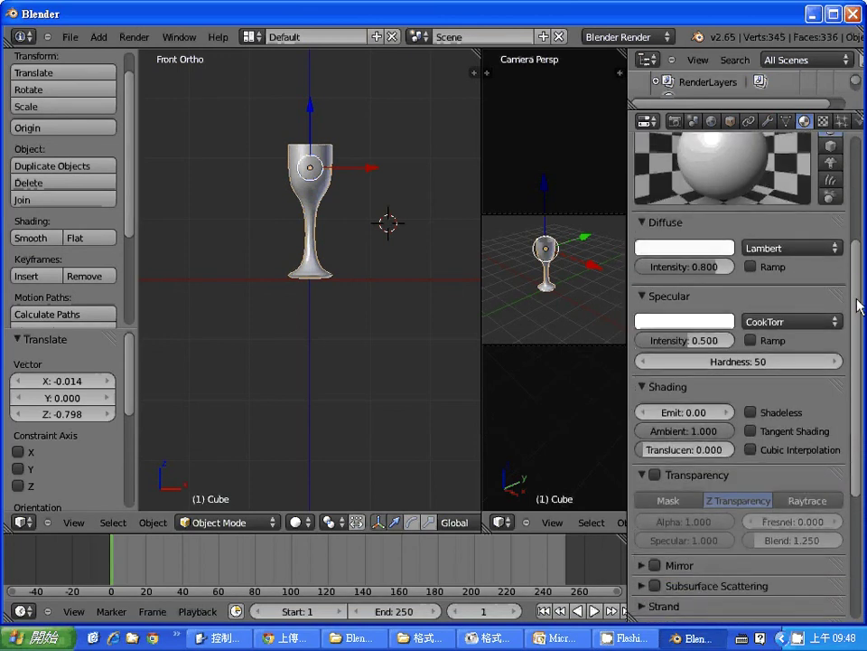
pyautogui.scroll(-1, 660, 430)
pyautogui.click(658, 426)
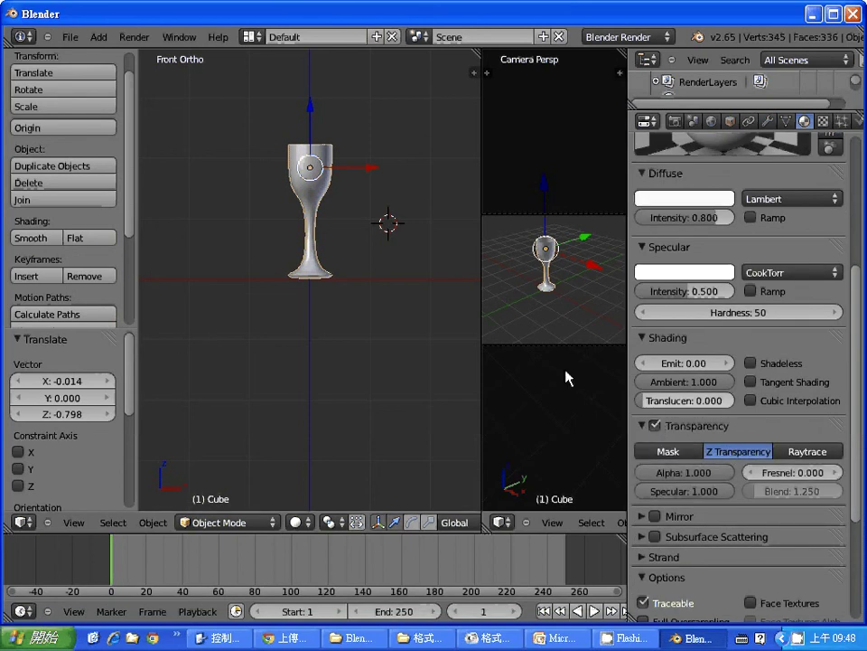
# Test-render the transparent goblet, then bring up the World settings.
pyautogui.click(318, 354)
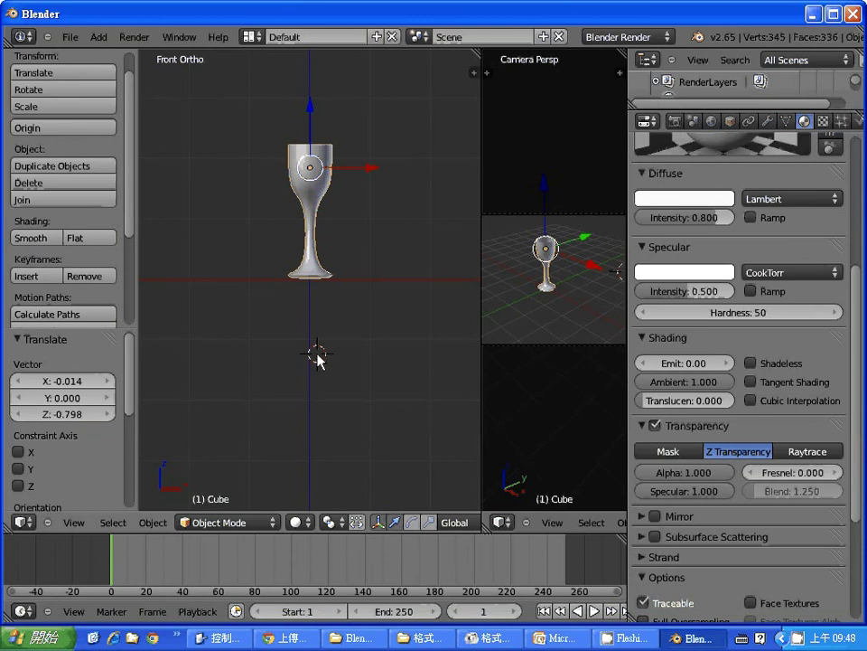
pyautogui.press('F12')
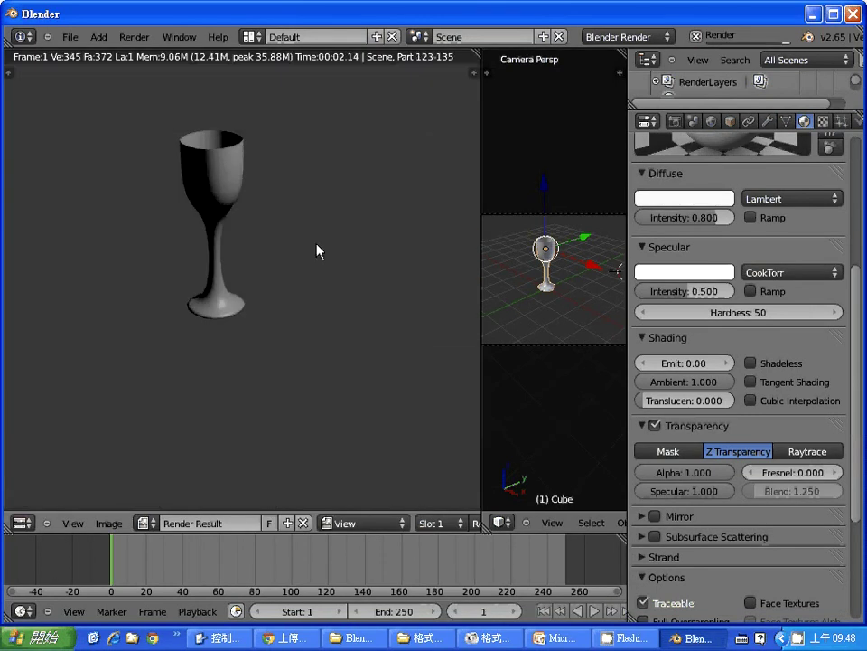
pyautogui.press('Escape')
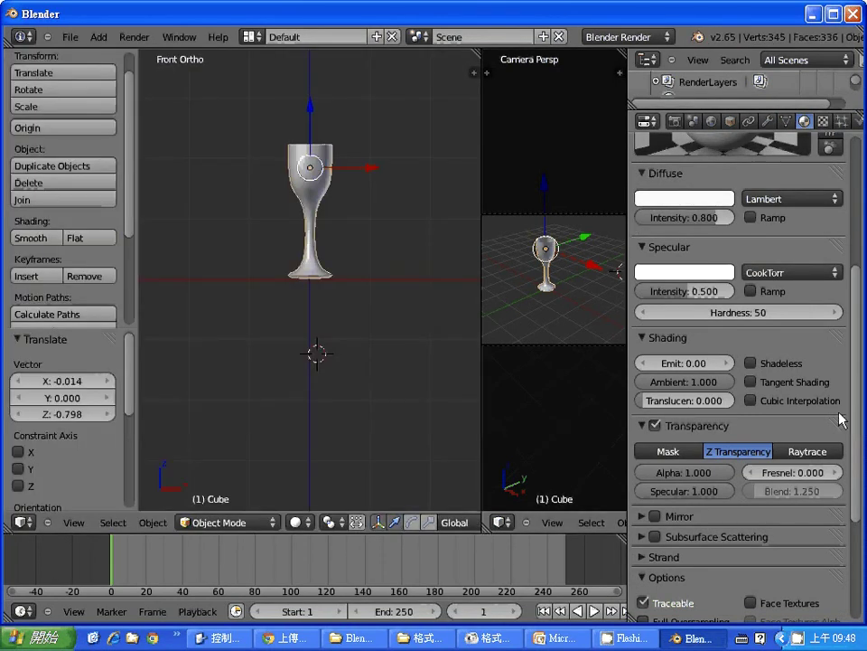
pyautogui.click(712, 122)
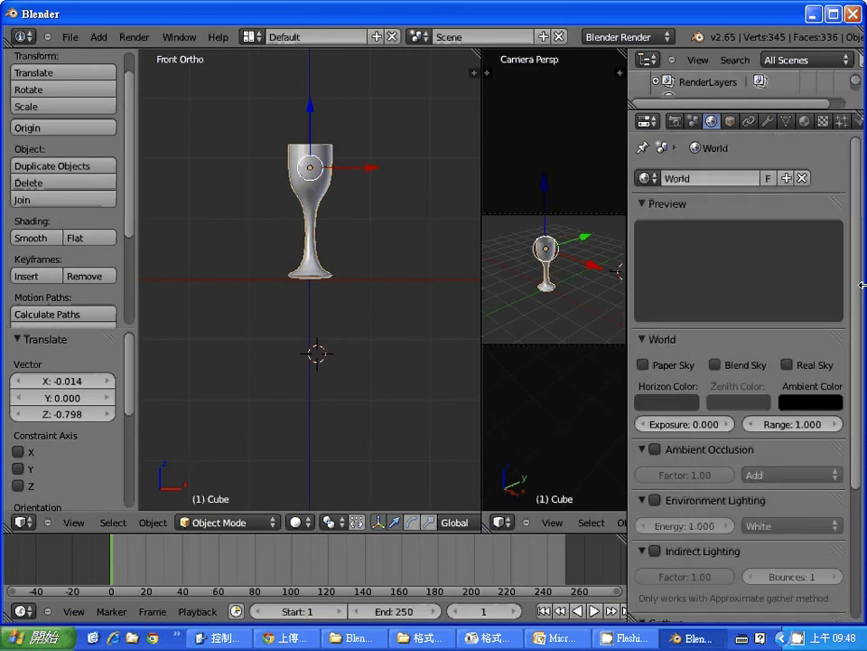
pyautogui.scroll(-2, 858, 348)
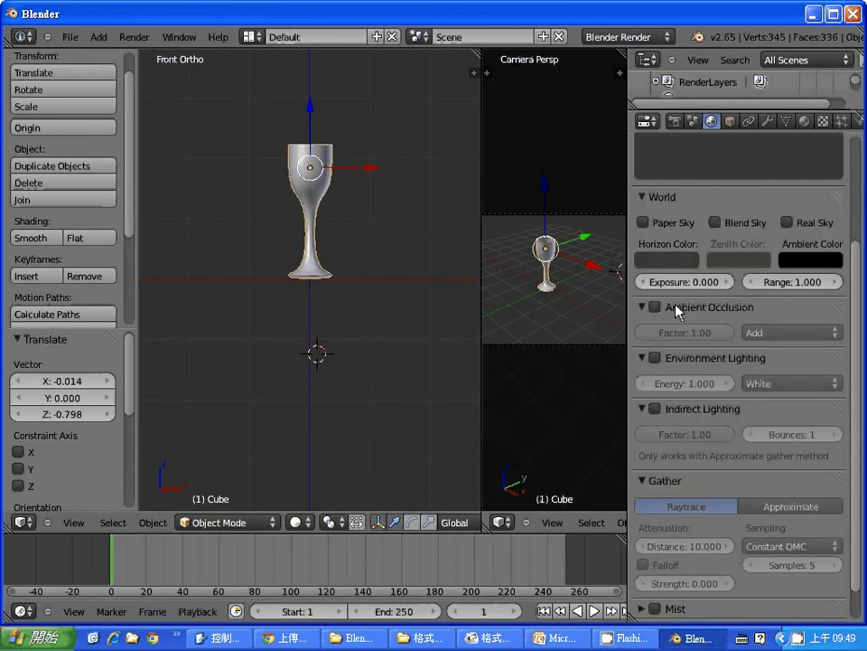
# Enable Environment Lighting with energy 0.2 and render to check the lighting.
pyautogui.click(656, 358)
pyautogui.click(694, 391)
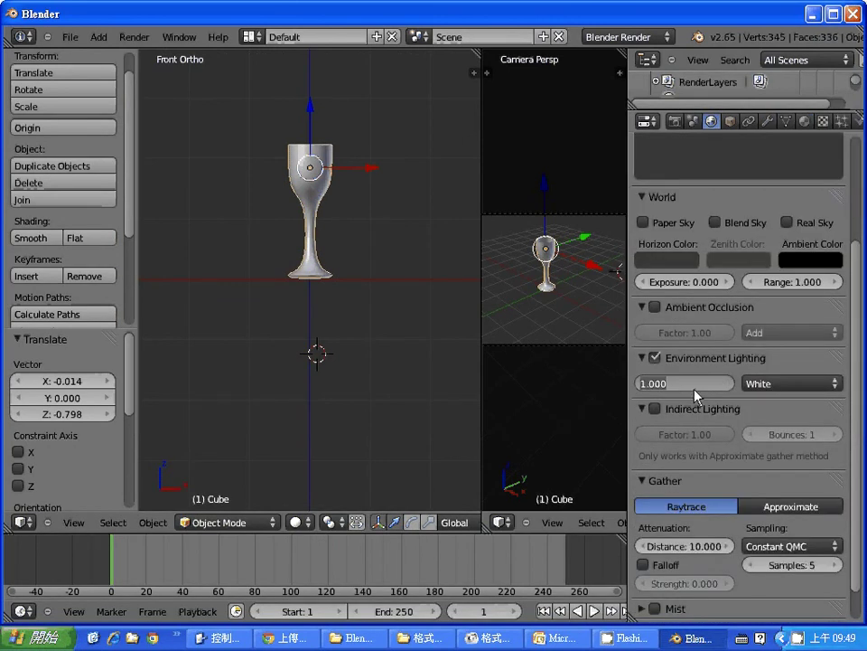
pyautogui.press('BackSpace')
pyautogui.write('0.2')
pyautogui.press('Return')
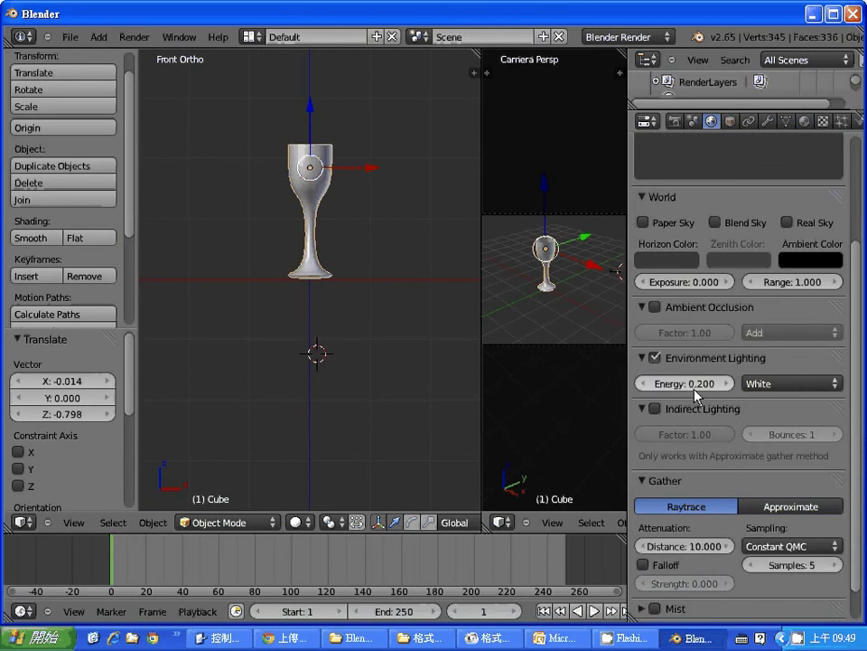
pyautogui.click(260, 356)
pyautogui.press('F12')
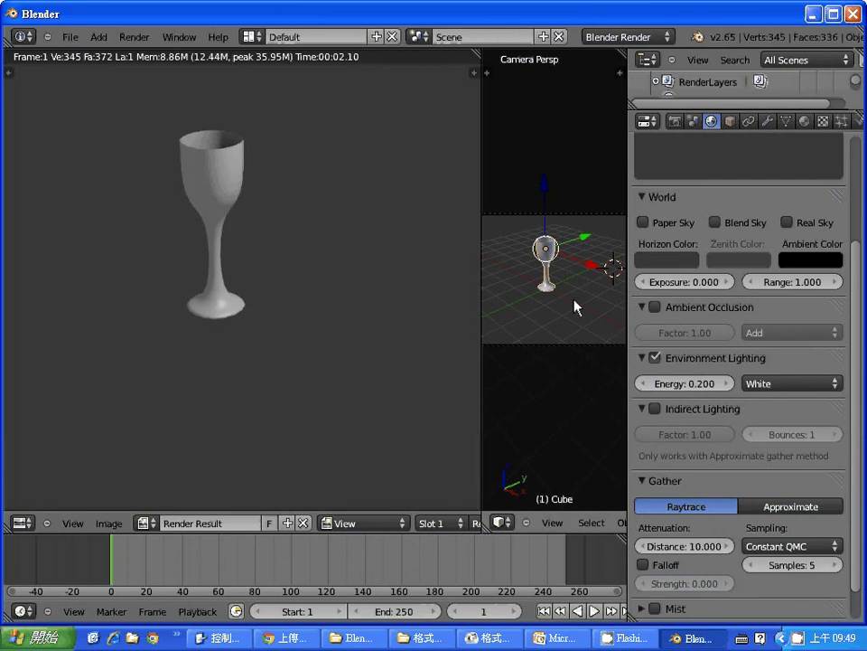
pyautogui.press('Escape')
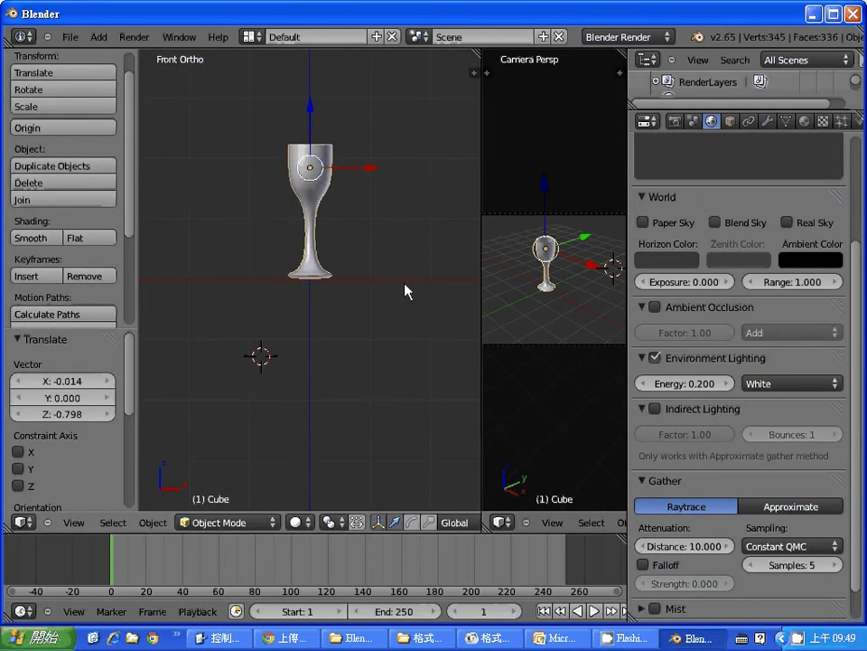
# Set the goblet material's transparency Fresnel to 5.00 and re-render the glass.
pyautogui.click(806, 123)
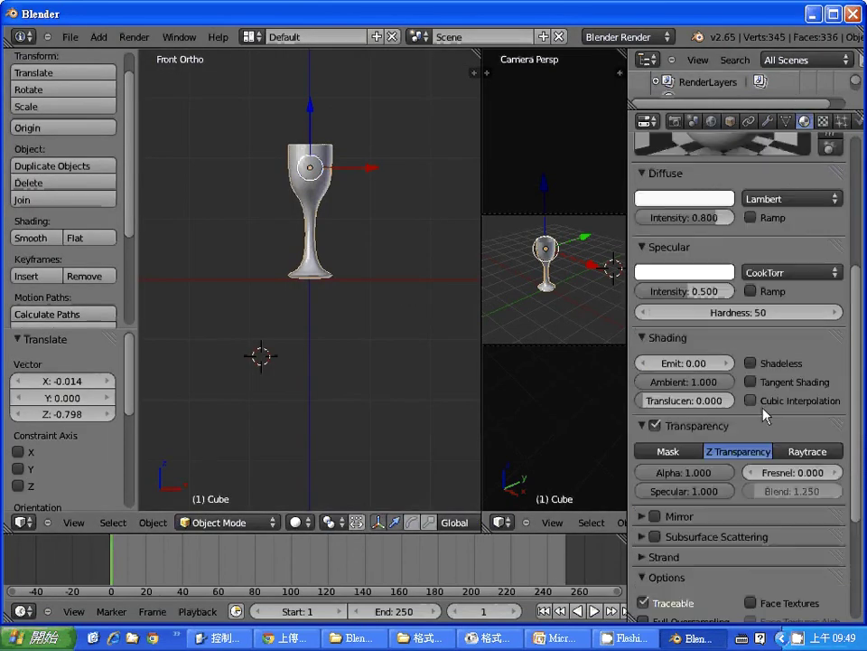
pyautogui.click(800, 474)
pyautogui.write('5')
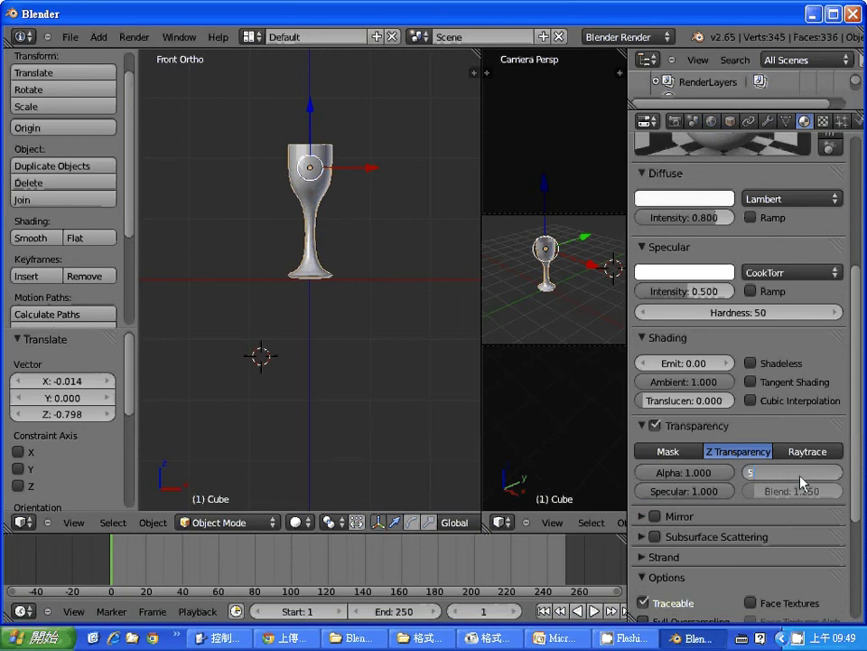
pyautogui.write('.00')
pyautogui.press('Return')
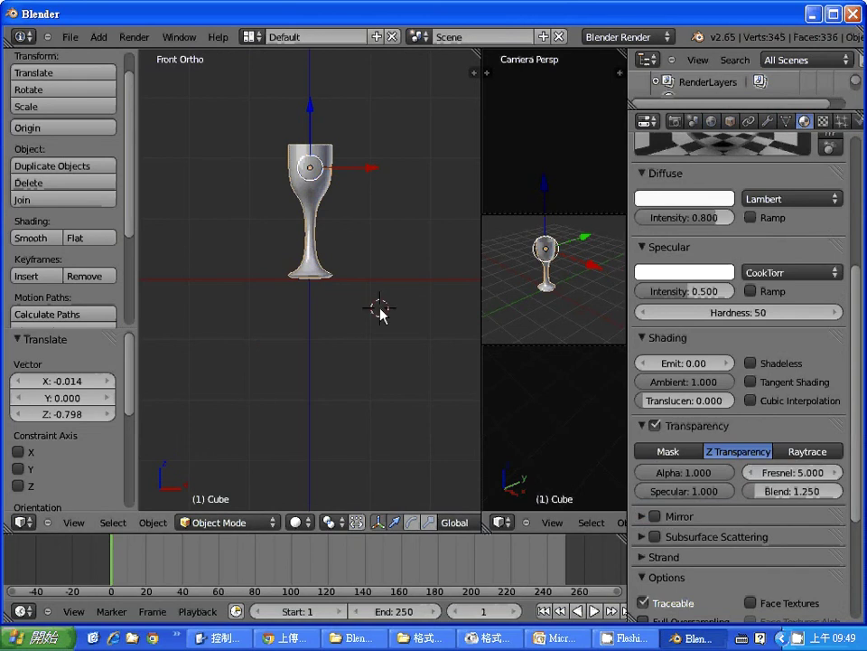
pyautogui.press('F12')
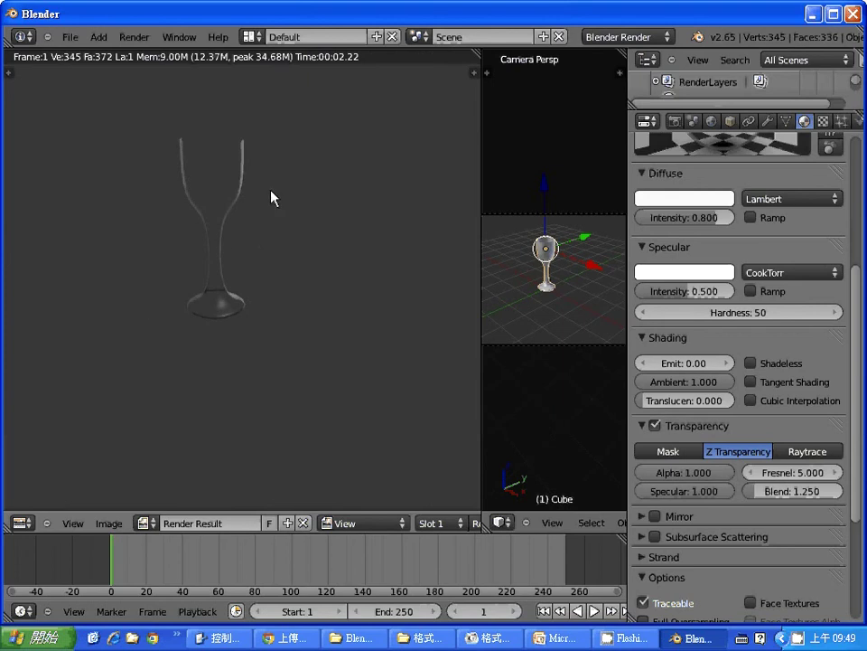
pyautogui.press('Escape')
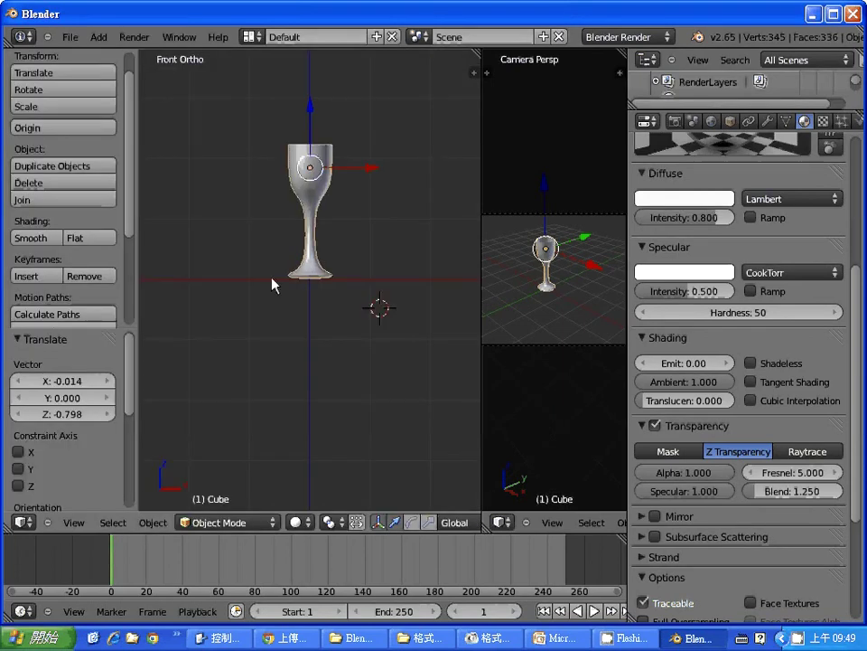
pyautogui.click(263, 281)
# Add a plane at the goblet's base, scale it about 3.97 times, and render.
pyautogui.hotkey('shift', 'a')
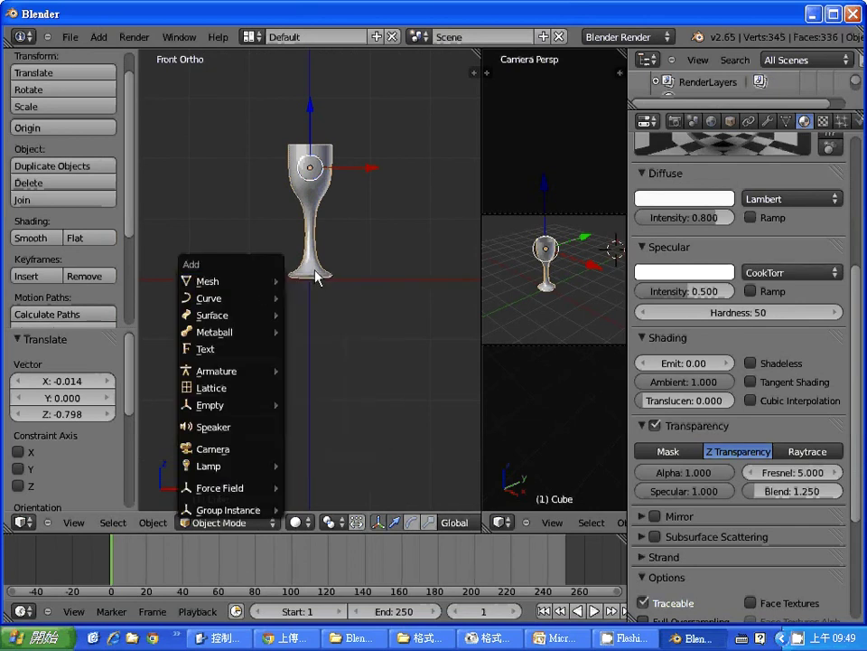
pyautogui.click(316, 283)
pyautogui.press('g')
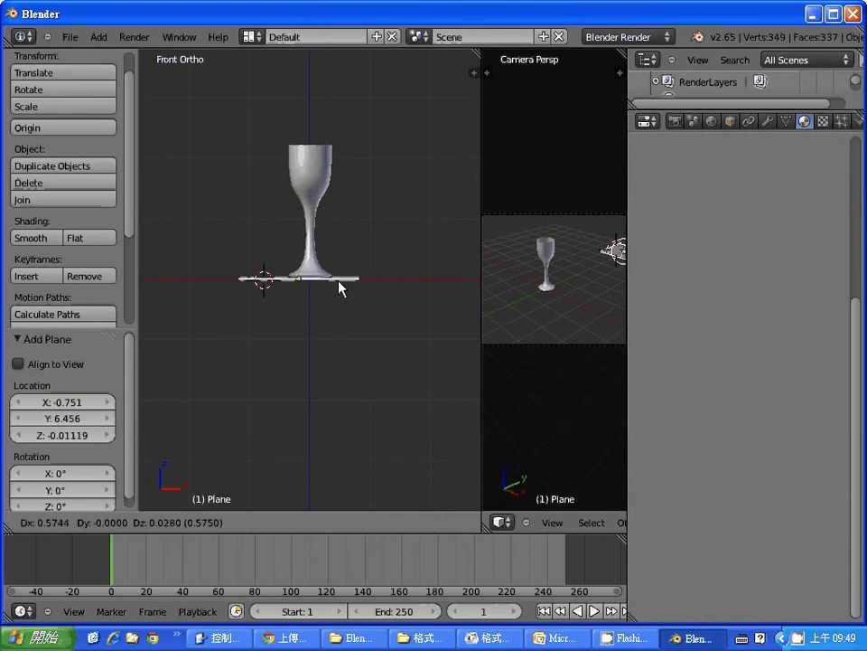
pyautogui.click(349, 286)
pyautogui.press('s')
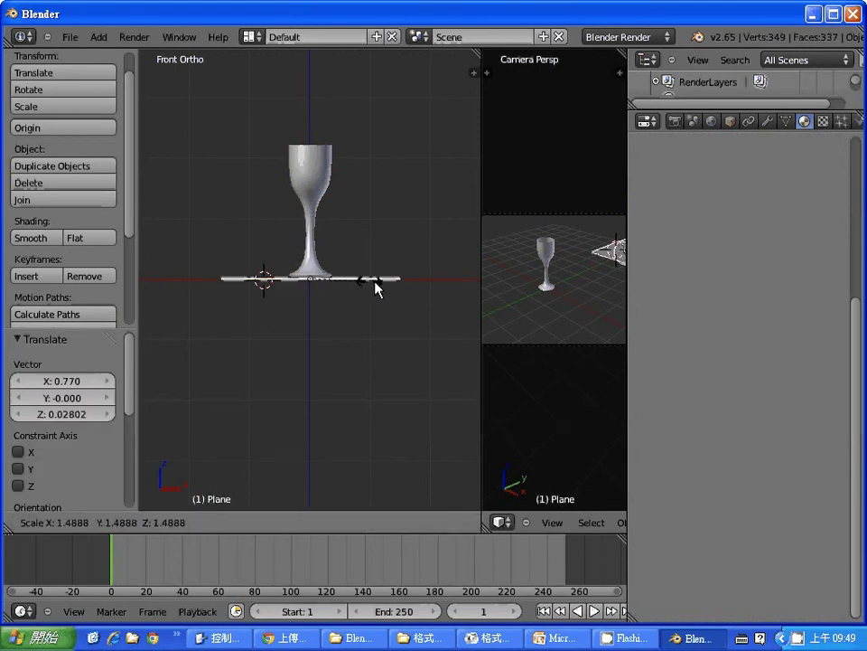
pyautogui.click(468, 281)
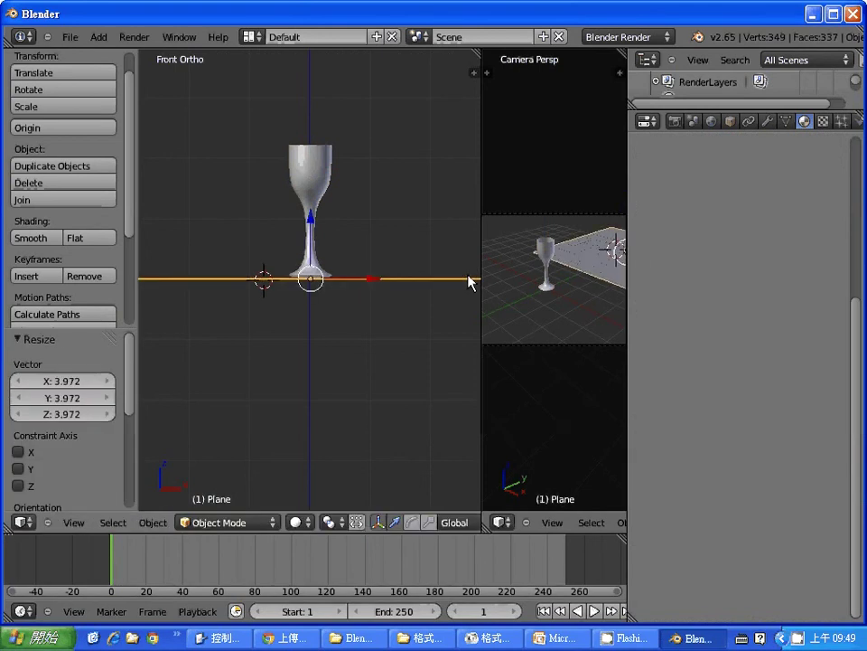
pyautogui.press('F12')
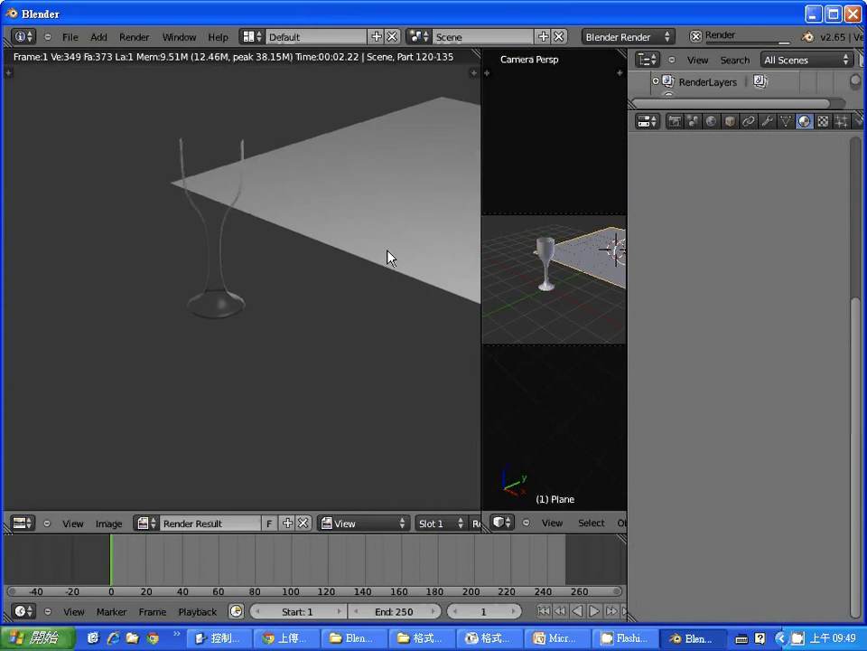
pyautogui.press('Escape')
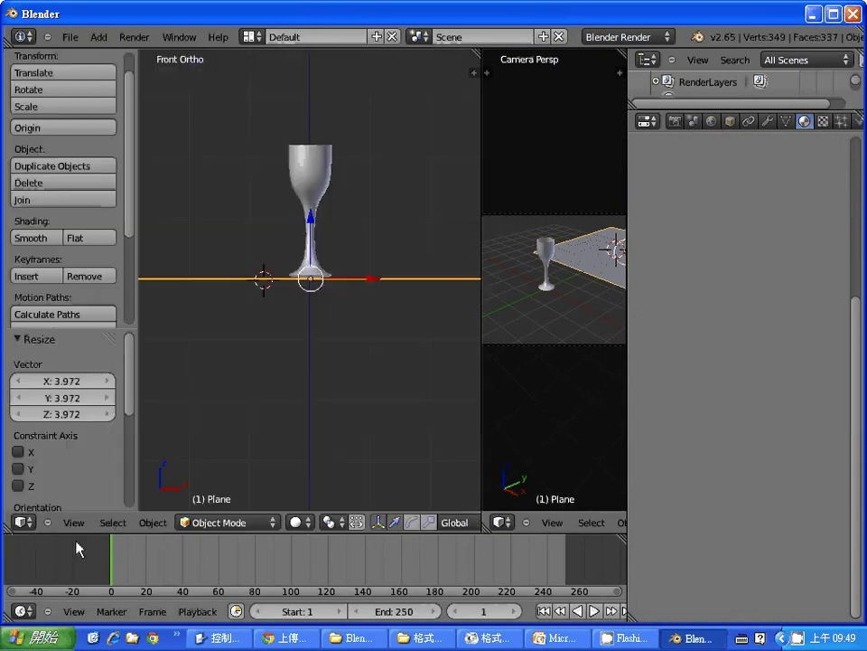
# In Top view, shift the plane (X 0.210, Y -6.290) and render the goblet's shadow.
pyautogui.click(73, 523)
pyautogui.click(101, 447)
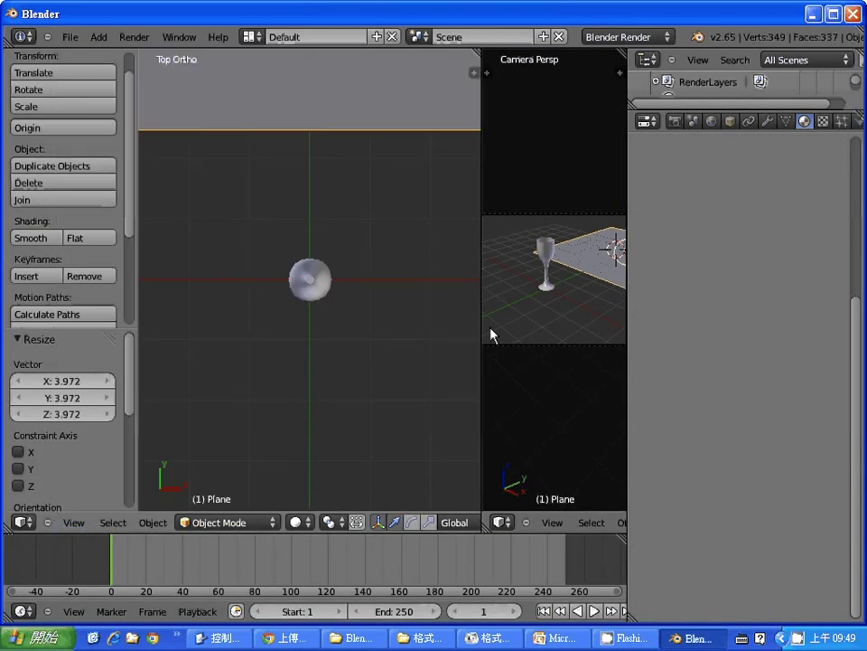
pyautogui.press('g')
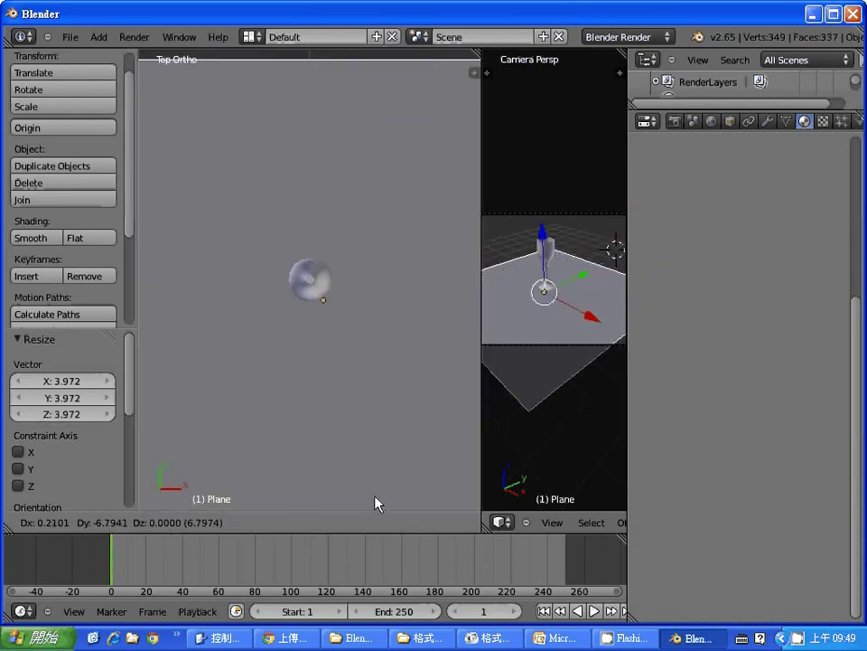
pyautogui.click(376, 468)
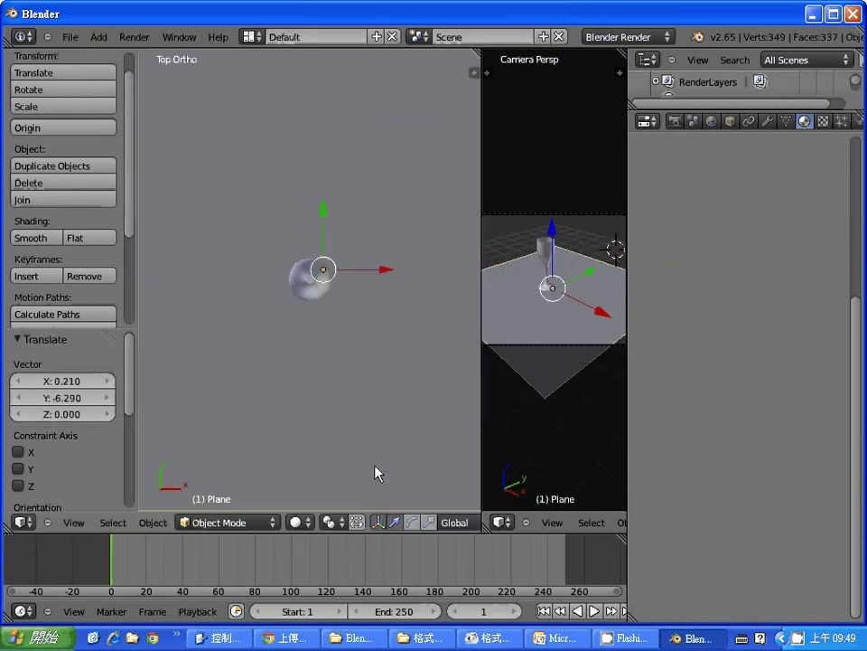
pyautogui.press('F12')
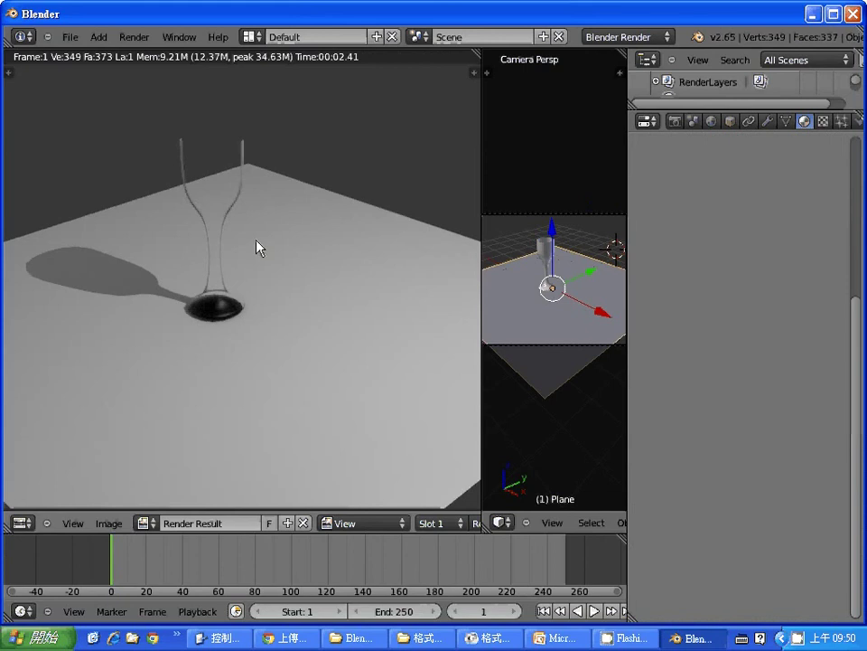
pyautogui.press('Escape')
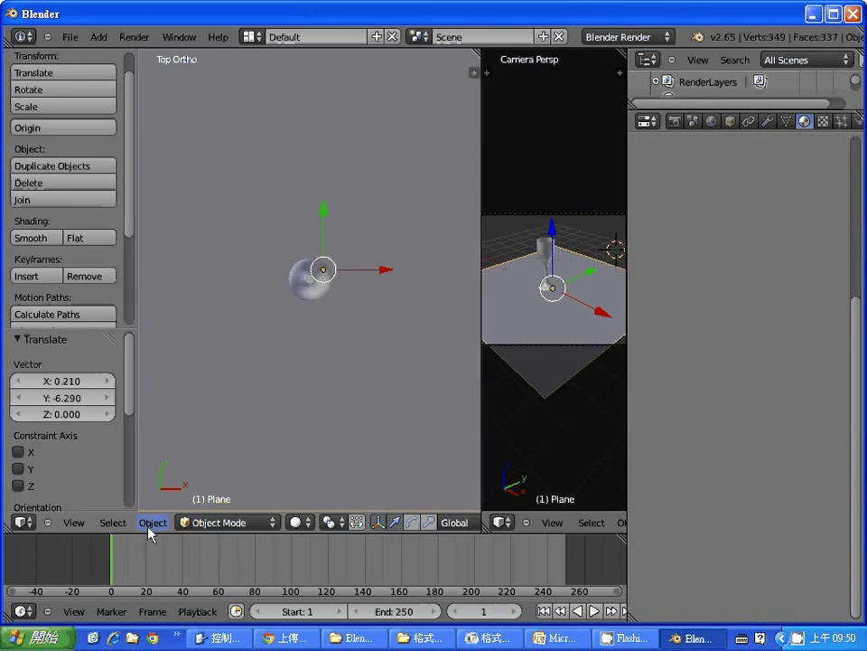
# In Front view, give the plane a new tan material (0.800, 0.515, 0.125) and render it.
pyautogui.click(77, 524)
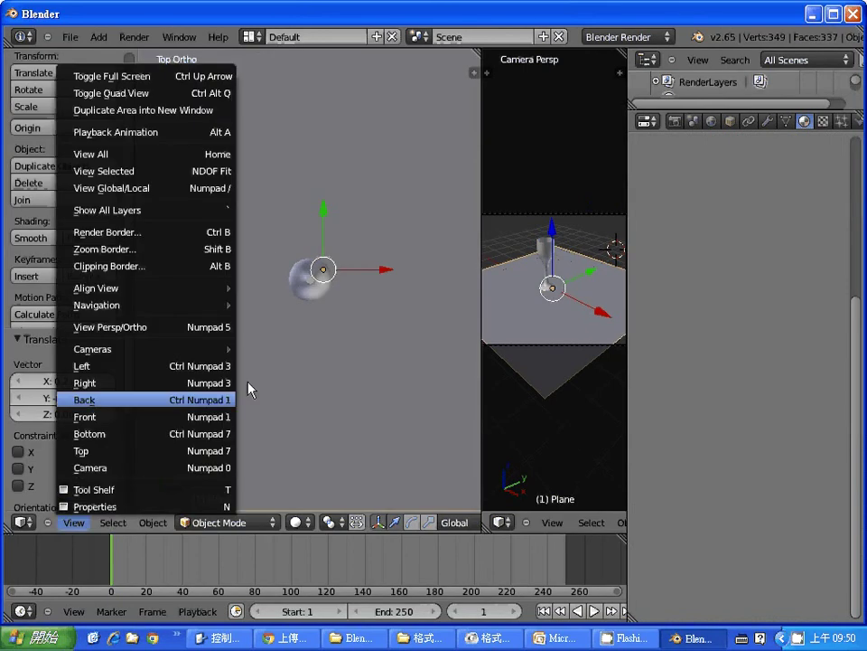
pyautogui.click(76, 523)
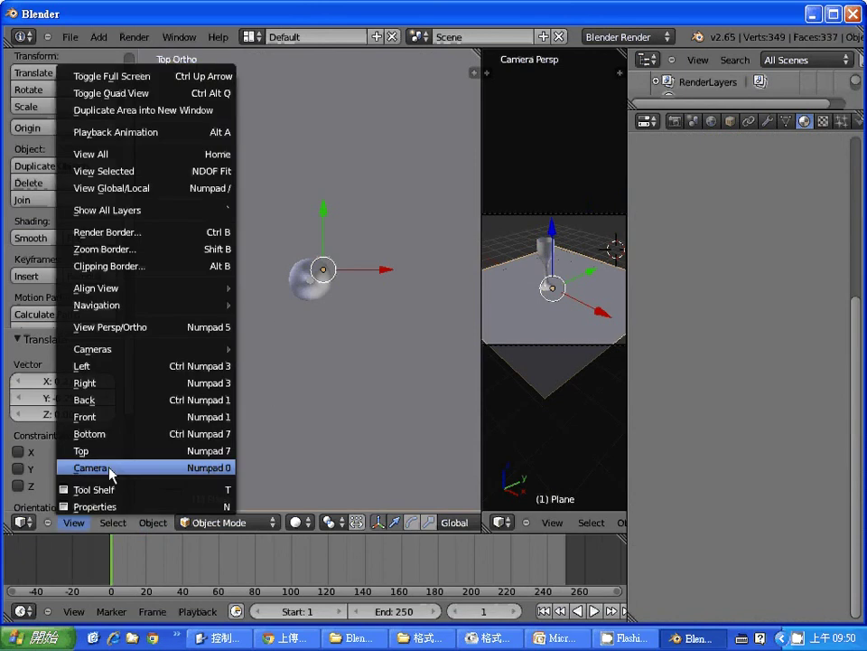
pyautogui.click(91, 416)
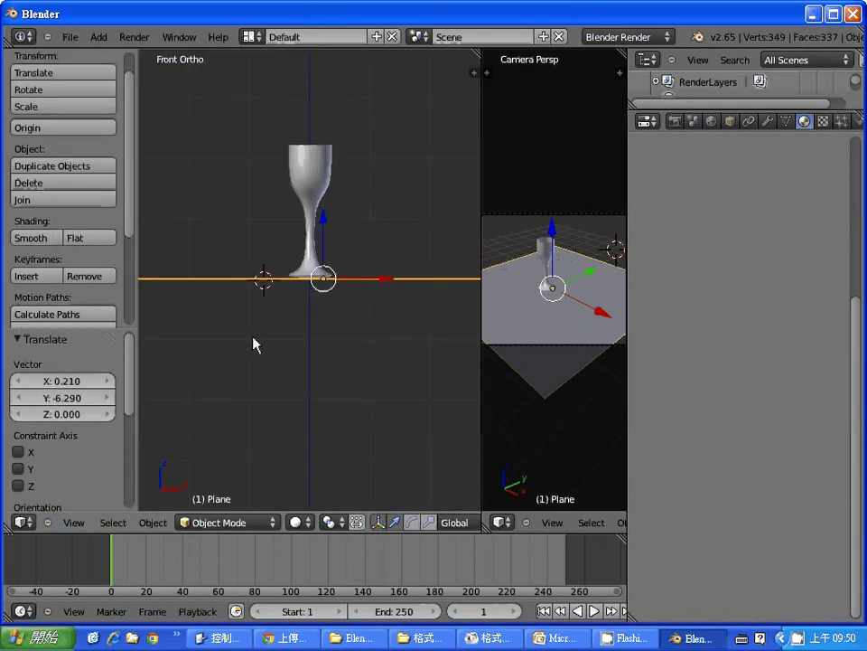
pyautogui.scroll(-1, 295, 281)
pyautogui.scroll(-2, 315, 225)
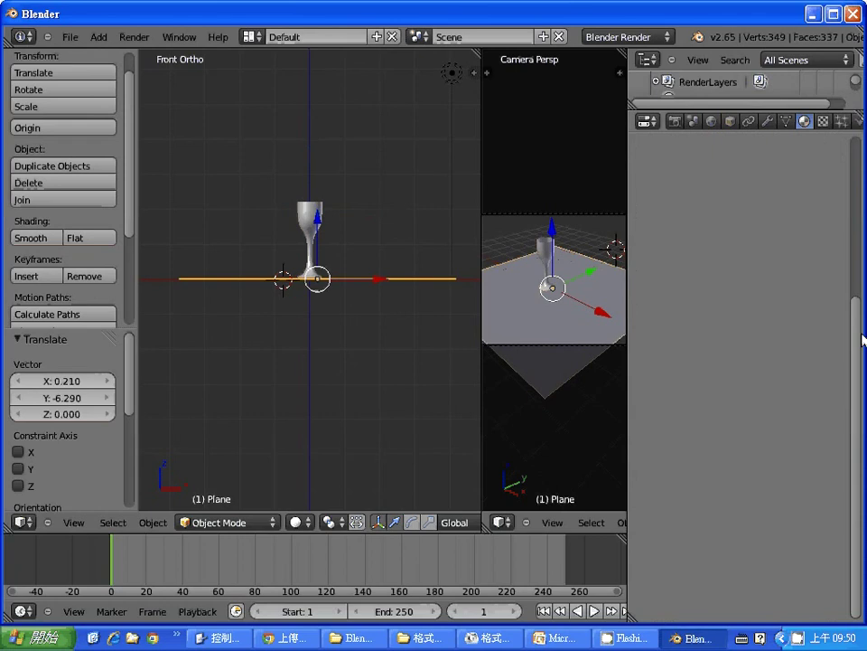
pyautogui.moveTo(858, 339); pyautogui.dragTo(857, 236)
pyautogui.click(728, 234)
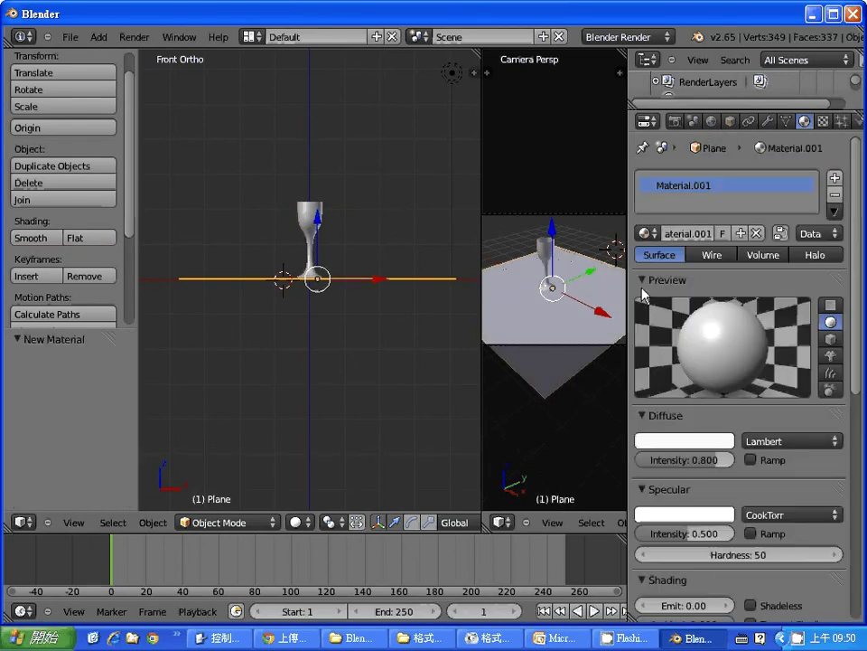
pyautogui.click(684, 443)
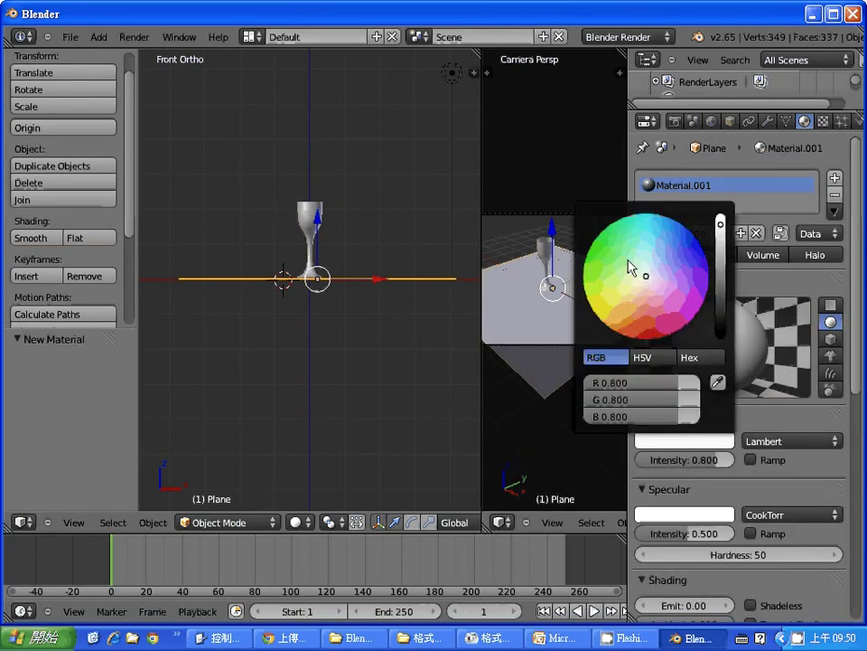
pyautogui.click(617, 319)
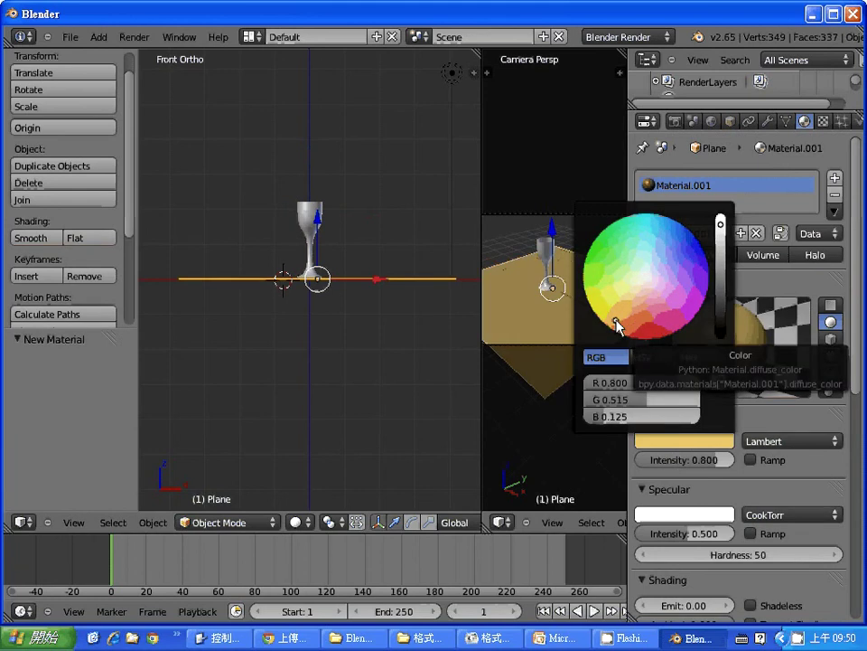
pyautogui.press('F12')
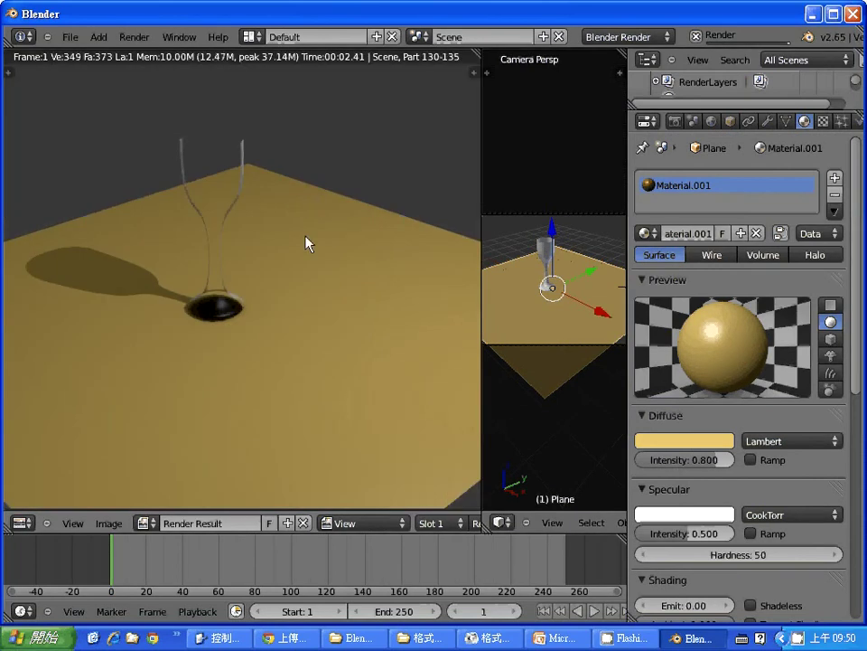
pyautogui.press('Escape')
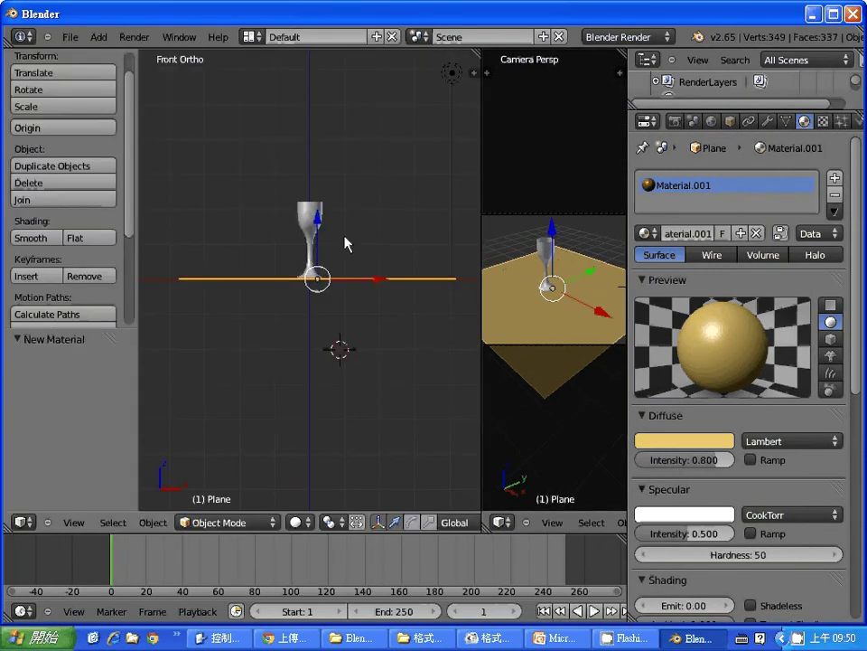
pyautogui.rightClick(312, 233)
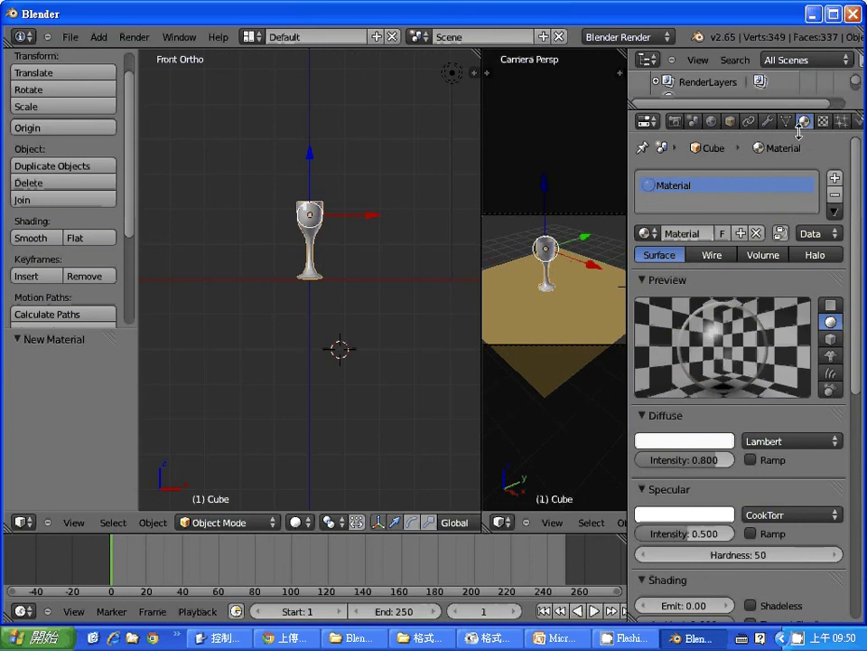
pyautogui.moveTo(854, 351); pyautogui.dragTo(864, 477)
pyautogui.scroll(-2, 849, 460)
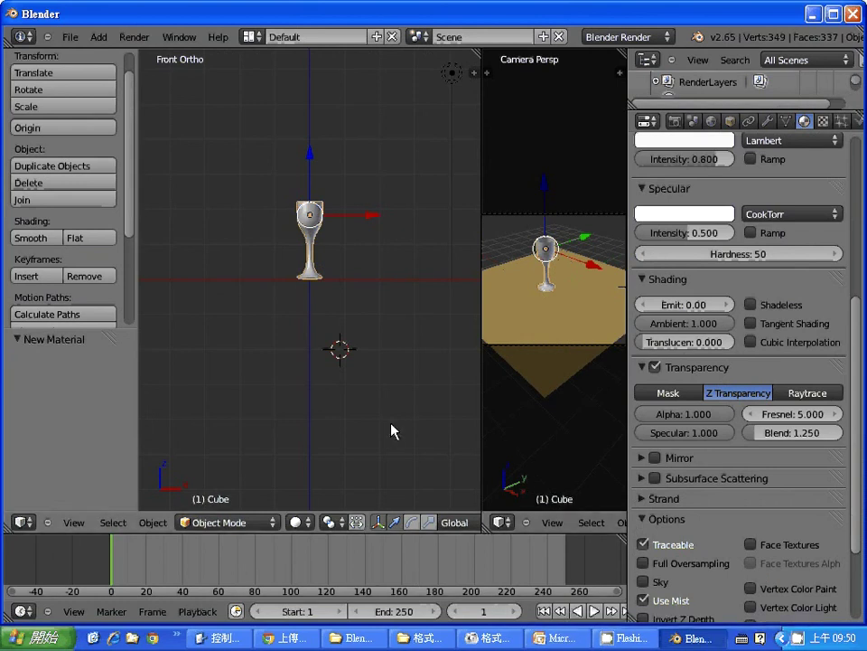
pyautogui.press('F12')
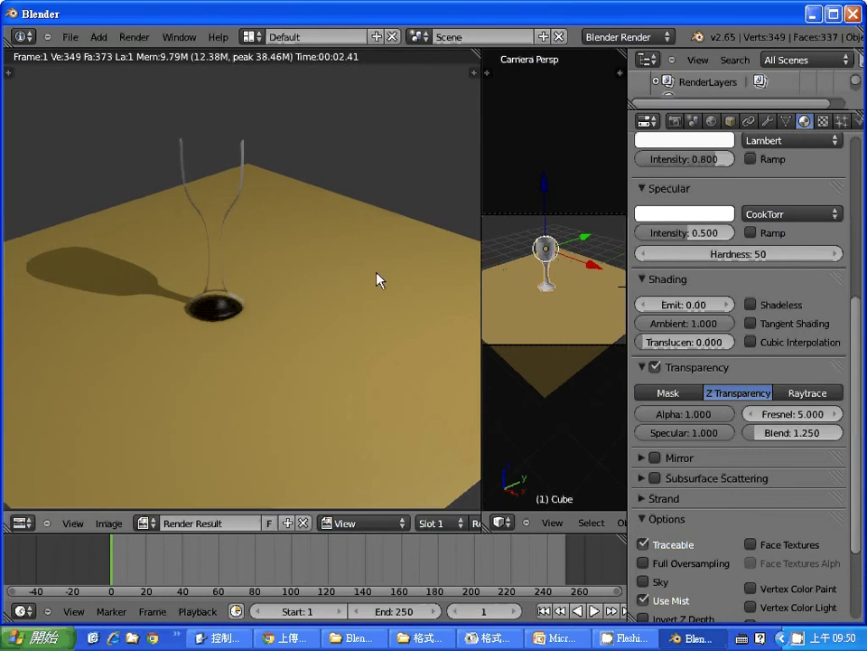
pyautogui.press('Escape')
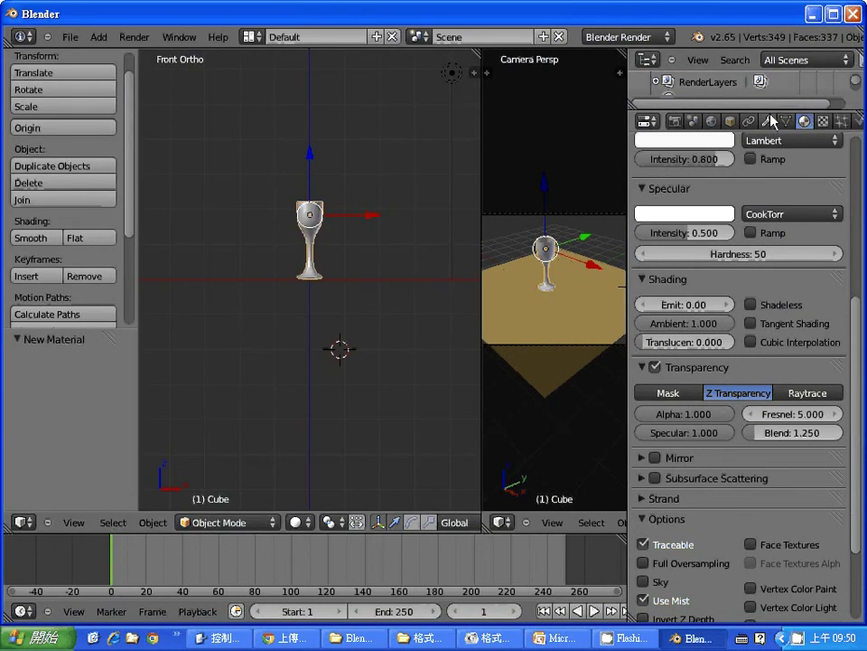
# Add a Solidify modifier to the goblet and render the result.
pyautogui.click(769, 121)
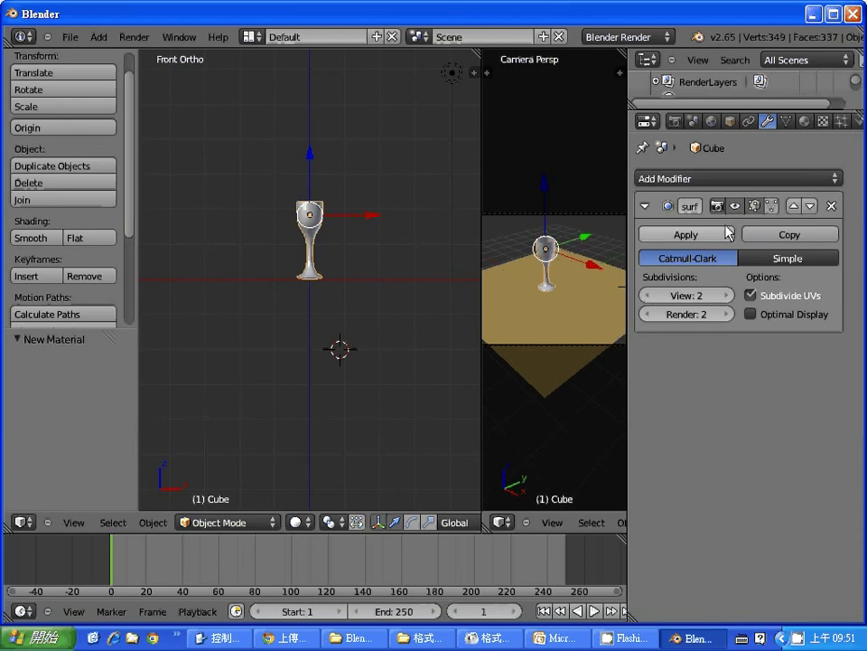
pyautogui.click(740, 180)
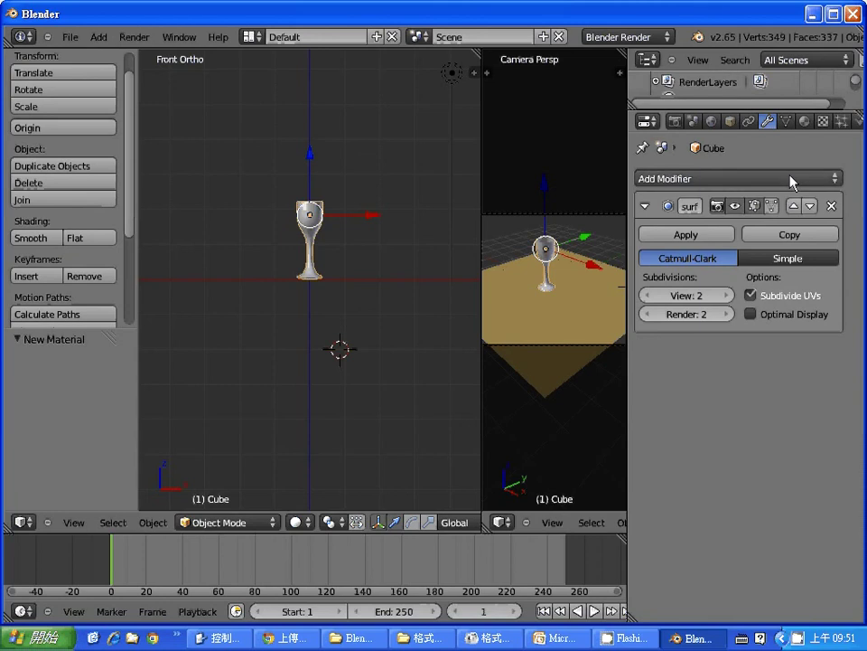
pyautogui.click(792, 180)
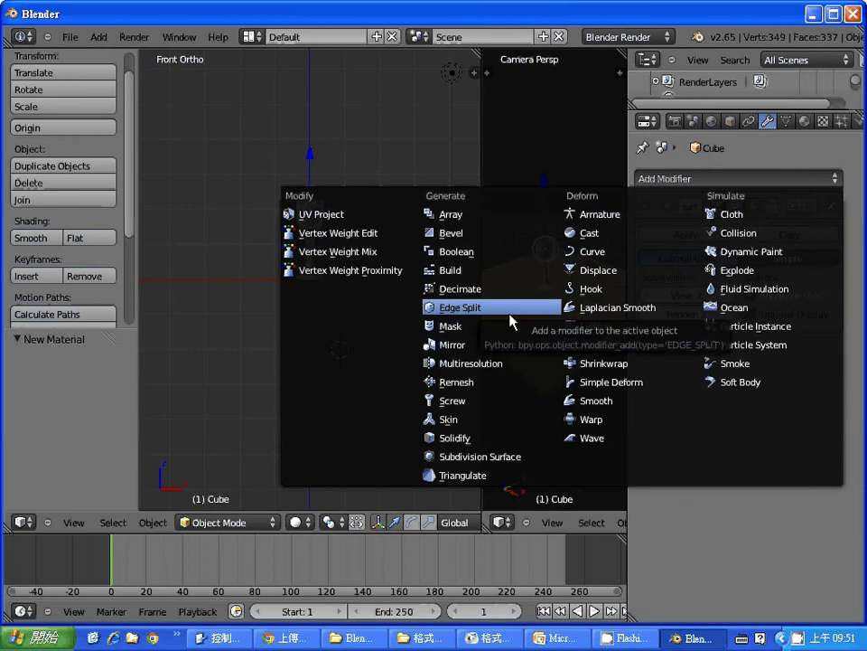
pyautogui.click(508, 442)
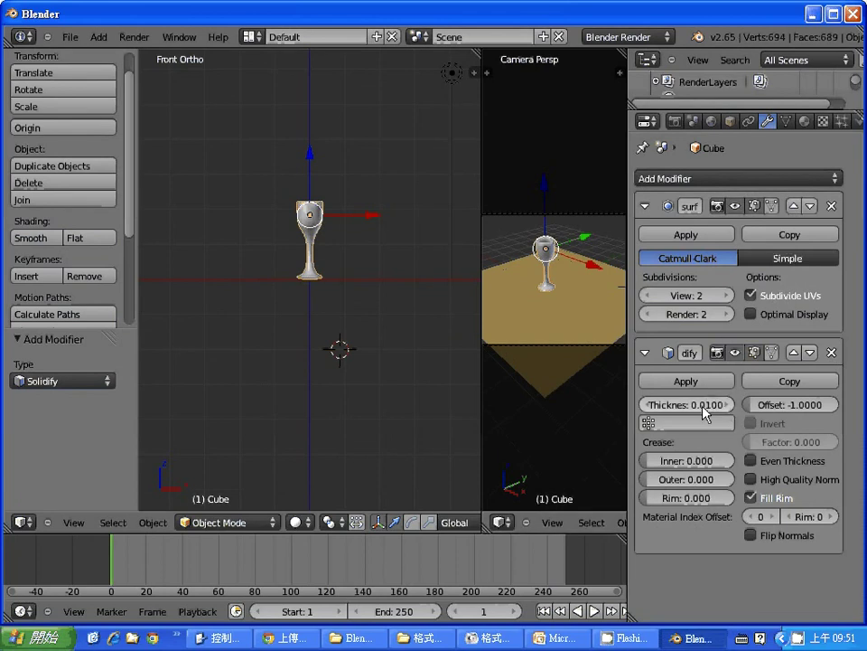
pyautogui.press('F12')
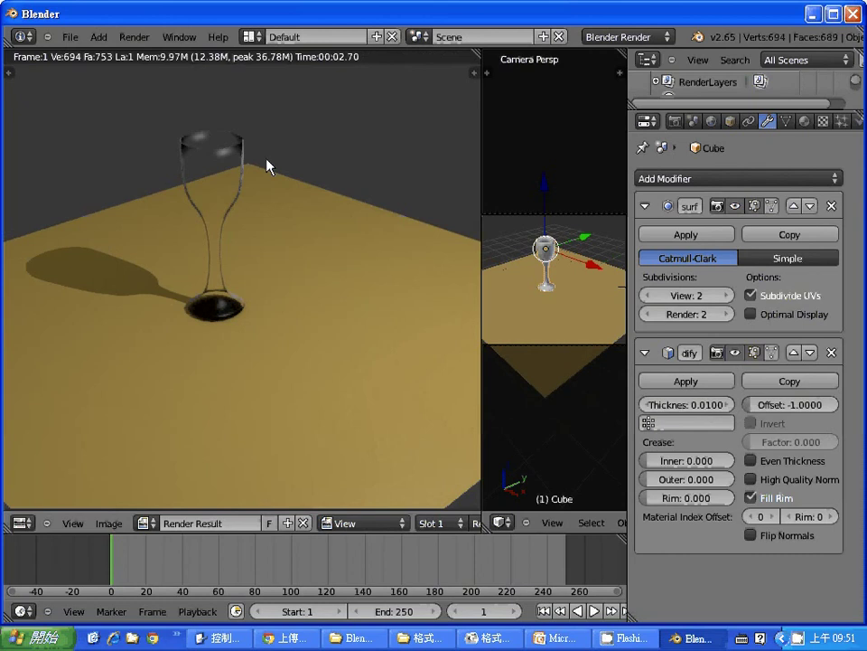
# Set the Solidify thickness to 0.05 and re-render.
pyautogui.click(706, 409)
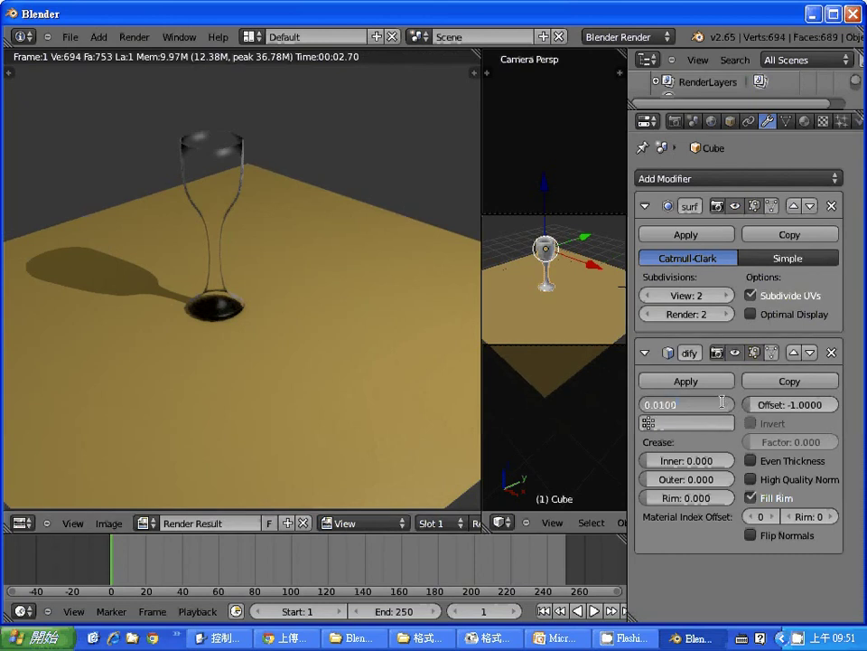
pyautogui.write('0.000.05')
pyautogui.press('Return')
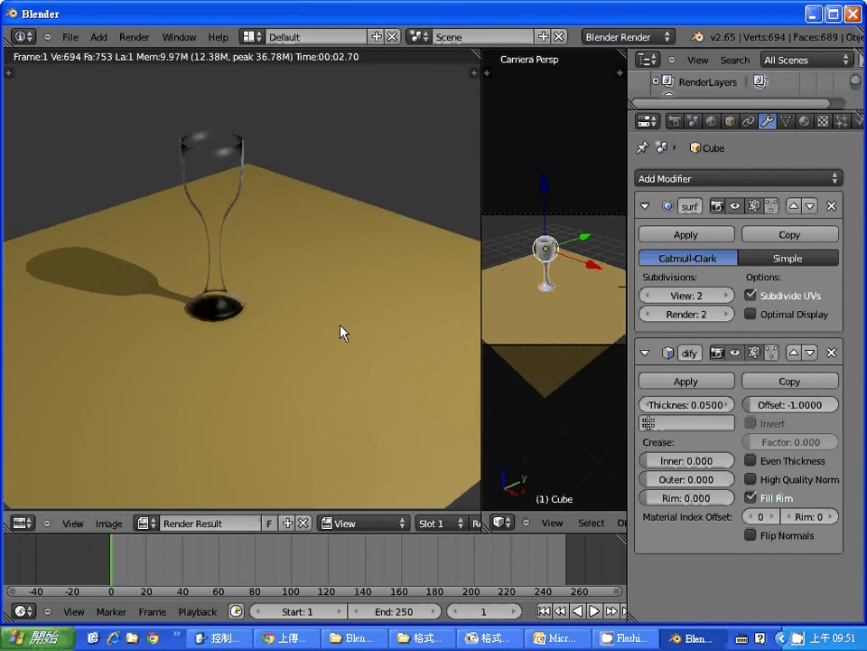
pyautogui.press('F12')
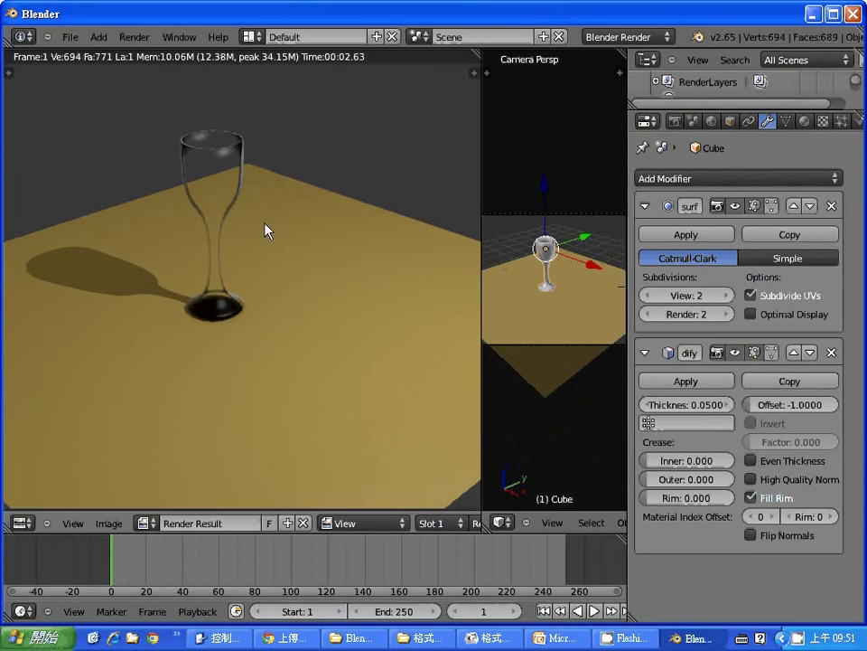
# Reduce the Solidify thickness to 0.03 and render the thinner glass walls.
pyautogui.click(697, 406)
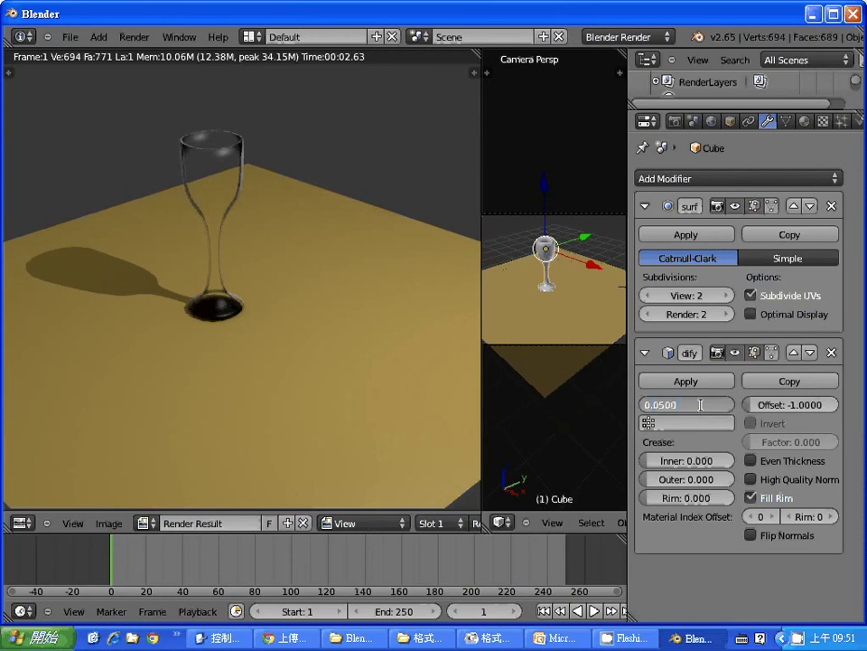
pyautogui.press('BackSpace')
pyautogui.write('3')
pyautogui.press('Return')
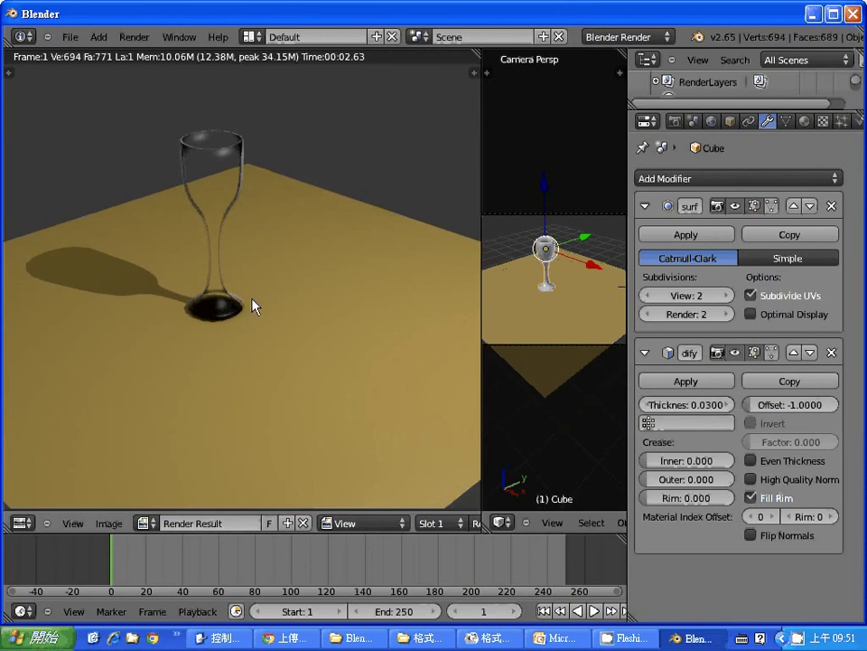
pyautogui.press('F12')
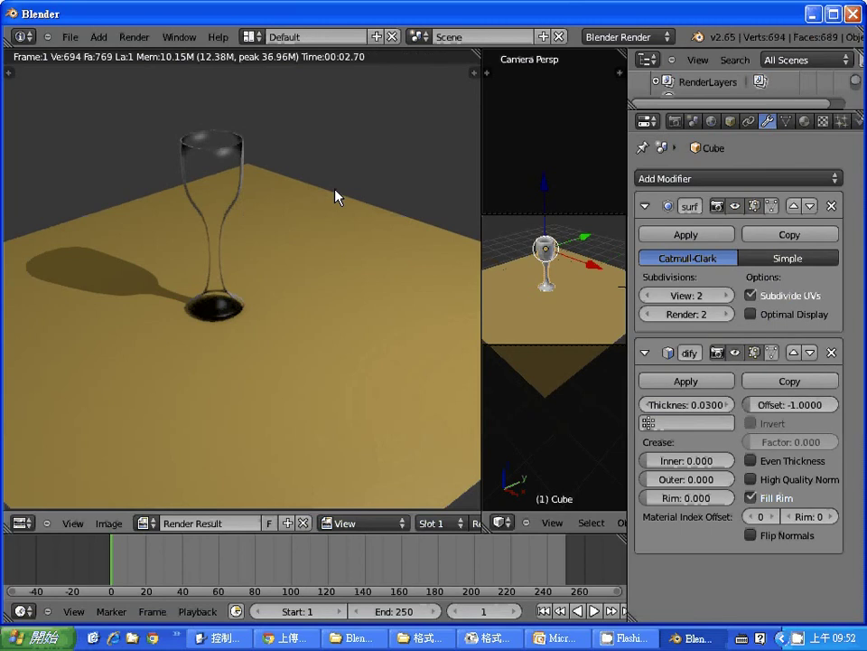
pyautogui.press('Escape')
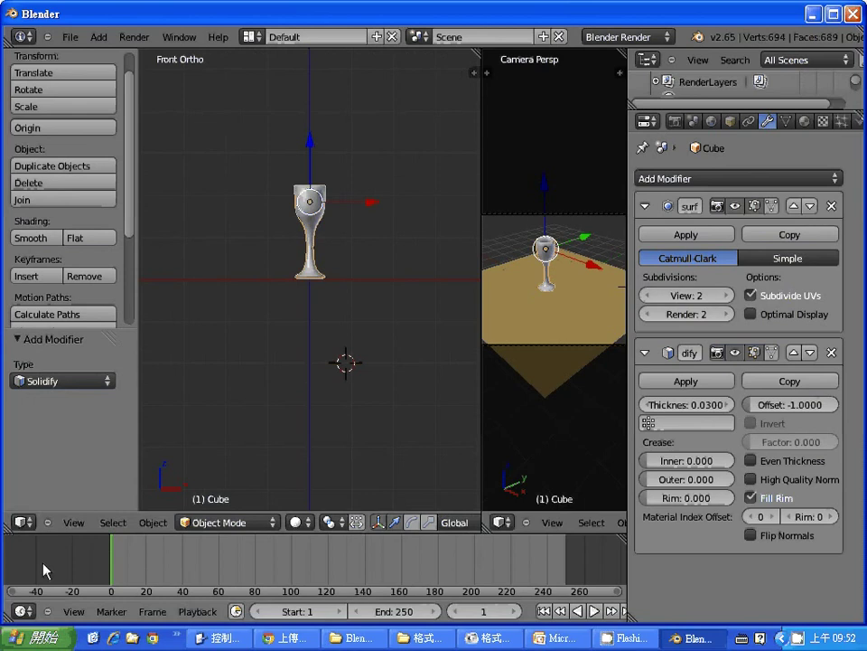
pyautogui.click(73, 522)
pyautogui.click(85, 450)
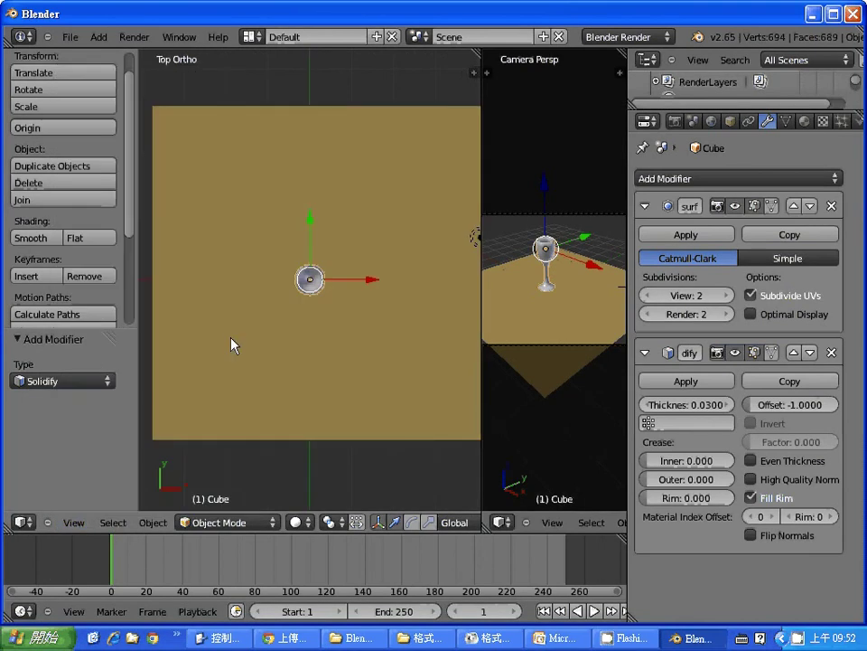
pyautogui.scroll(-4, 407, 308)
# Duplicate the lamp twice, placing copies upper-left and below the plane, and render.
pyautogui.rightClick(429, 252)
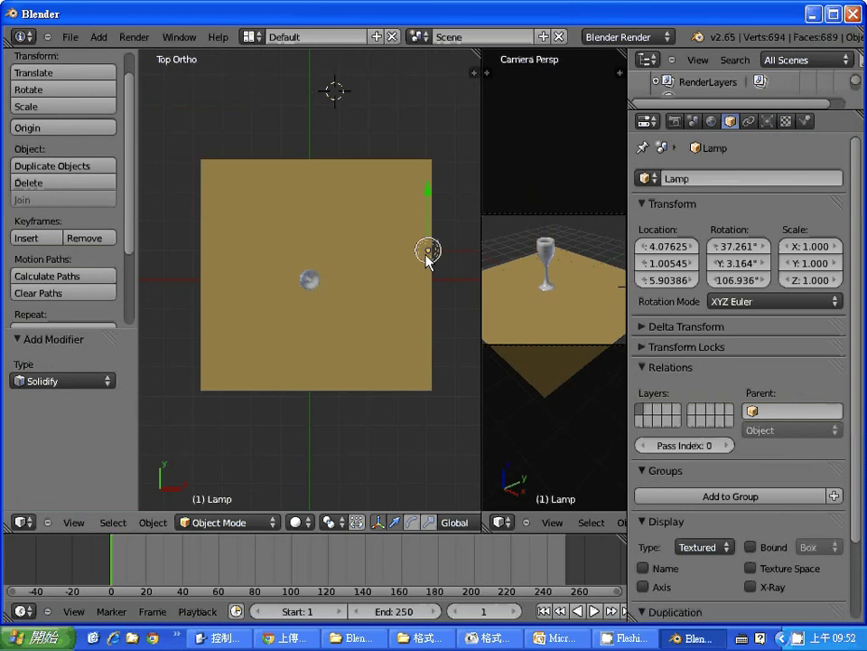
pyautogui.hotkey('shift', 'd')
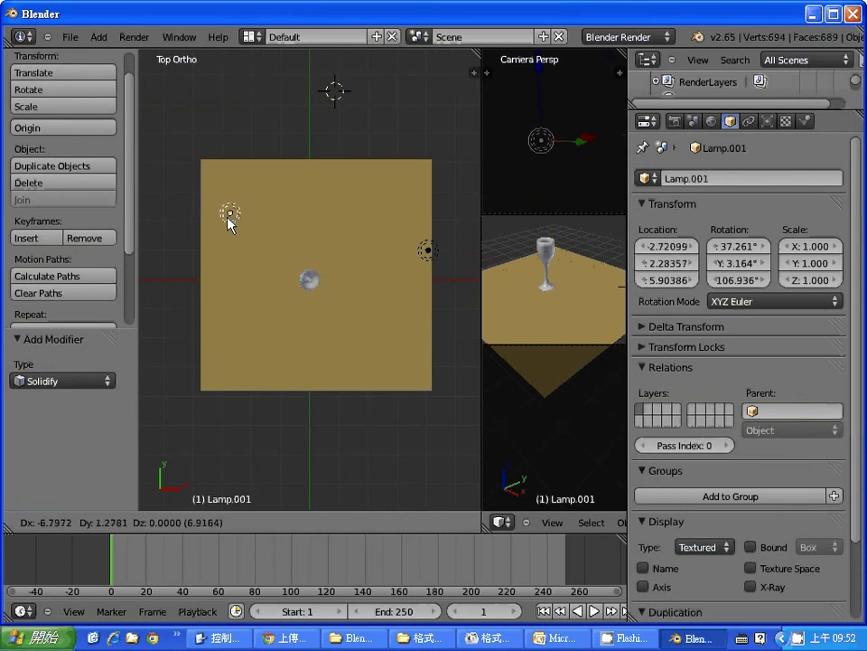
pyautogui.click(230, 223)
pyautogui.hotkey('shift', 'd')
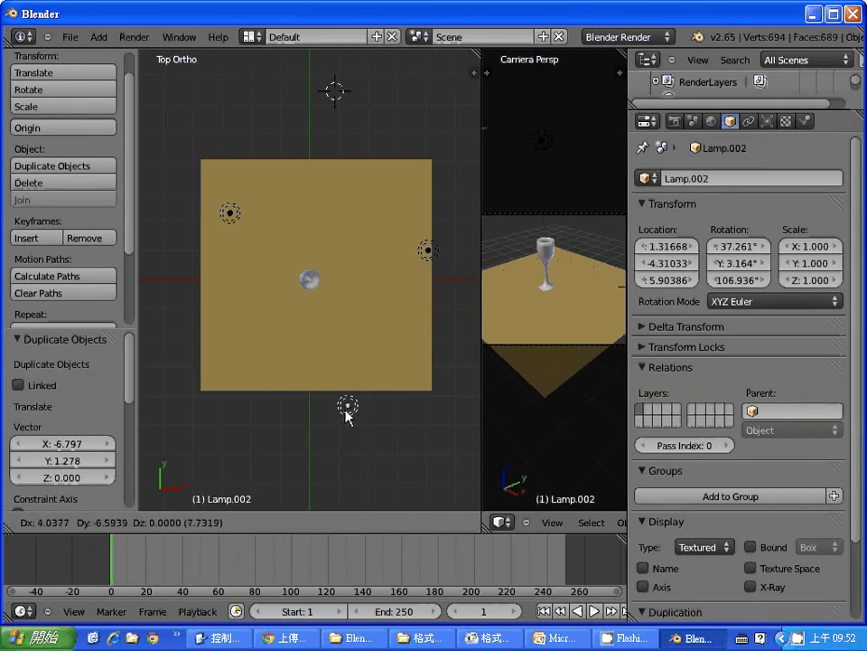
pyautogui.click(348, 414)
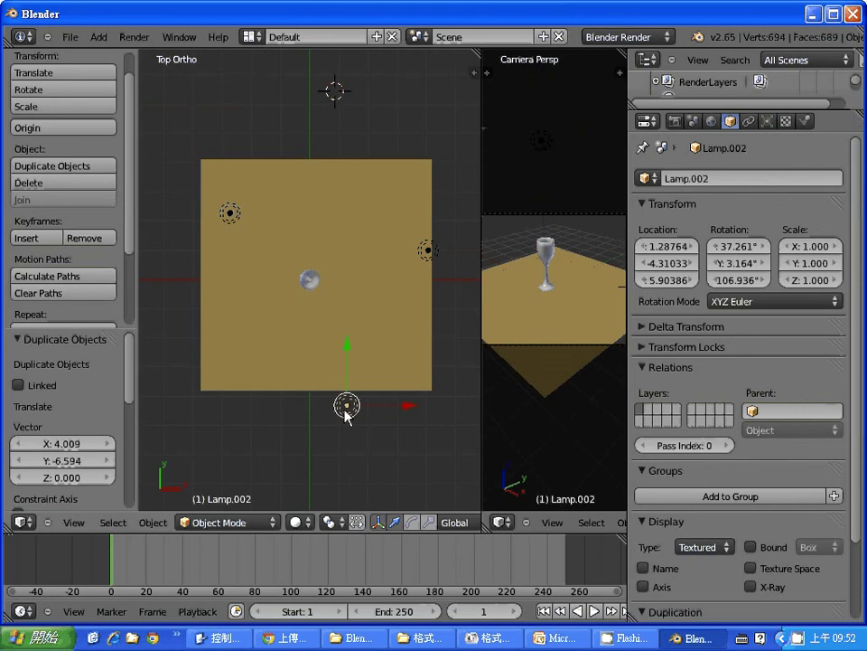
pyautogui.press('F12')
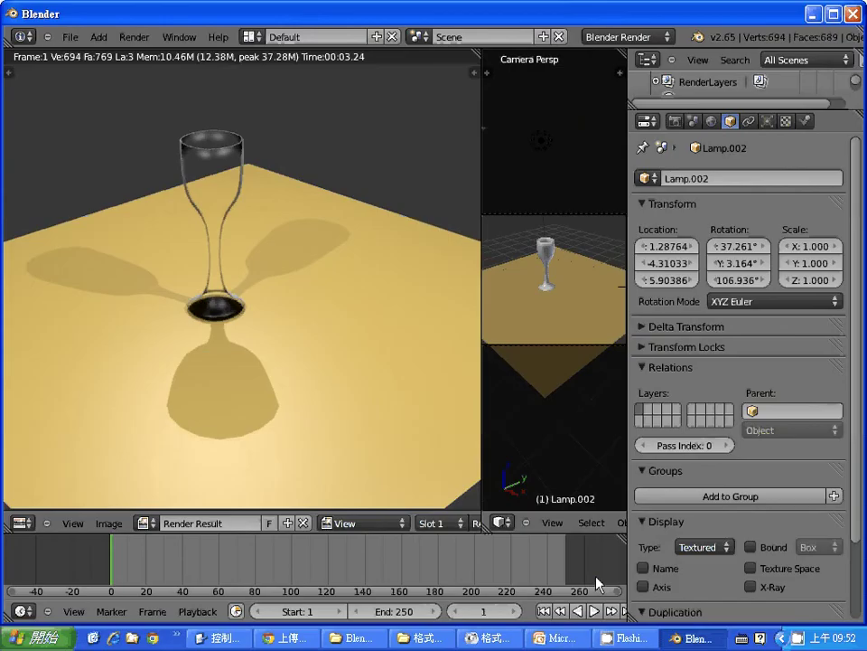
# Scroll the PowerPoint slides to slide 45, the Transparency Depth = 3 result.
pyautogui.scroll(1, 858, 268)
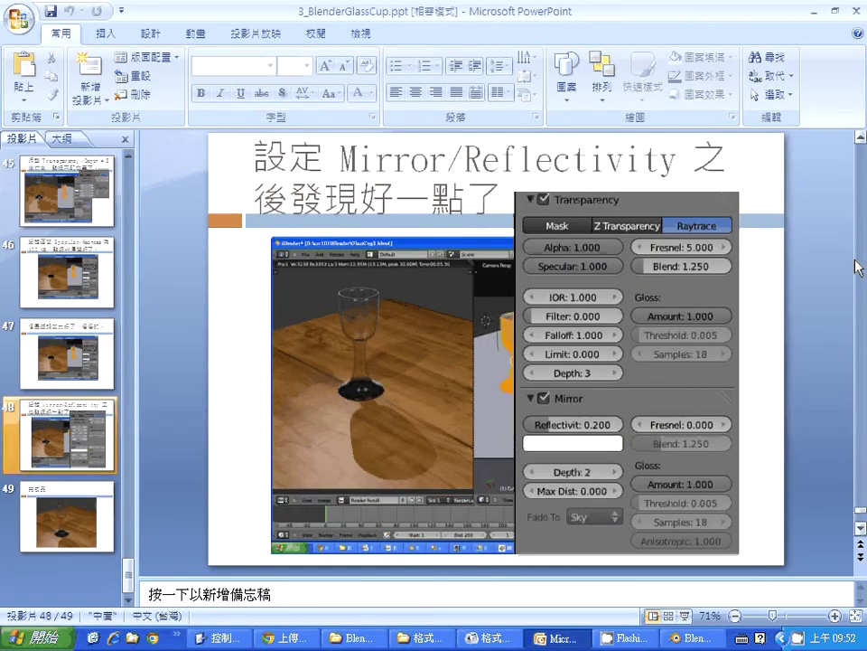
pyautogui.scroll(1, 859, 268)
pyautogui.scroll(1, 859, 268)
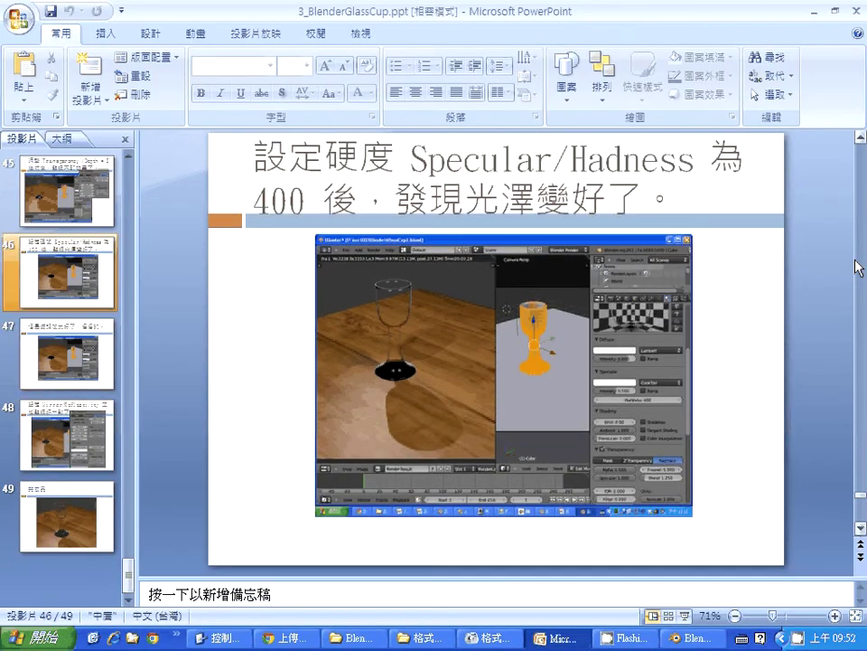
pyautogui.scroll(1, 858, 267)
pyautogui.scroll(1, 858, 267)
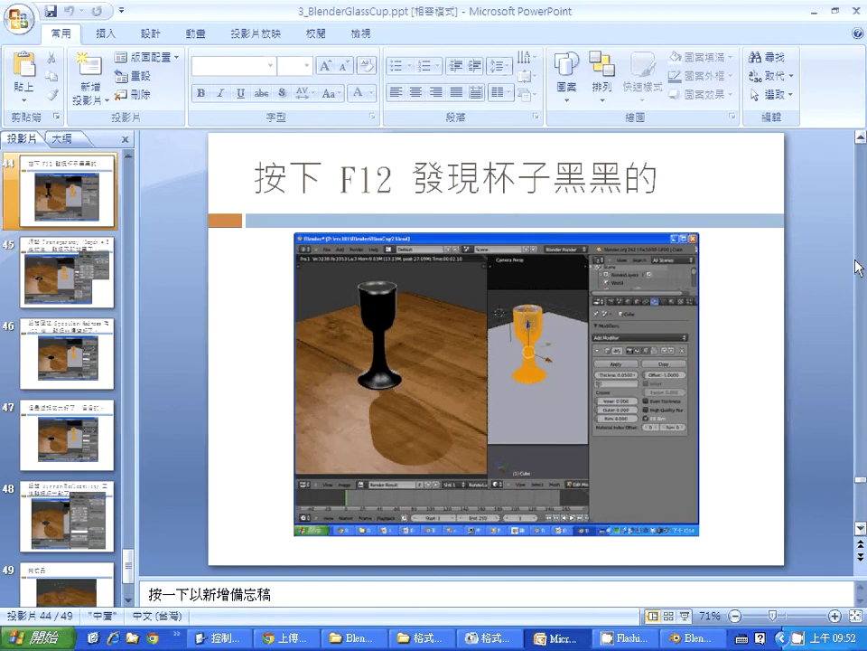
pyautogui.scroll(1, 858, 268)
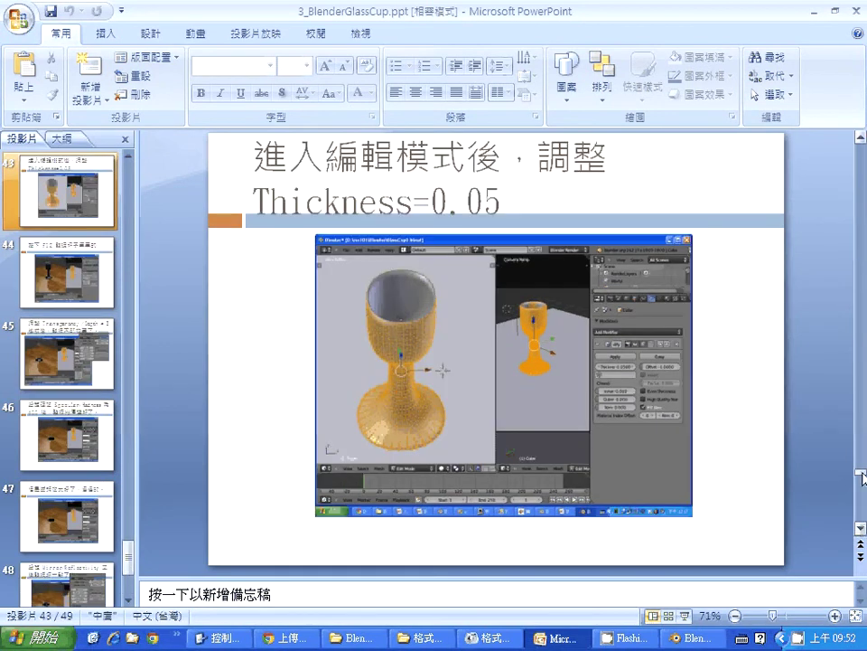
pyautogui.scroll(-1, 863, 497)
pyautogui.scroll(-1, 863, 511)
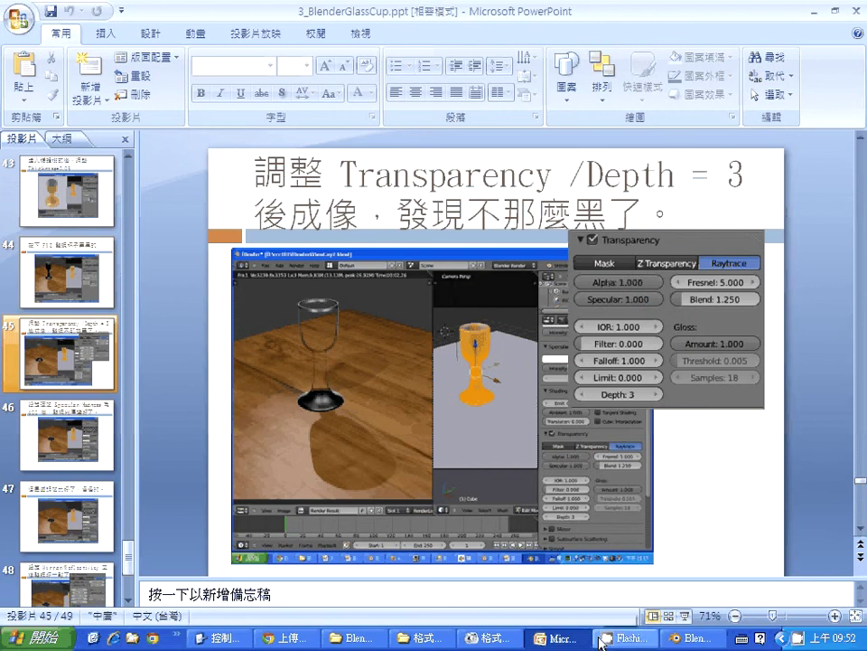
# Close the previous render and select the goblet in the 3D view.
pyautogui.click(696, 638)
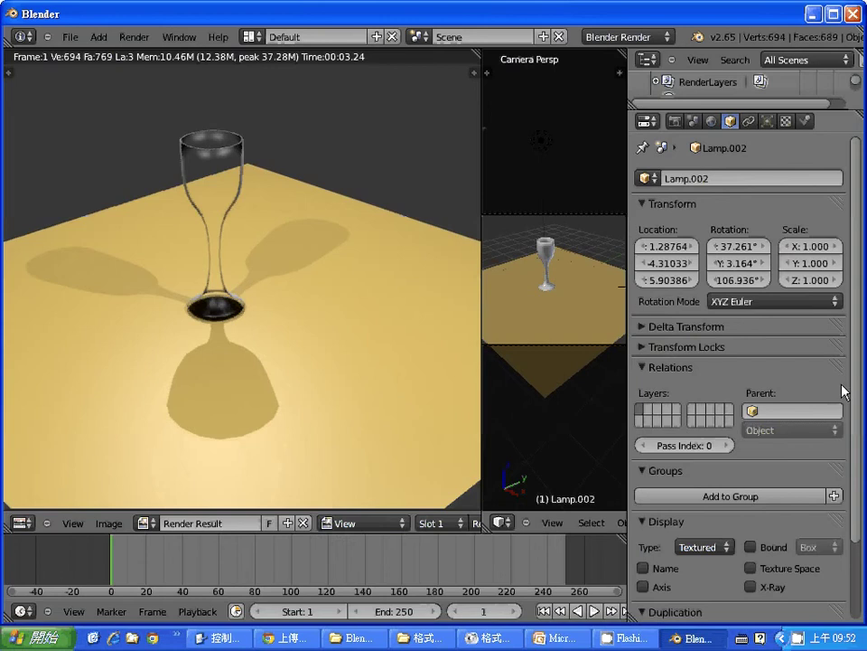
pyautogui.scroll(-3, 844, 390)
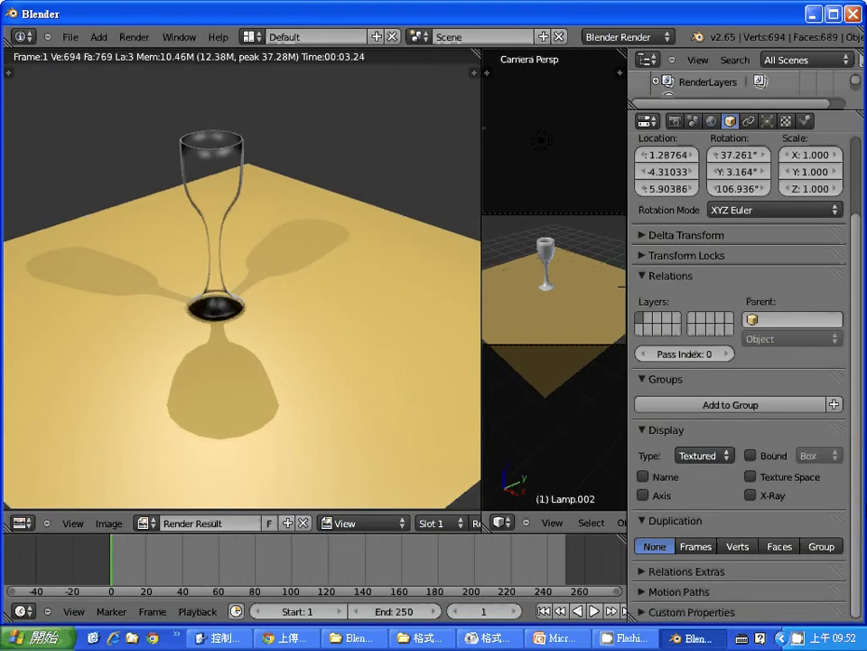
pyautogui.scroll(4, 741, 271)
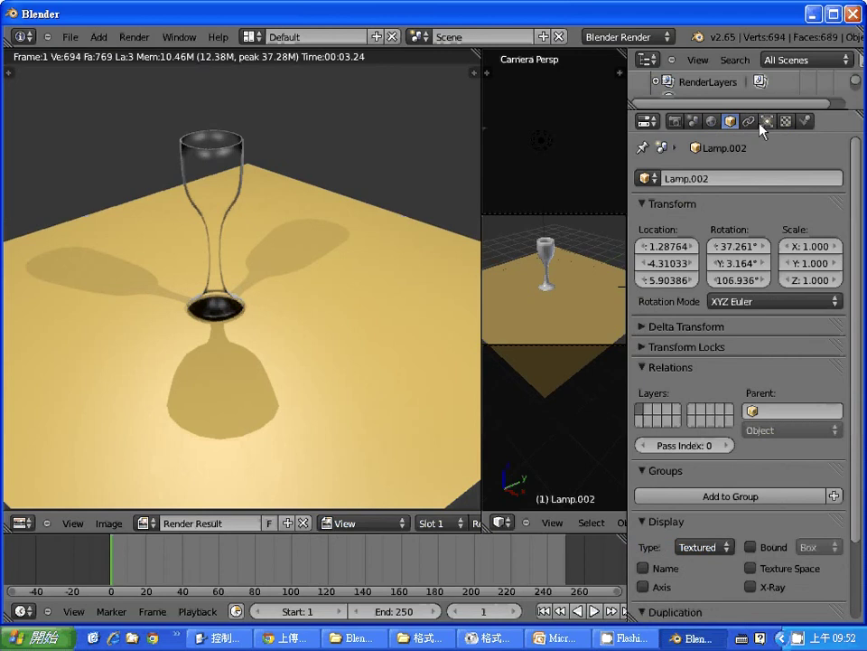
pyautogui.press('Escape')
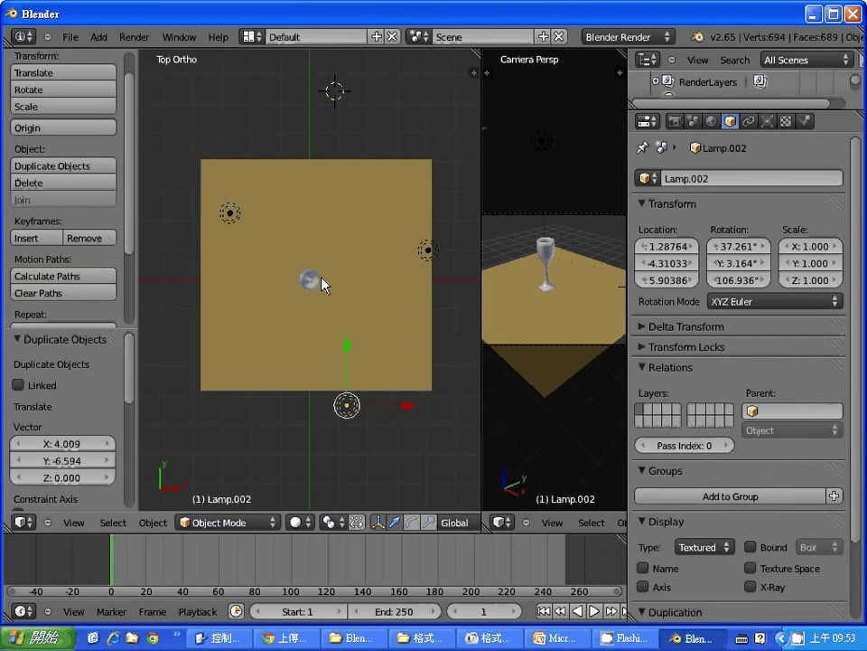
pyautogui.rightClick(321, 285)
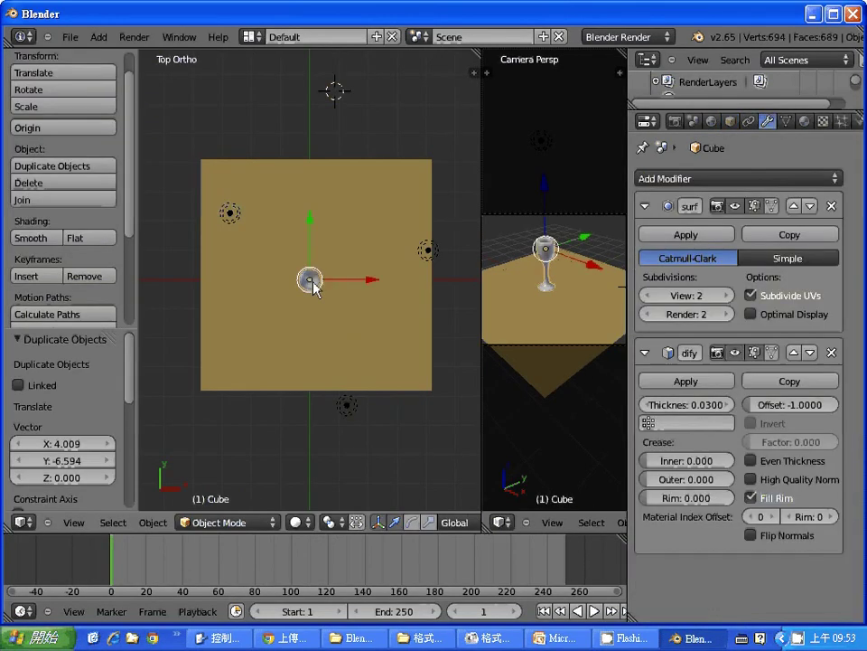
# Switch the goblet material's transparency to Raytrace with depth 3 and render the scene.
pyautogui.click(804, 120)
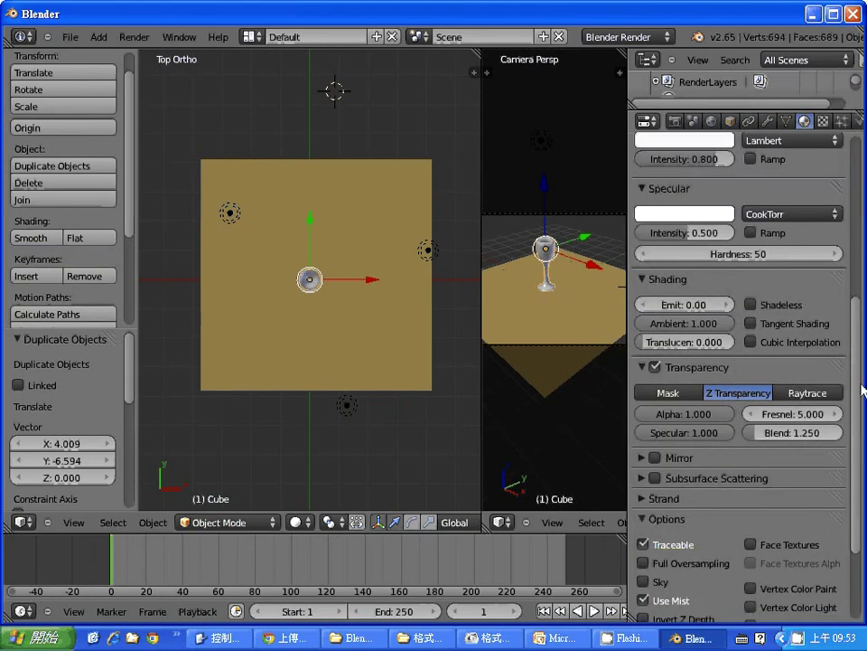
pyautogui.scroll(-3, 795, 380)
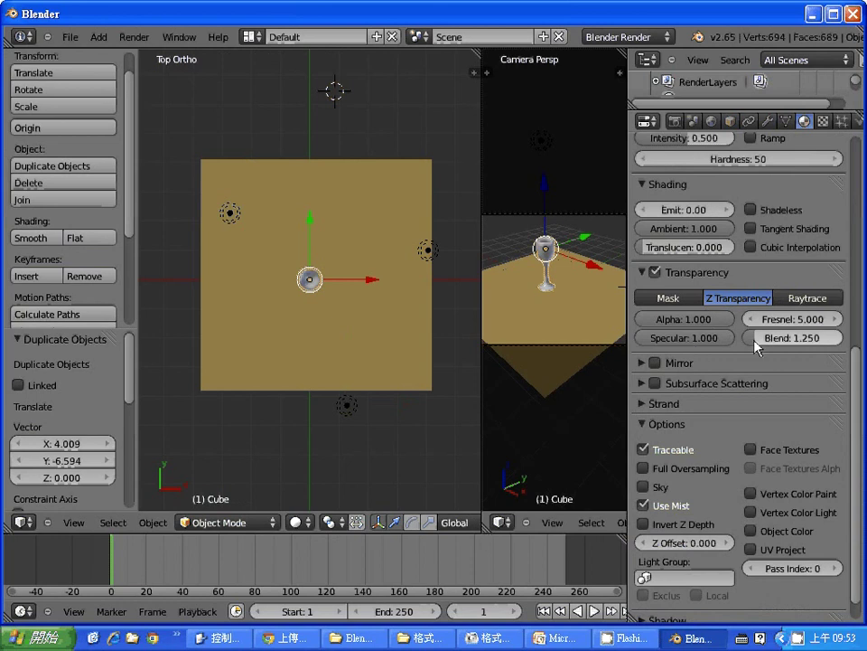
pyautogui.click(825, 308)
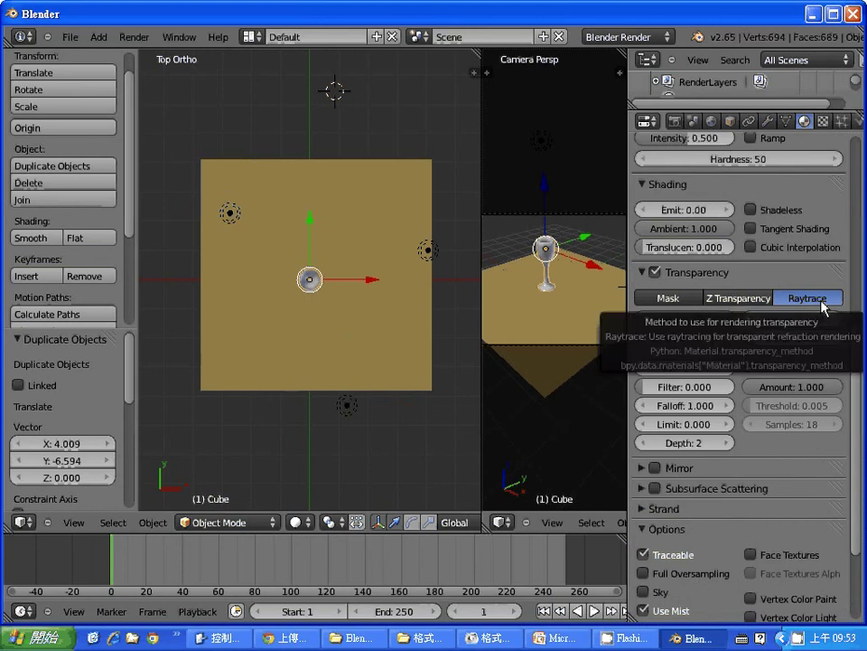
pyautogui.click(724, 443)
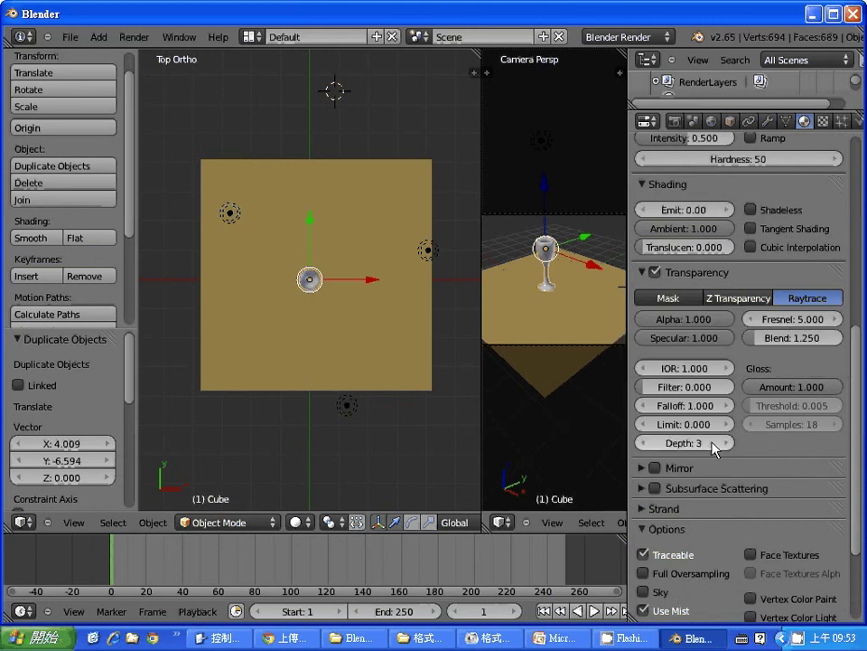
pyautogui.click(370, 348)
pyautogui.press('F12')
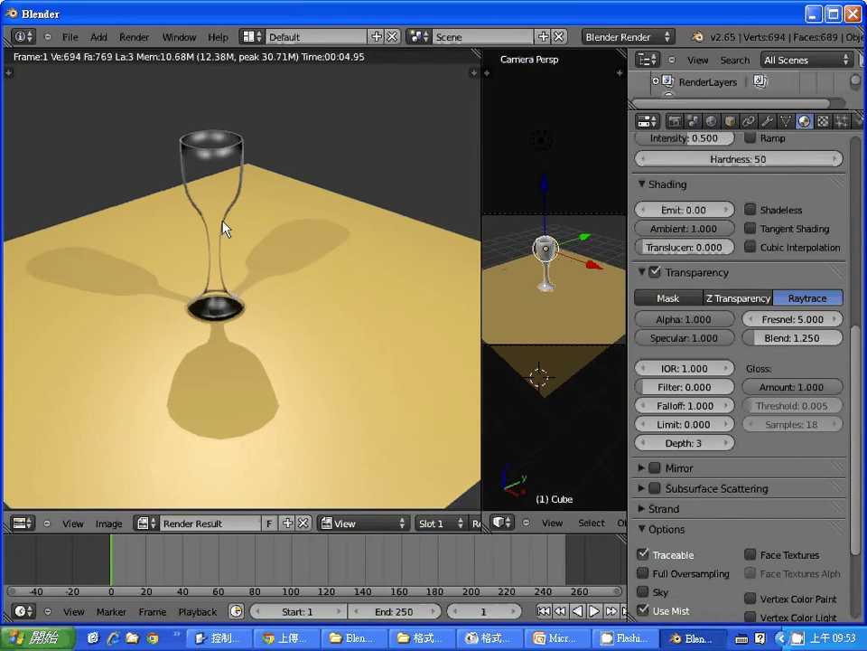
# Review slide 46 on Specular Hardness 400 full-screen, then go back to Blender.
pyautogui.click(564, 638)
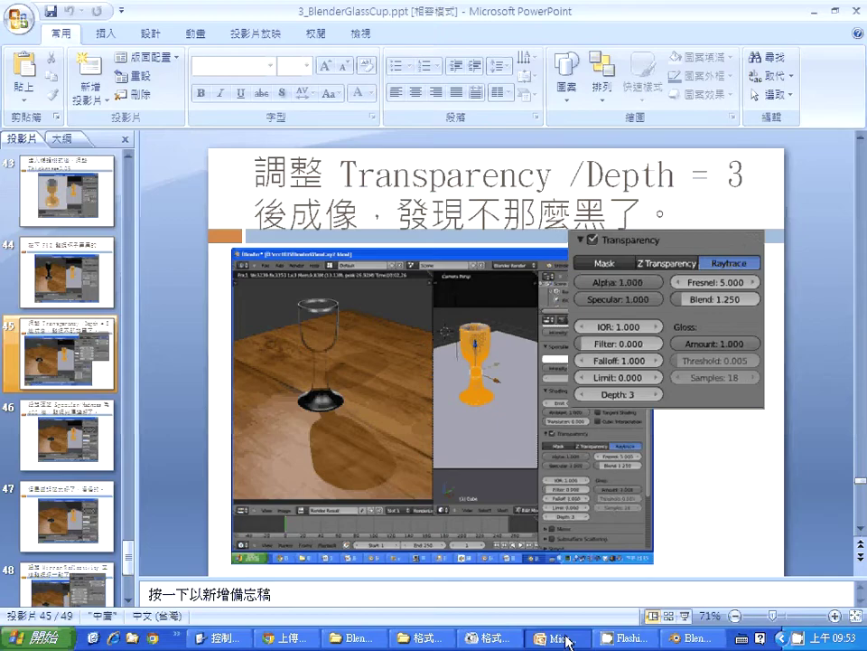
pyautogui.click(863, 509)
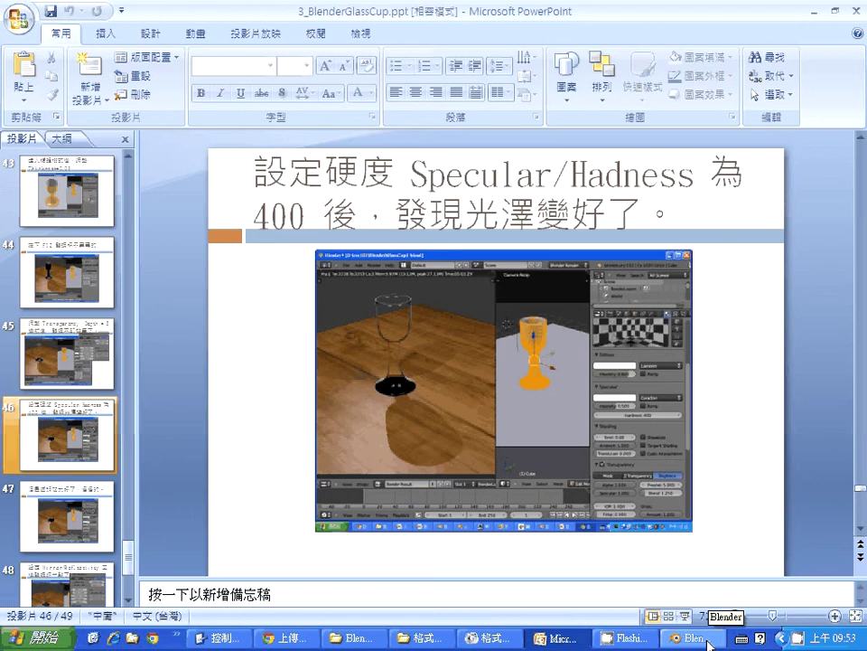
pyautogui.click(688, 621)
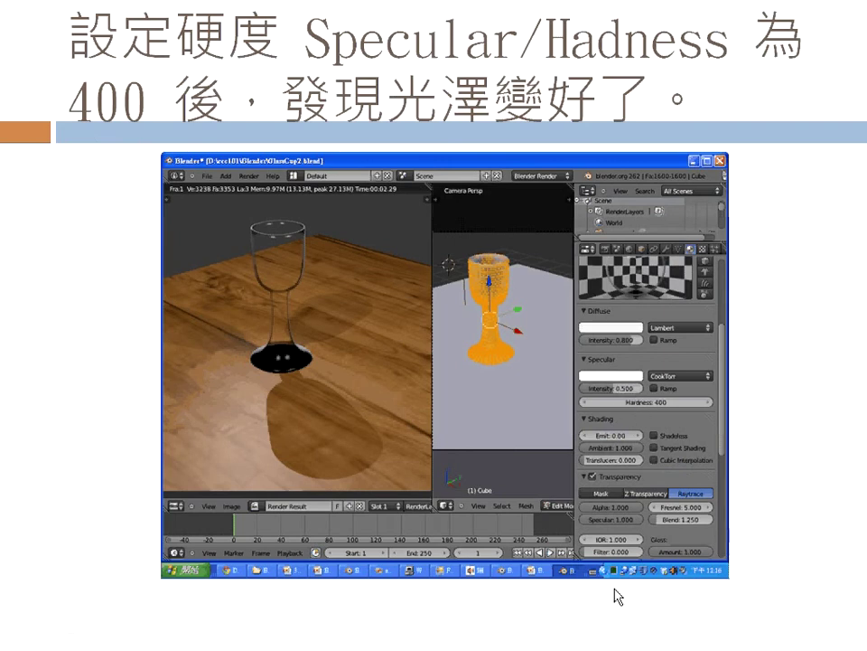
pyautogui.press('Escape')
pyautogui.click(698, 637)
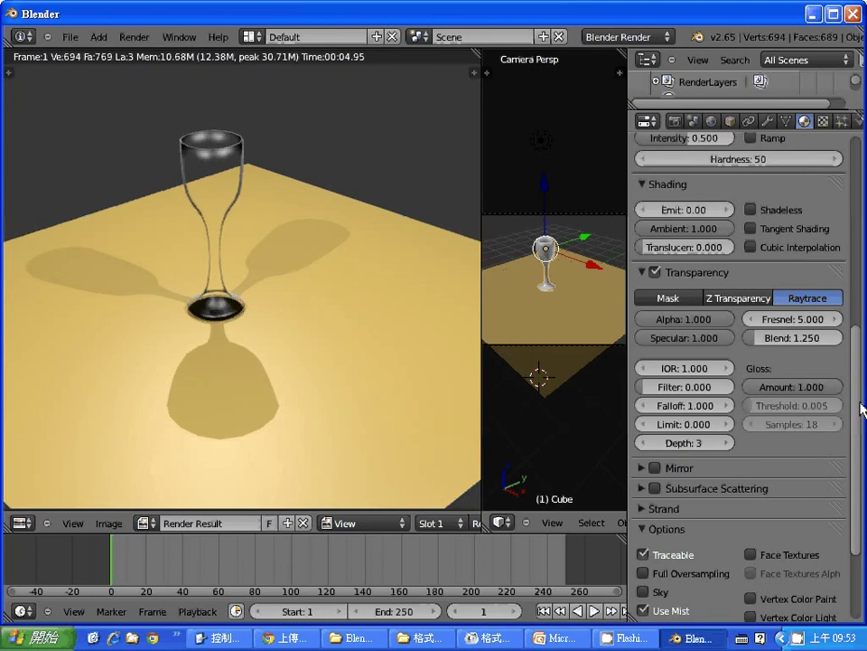
# Set the goblet material's specular hardness to 400.
pyautogui.scroll(3, 854, 360)
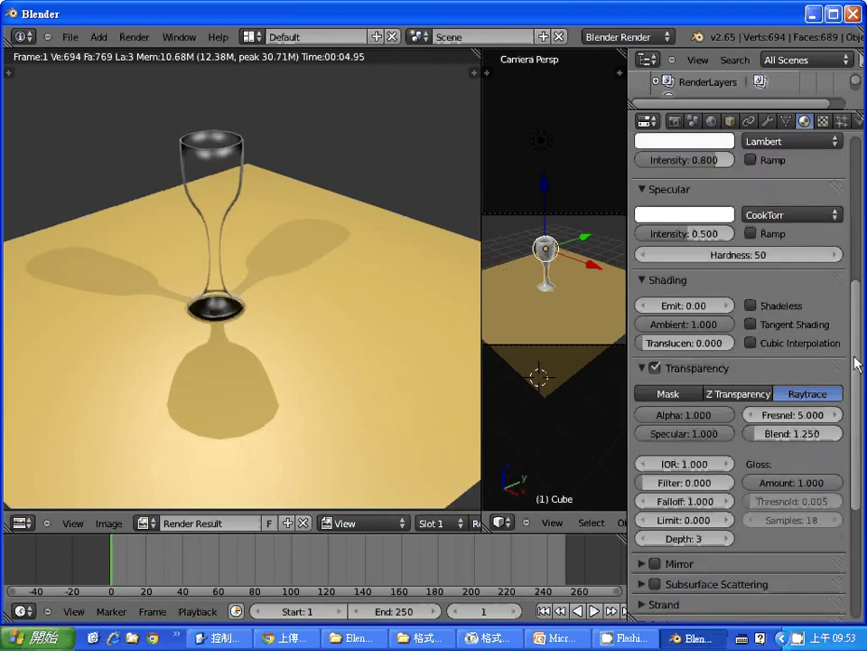
pyautogui.scroll(2, 854, 359)
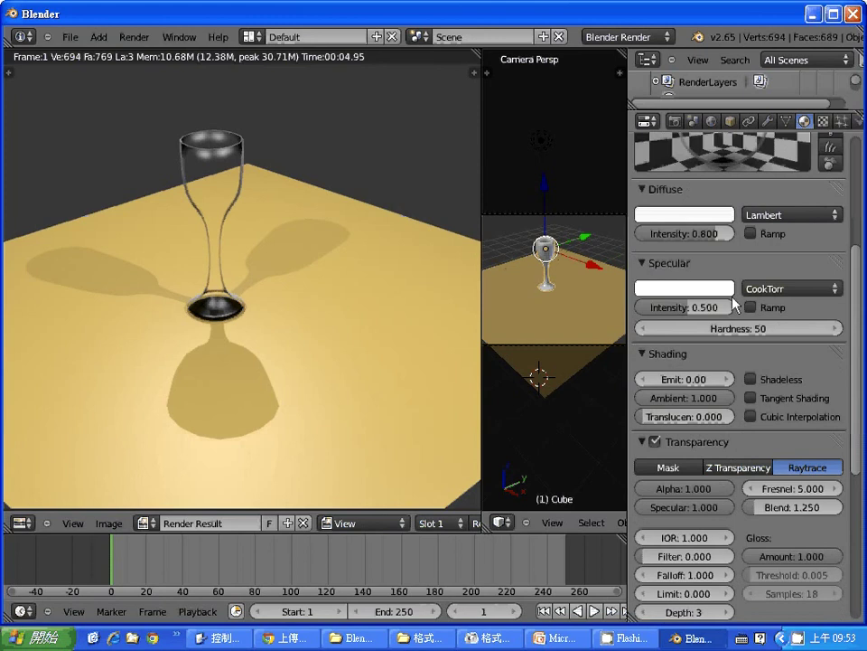
pyautogui.click(730, 332)
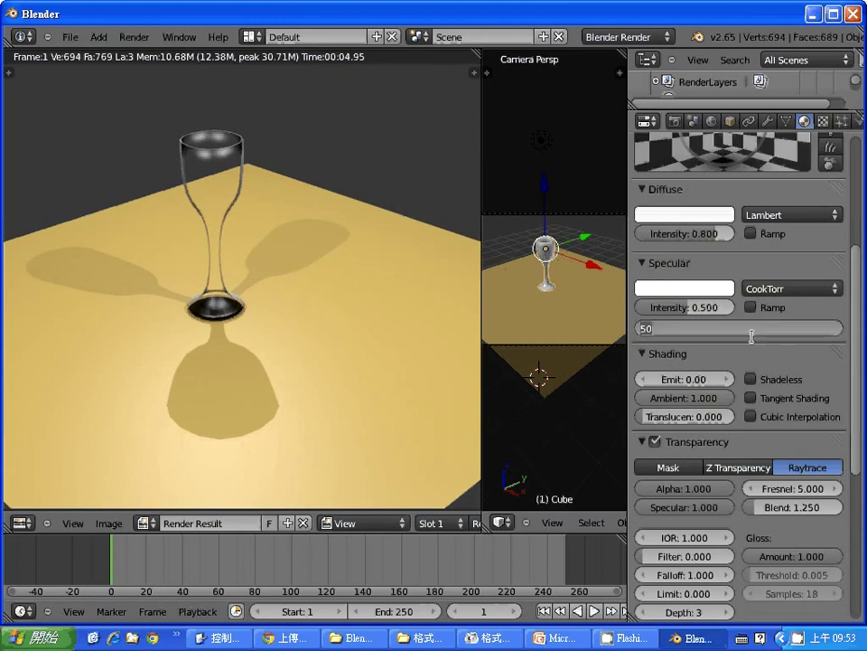
pyautogui.write('400')
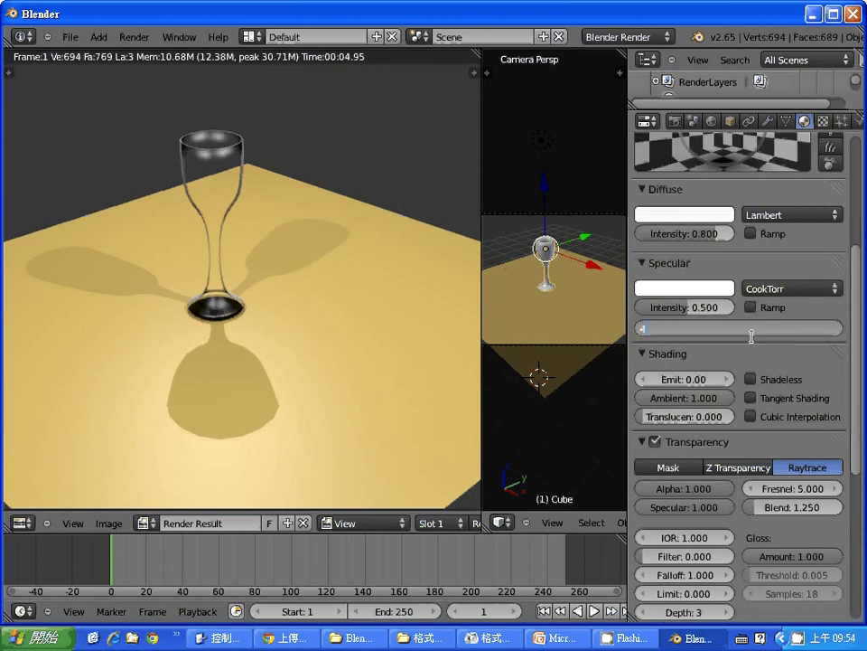
pyautogui.press('Return')
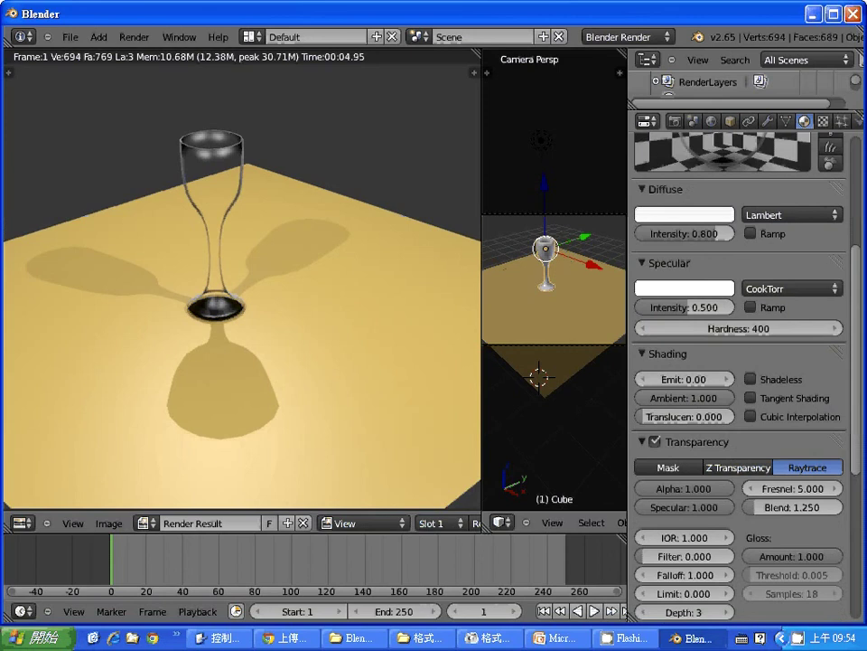
# Render the glossier goblet, then bring the tutorial slides back up.
pyautogui.press('F12')
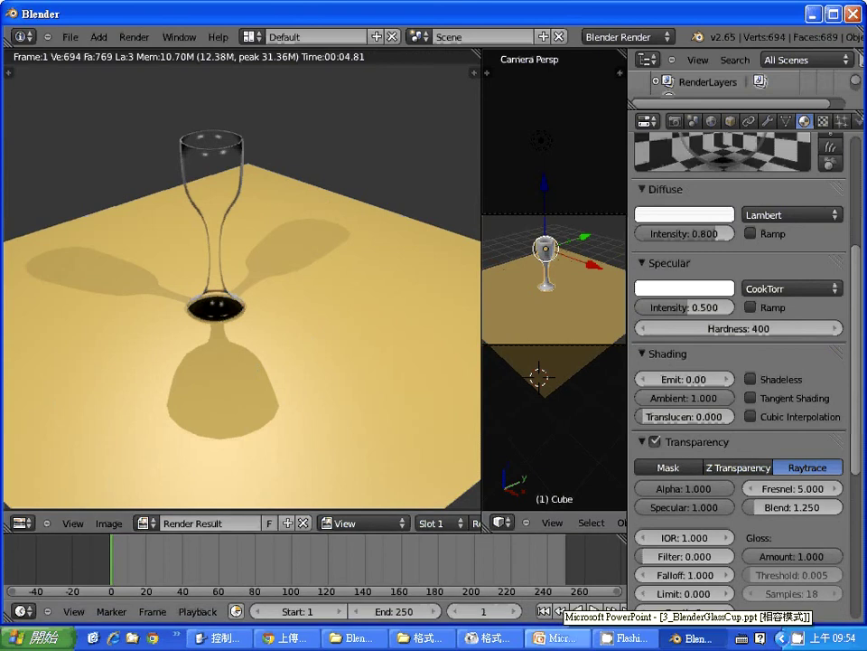
pyautogui.click(680, 644)
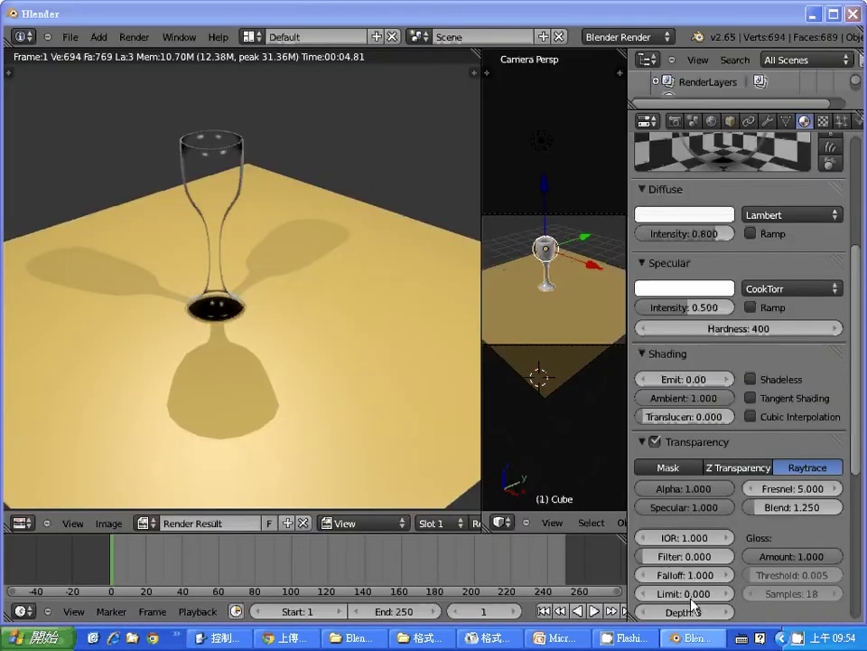
pyautogui.scroll(-1, 863, 502)
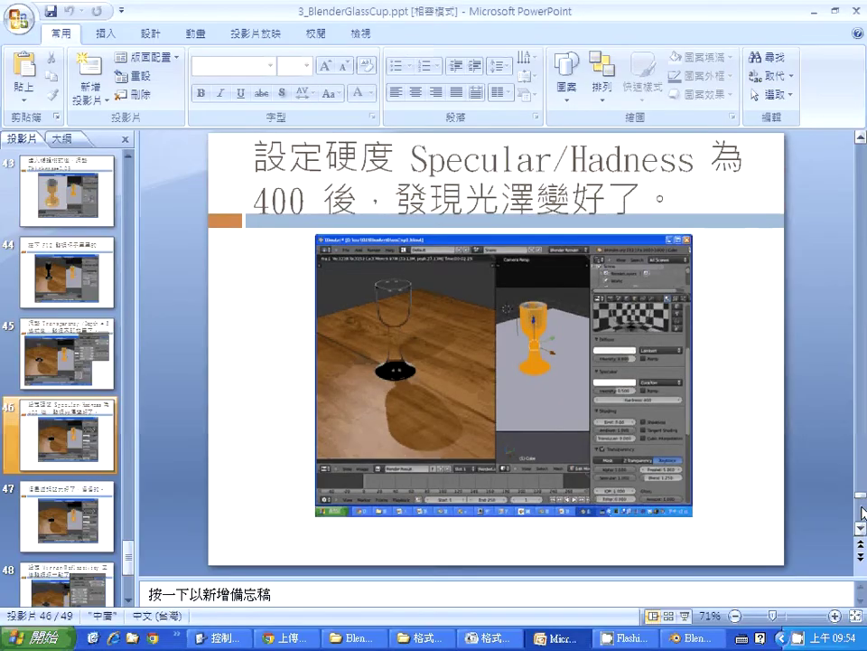
# Scroll to slide 48 on Mirror Reflectivity 0.200, then return to Blender.
pyautogui.scroll(-2, 863, 512)
pyautogui.scroll(-2, 863, 513)
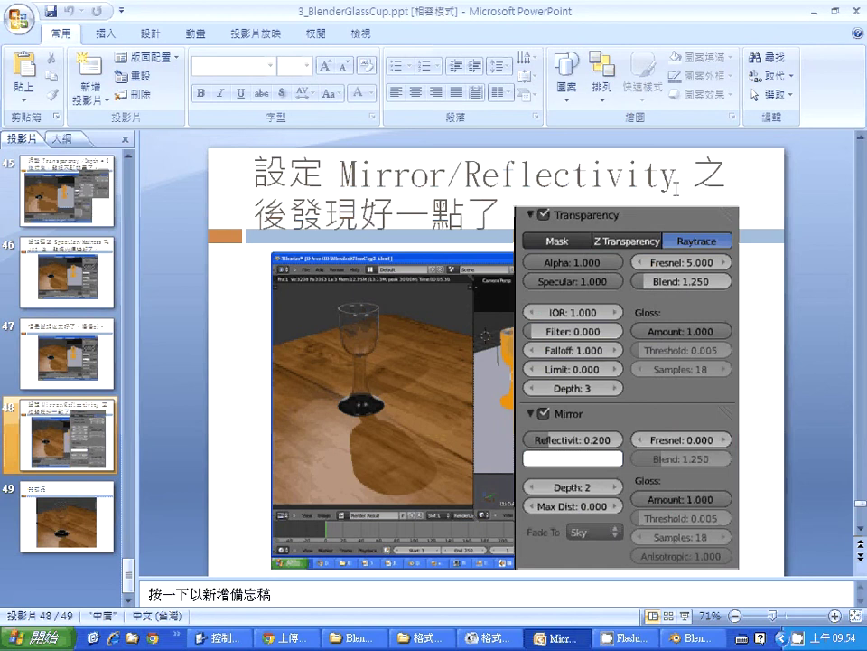
pyautogui.click(691, 637)
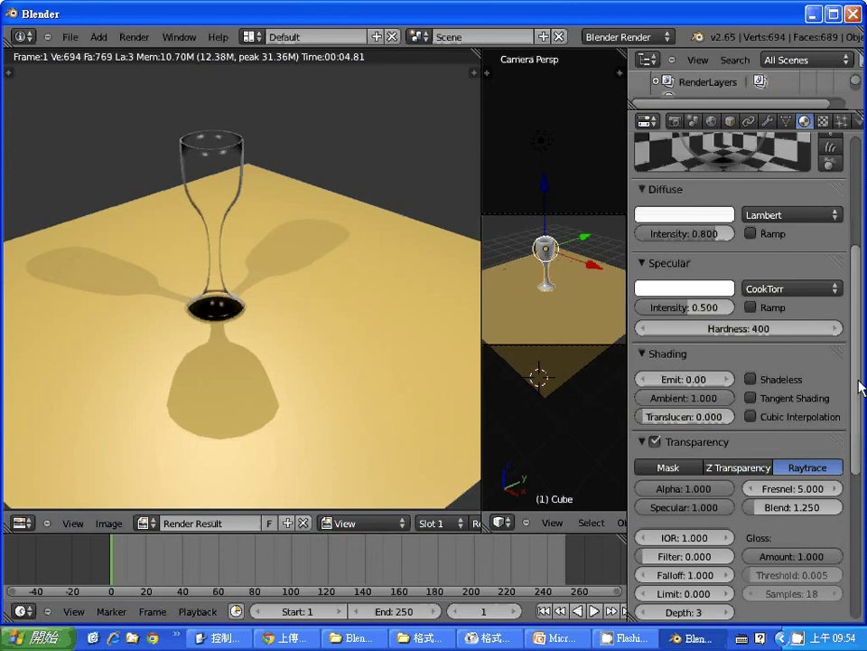
# Enable Mirror reflection on the goblet material, checking the reflectivity slide.
pyautogui.scroll(-3, 861, 415)
pyautogui.scroll(-2, 796, 456)
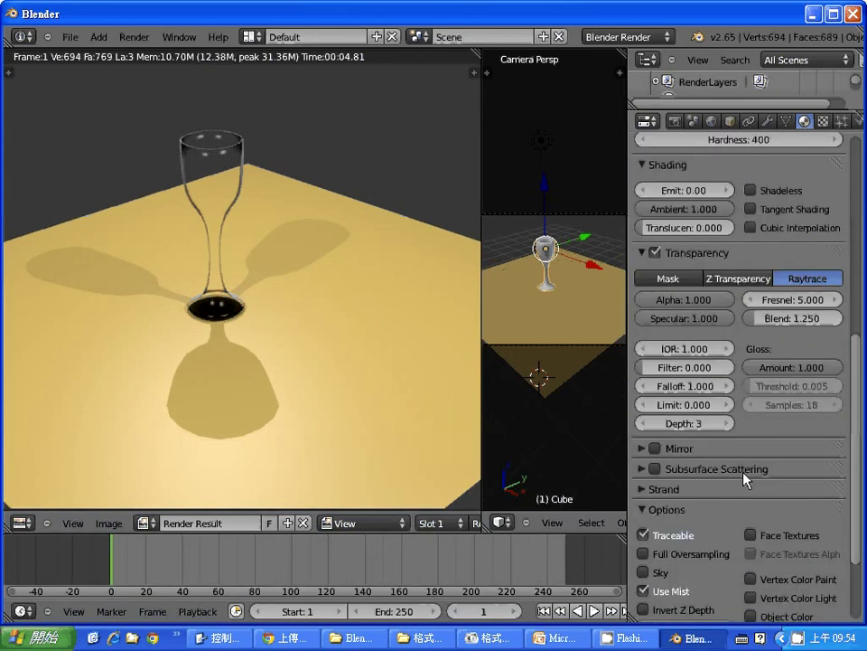
pyautogui.click(643, 452)
pyautogui.click(656, 449)
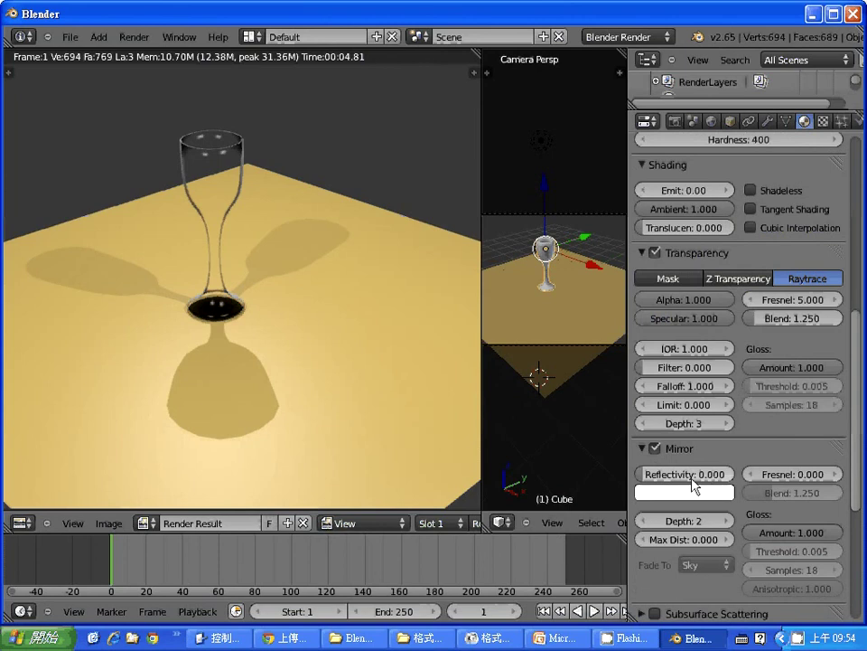
pyautogui.click(537, 644)
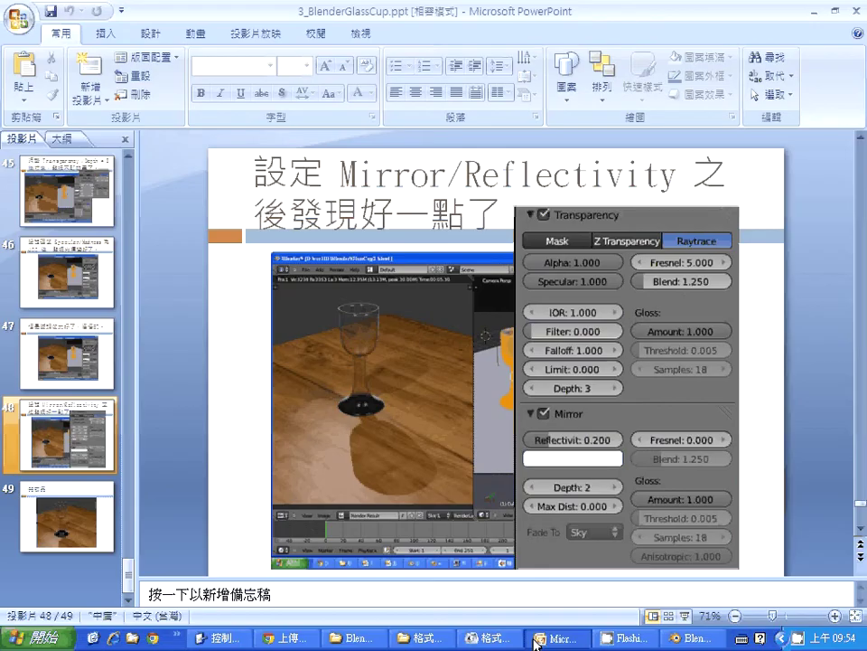
pyautogui.click(696, 638)
# Set mirror reflectivity to 0.2 and re-render the goblet.
pyautogui.click(705, 476)
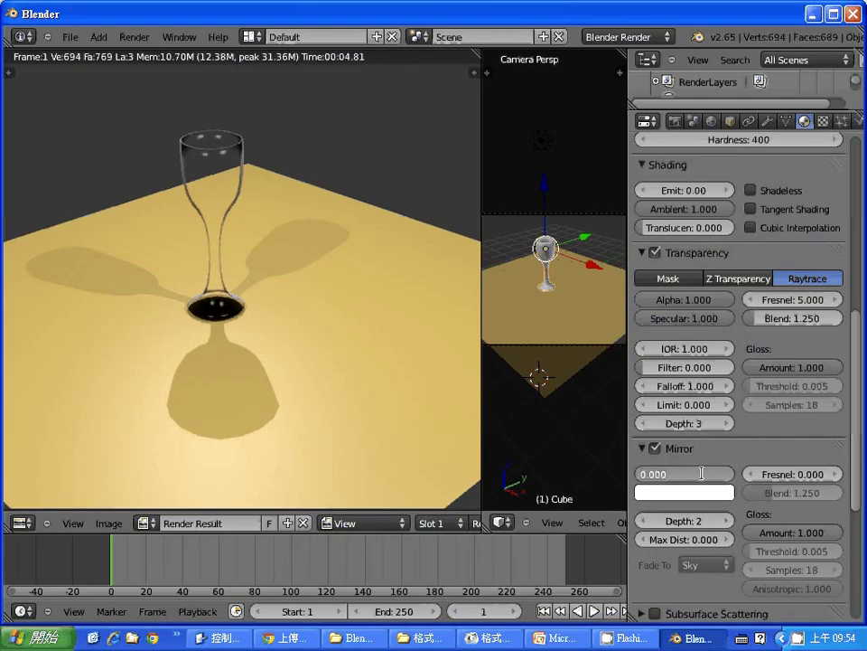
pyautogui.write('0.')
pyautogui.write('2')
pyautogui.press('Return')
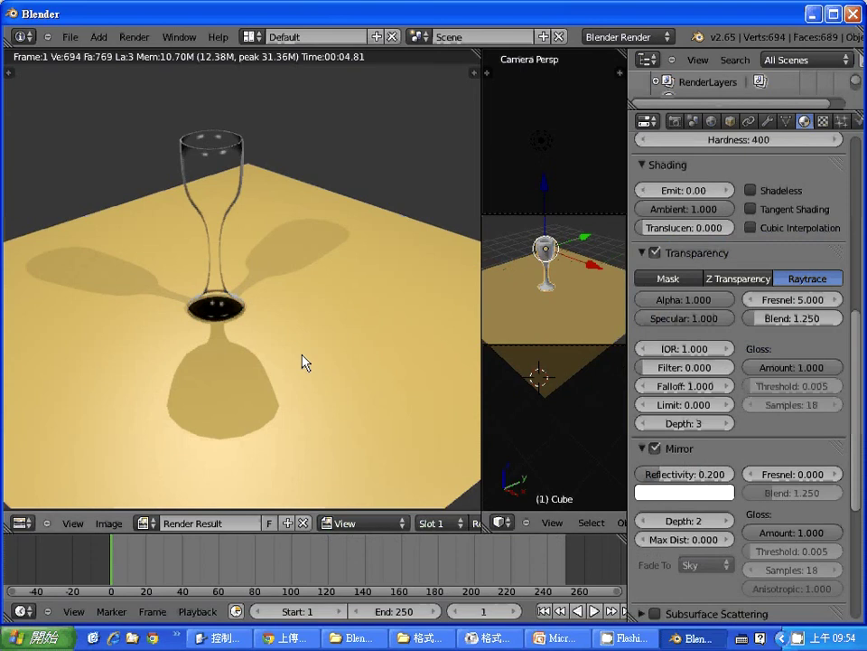
pyautogui.press('F12')
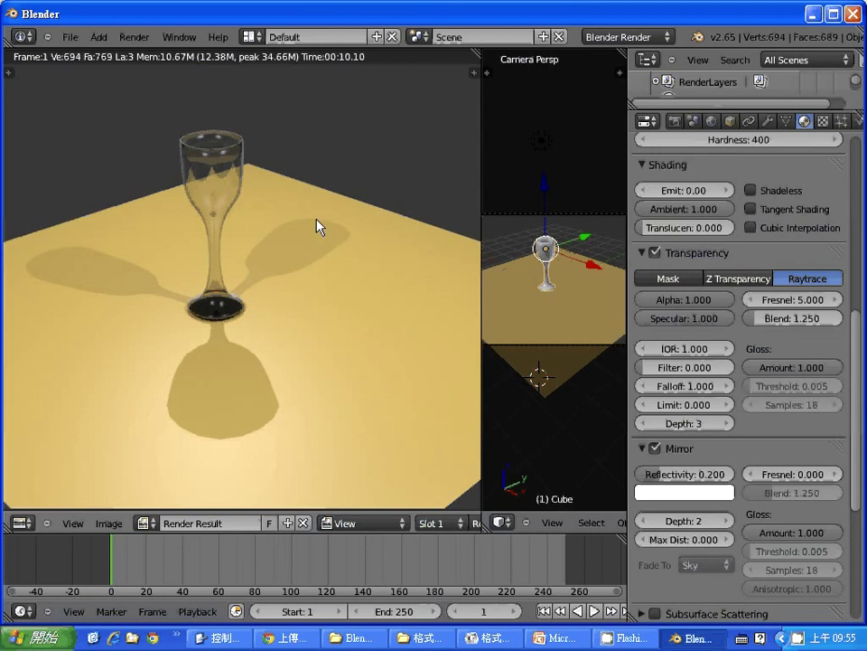
pyautogui.click(288, 637)
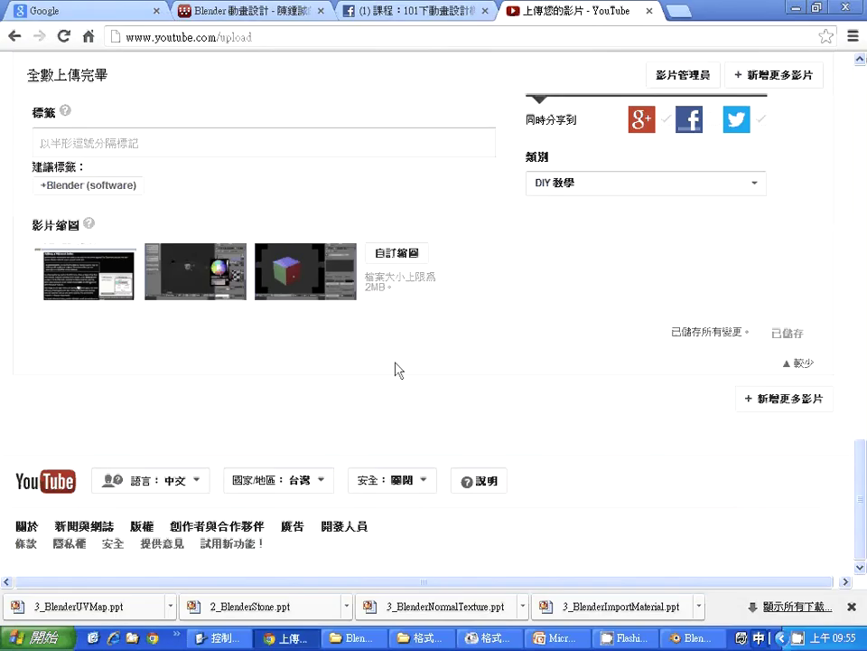
# On the course wiki page, select the 玻璃材質 (杯子) tutorial table entry.
pyautogui.click(223, 9)
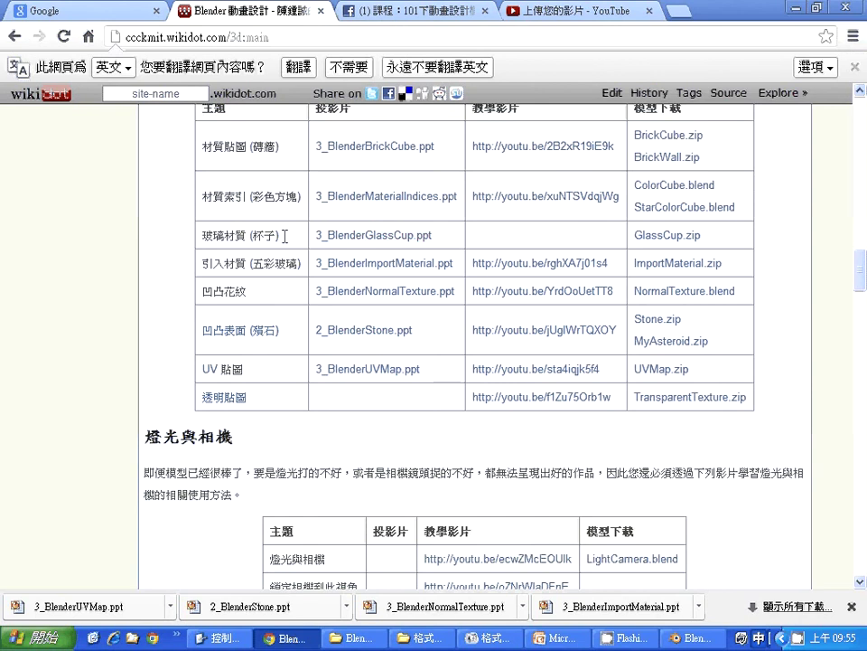
pyautogui.moveTo(282, 237); pyautogui.dragTo(203, 244)
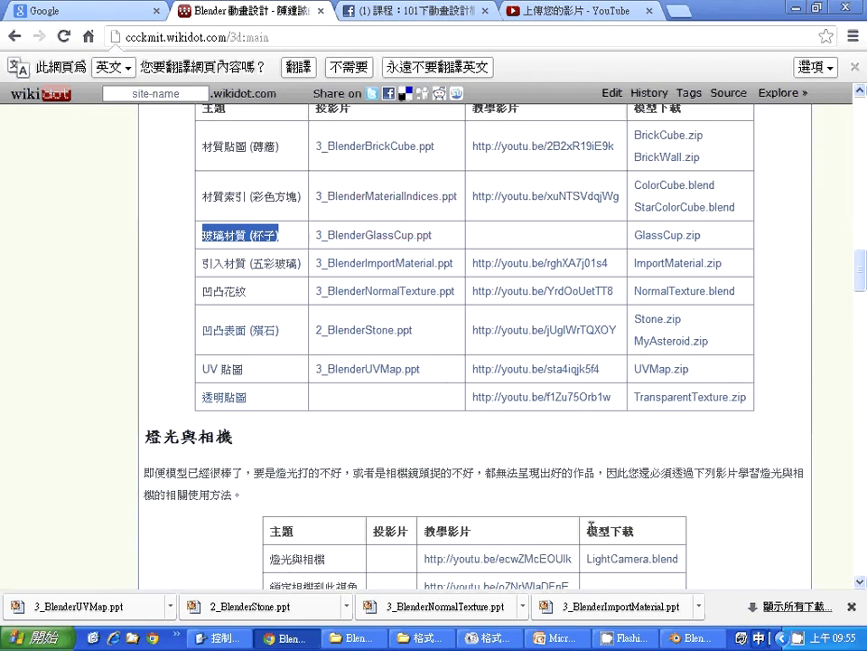
pyautogui.click(714, 643)
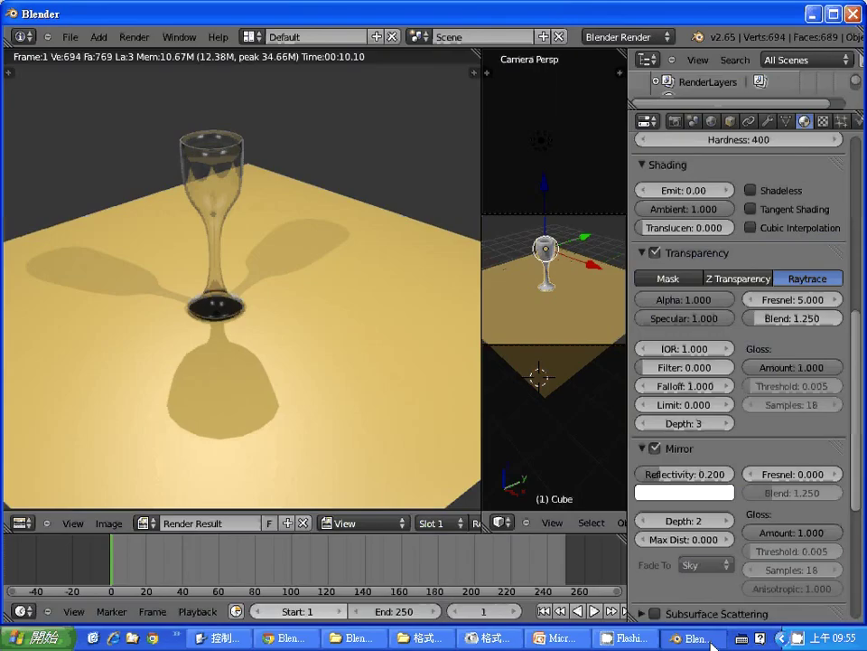